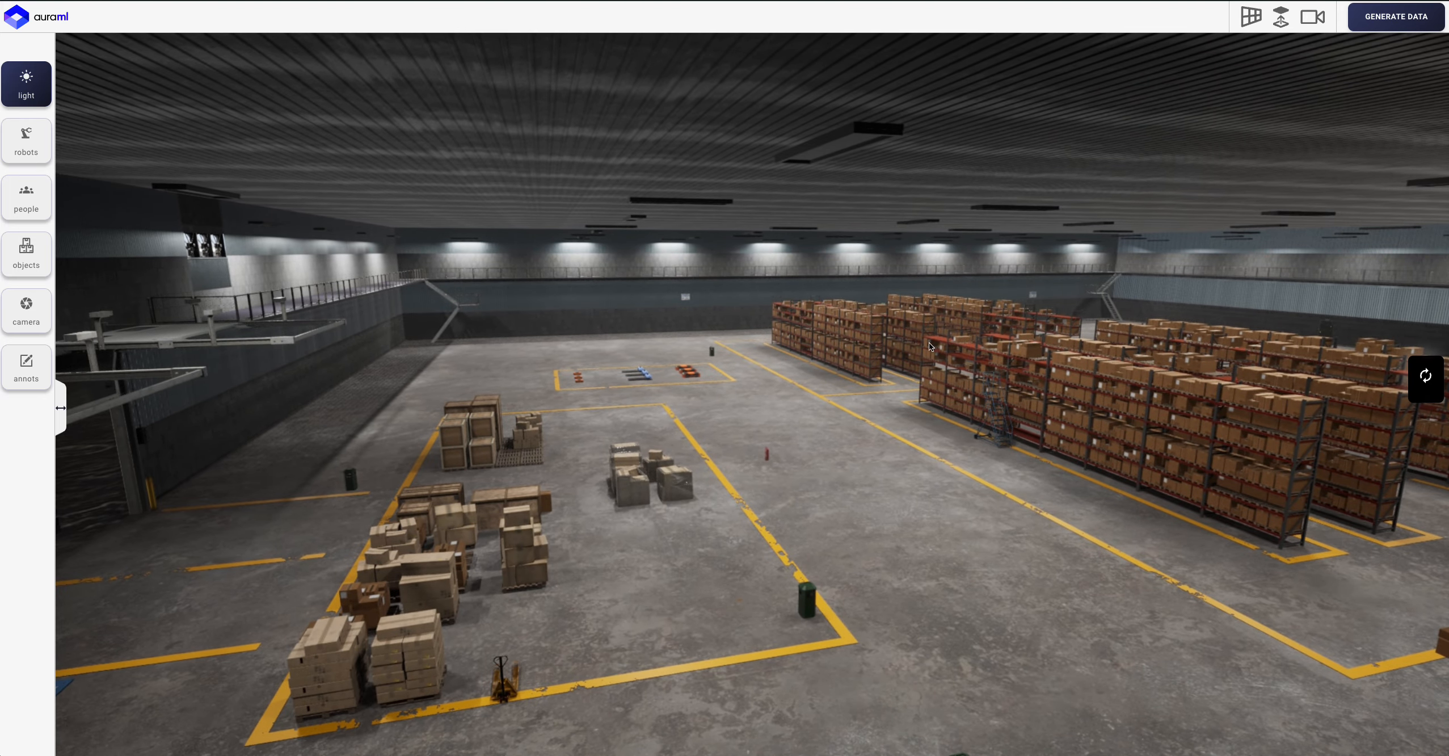
- Configure the lighting with a hue range of 49 to 89, saturation of 0 to 23 and intensity of 0 to 97
{"action": "left_click_drag", "start_coordinate": [928, 342], "coordinate": [1178, 353]}
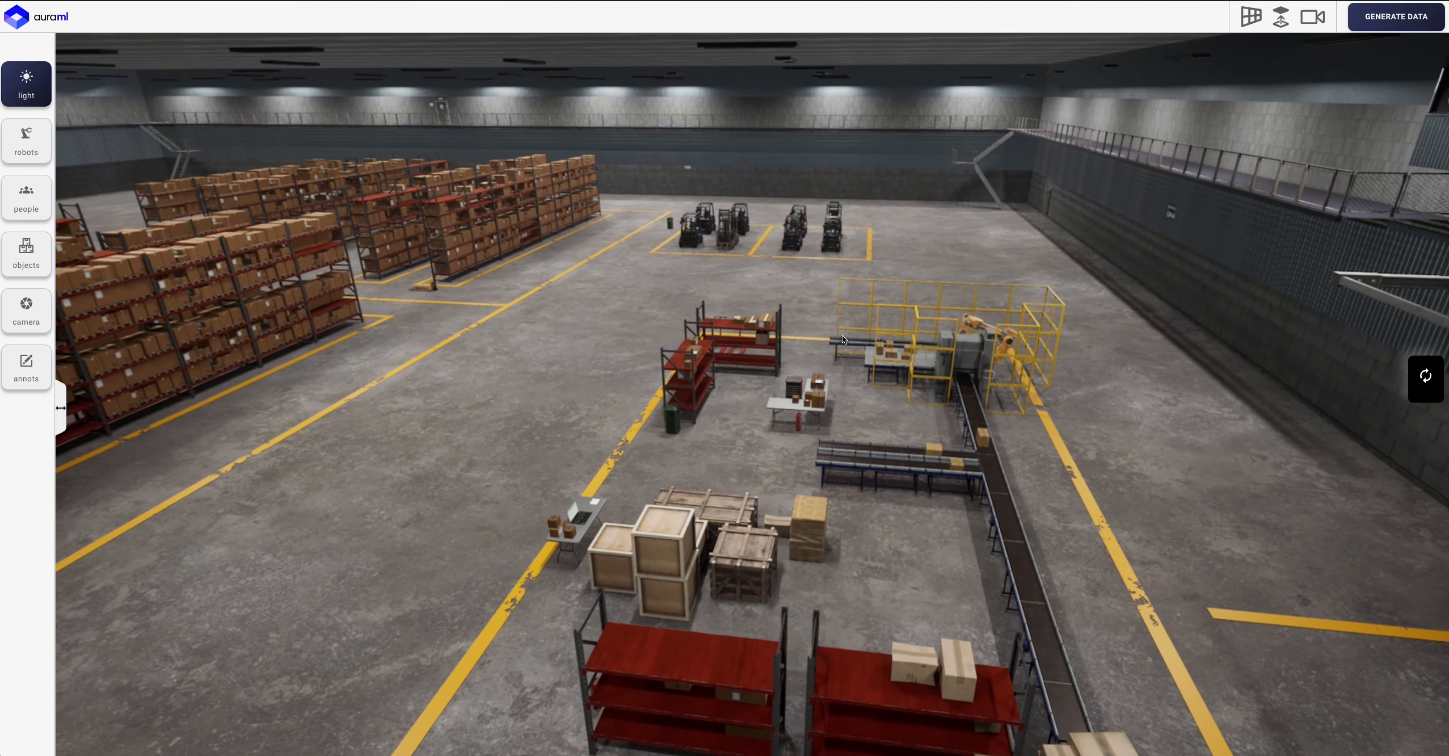
{"action": "left_click_drag", "start_coordinate": [842, 336], "coordinate": [878, 321]}
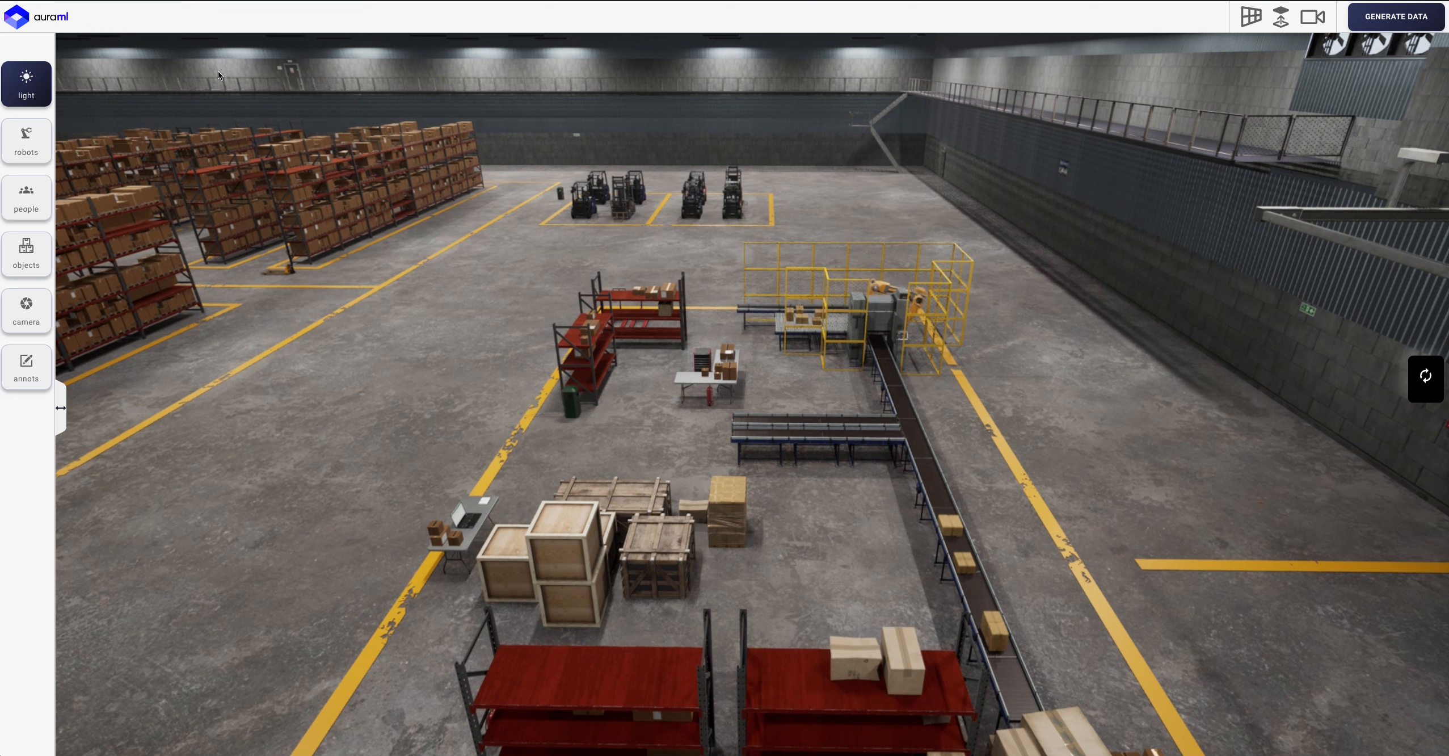
{"action": "left_click", "coordinate": [43, 90]}
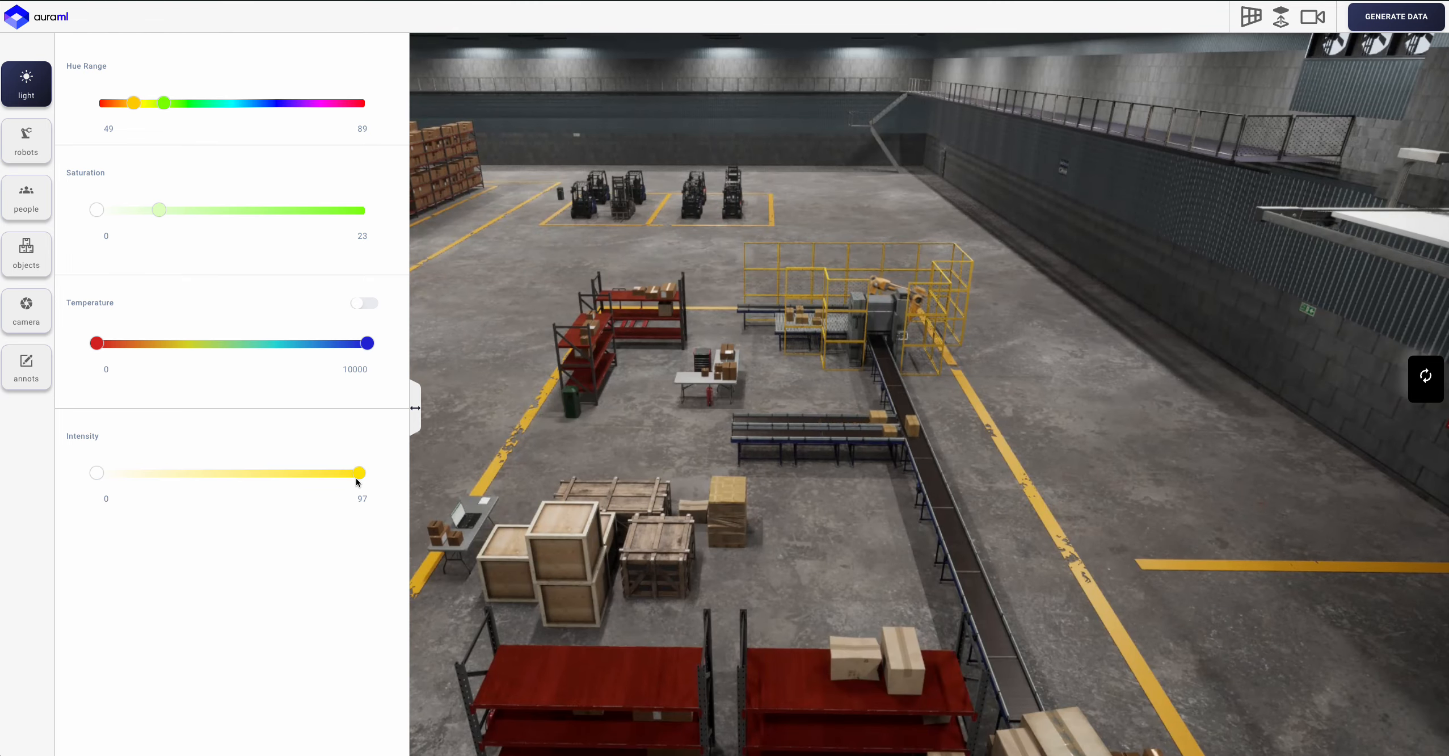
- Add a robot path winding around the western rack block and populate it with 3 of Robot 1 and 3 of Robot 2
{"action": "left_click", "coordinate": [38, 146]}
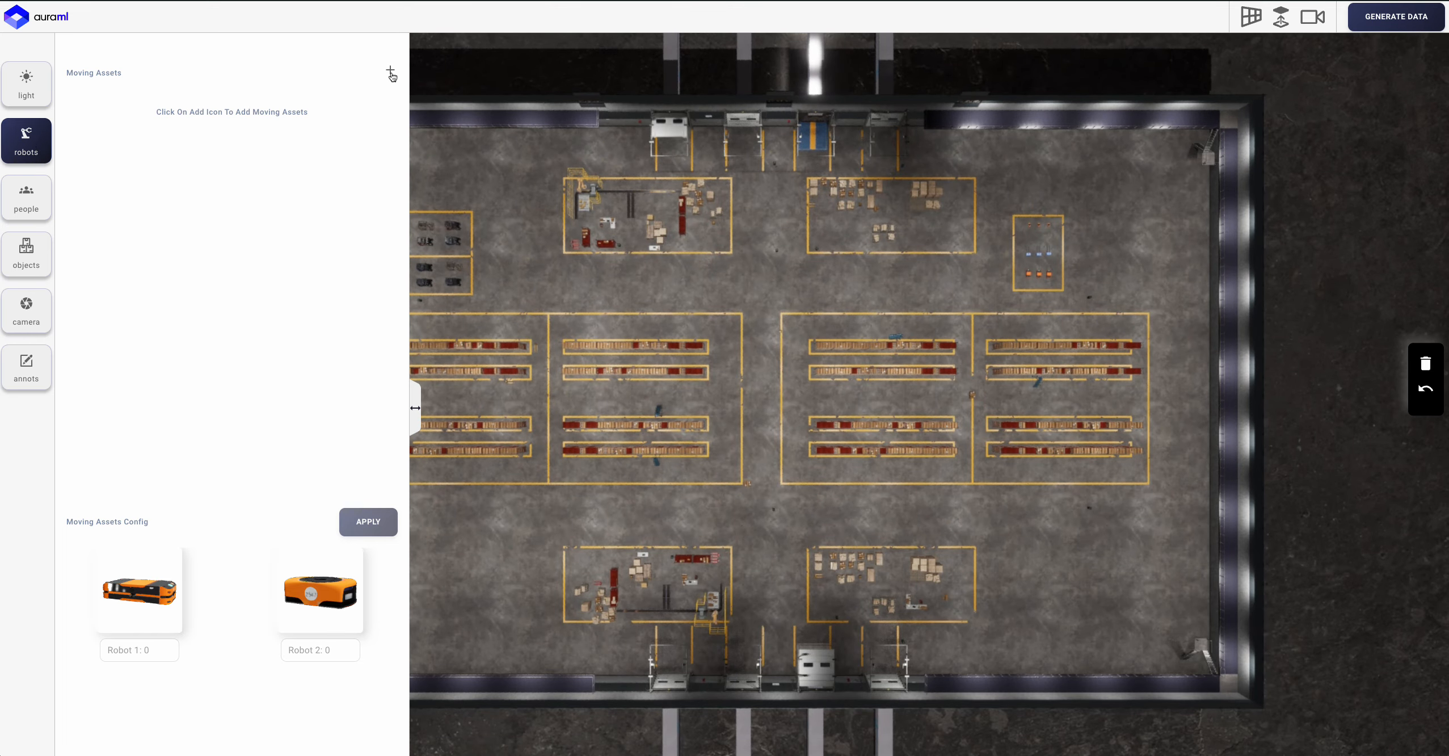
{"action": "left_click", "coordinate": [390, 72]}
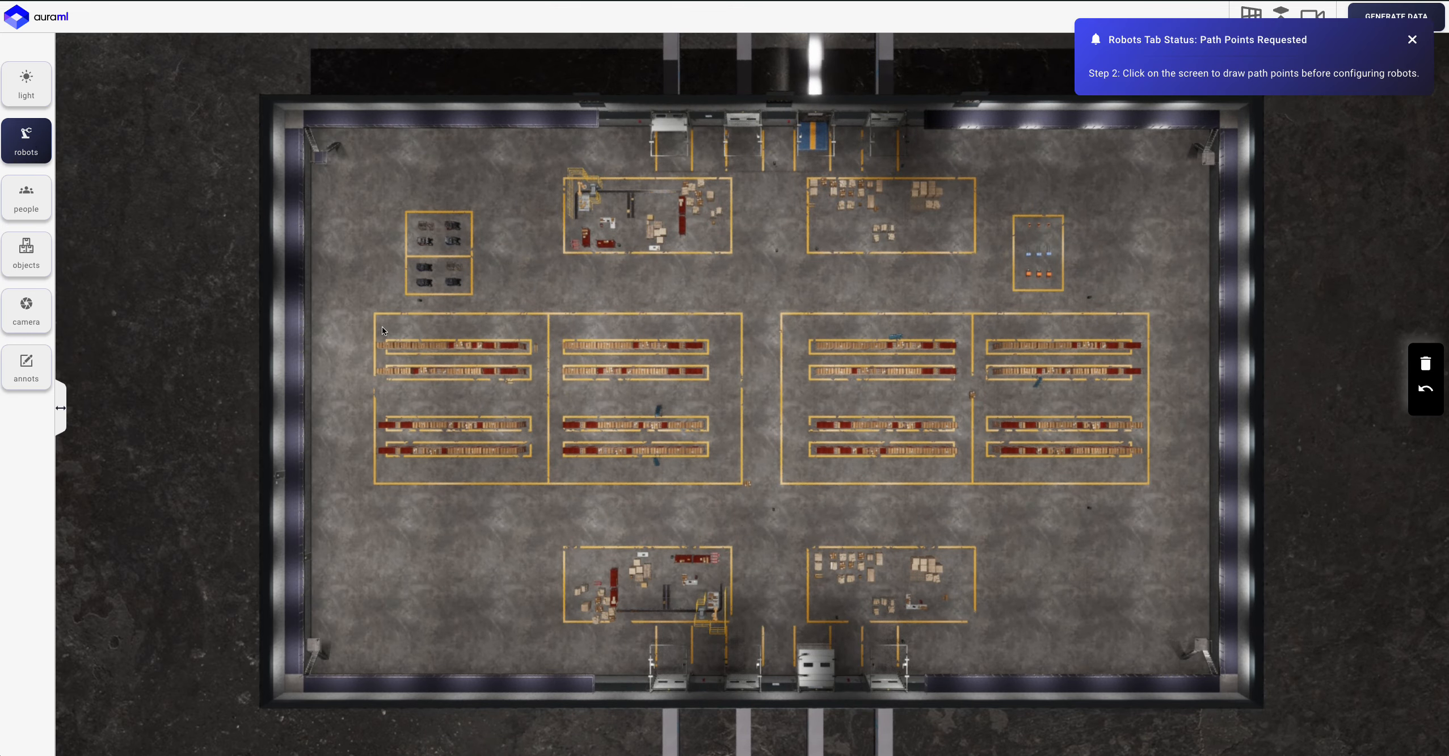
{"action": "left_click", "coordinate": [381, 328]}
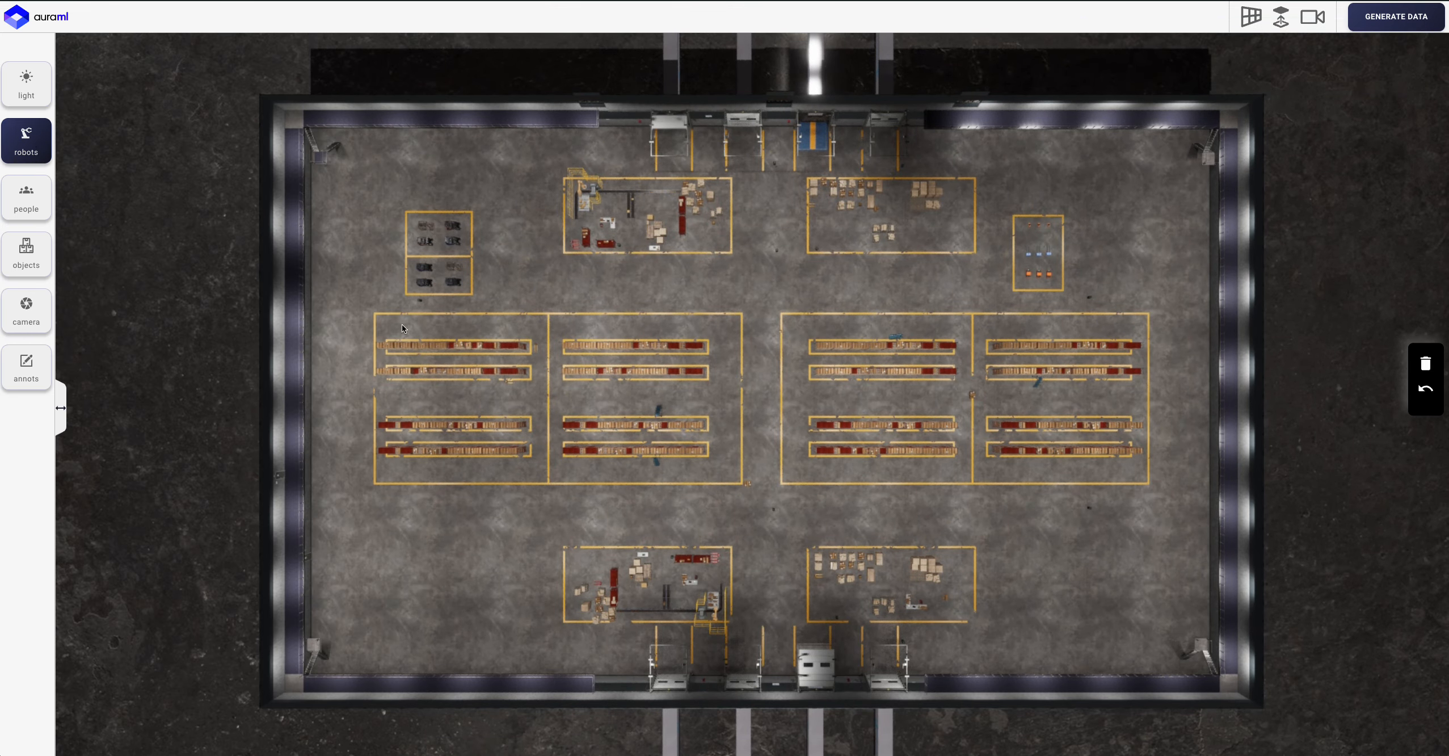
{"action": "left_click", "coordinate": [593, 328]}
{"action": "left_click", "coordinate": [719, 327]}
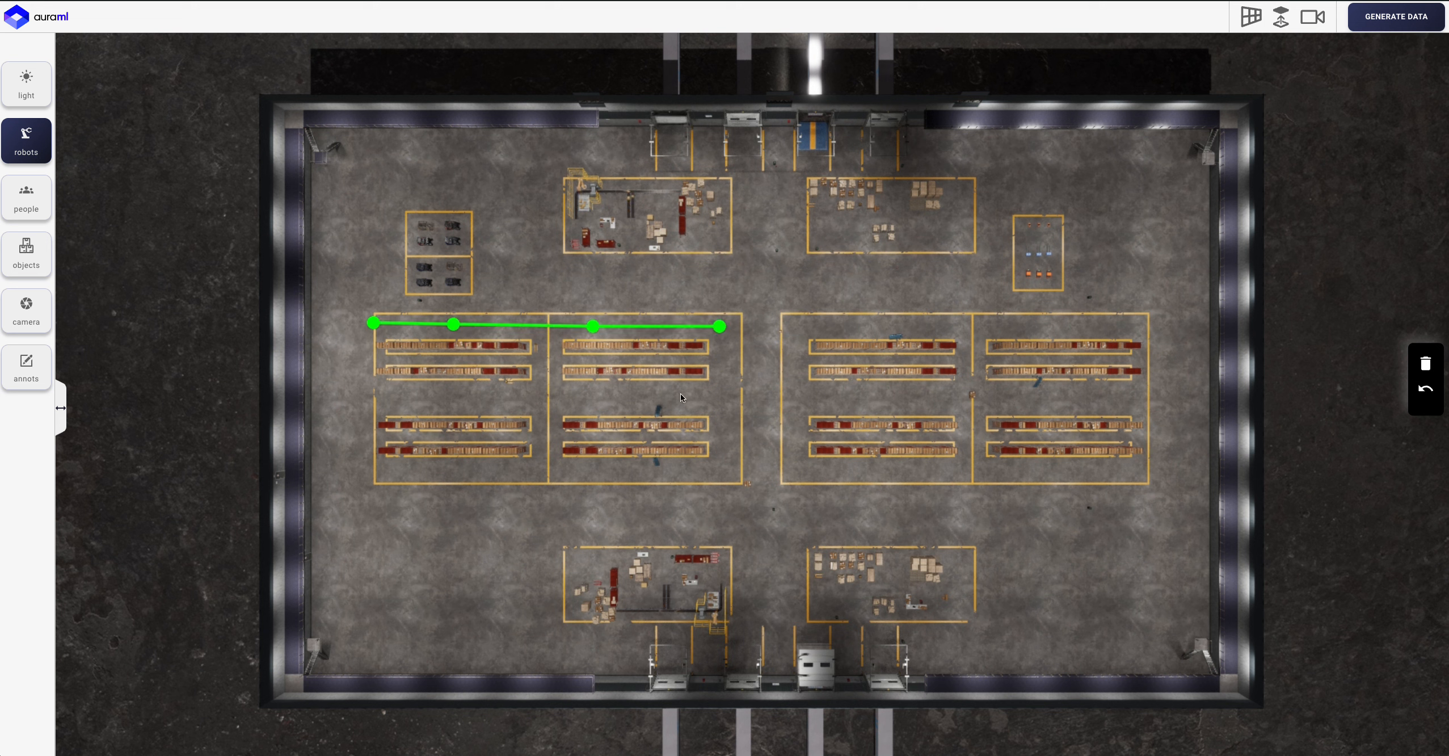
{"action": "left_click", "coordinate": [553, 393]}
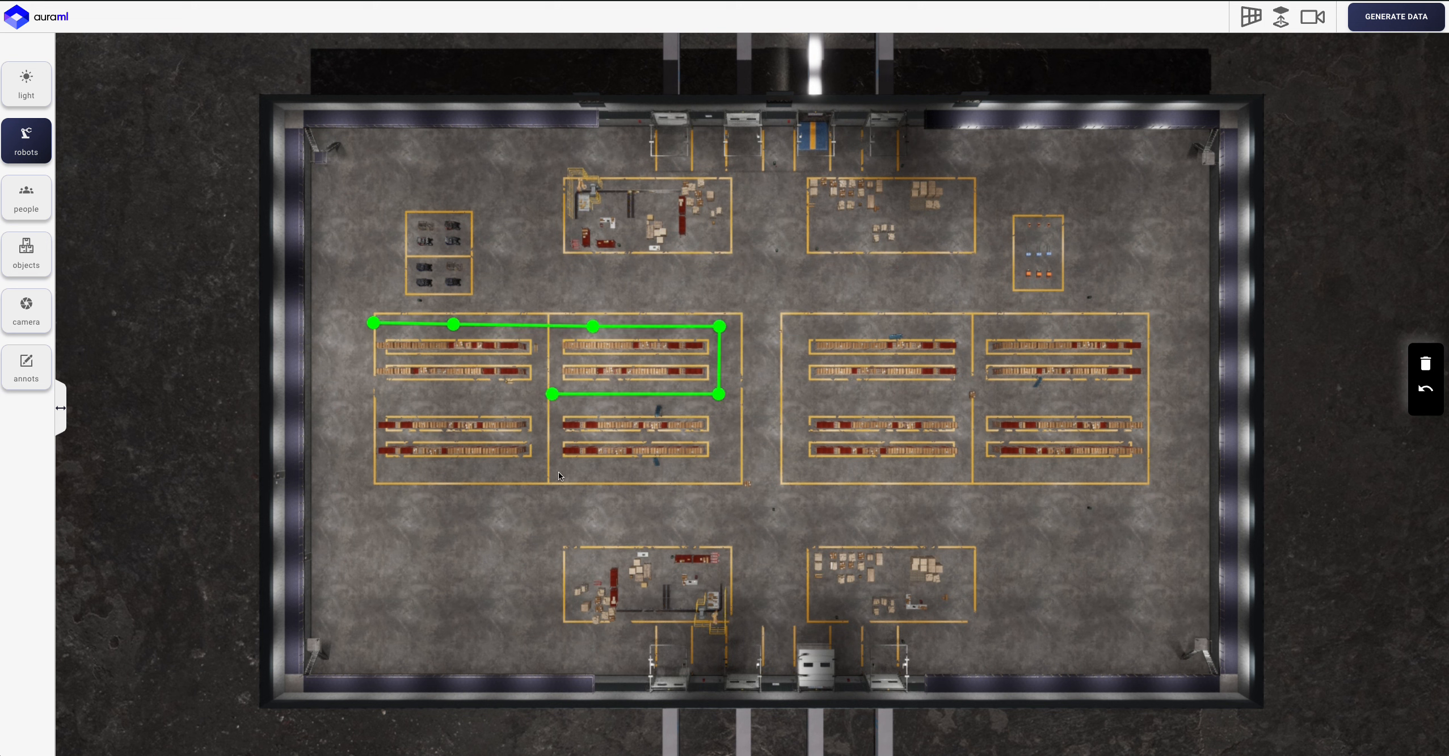
{"action": "left_click", "coordinate": [660, 474]}
{"action": "left_click", "coordinate": [716, 472]}
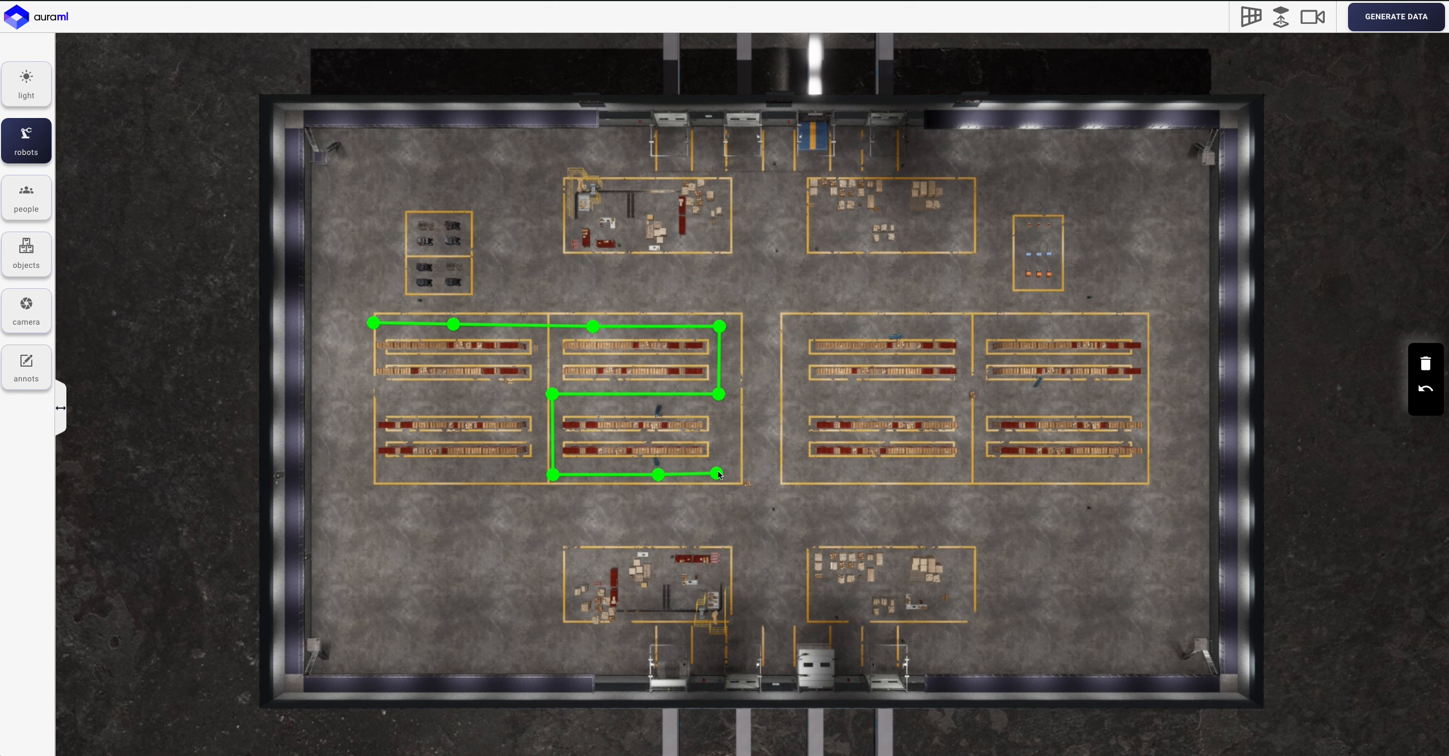
{"action": "left_click", "coordinate": [18, 130]}
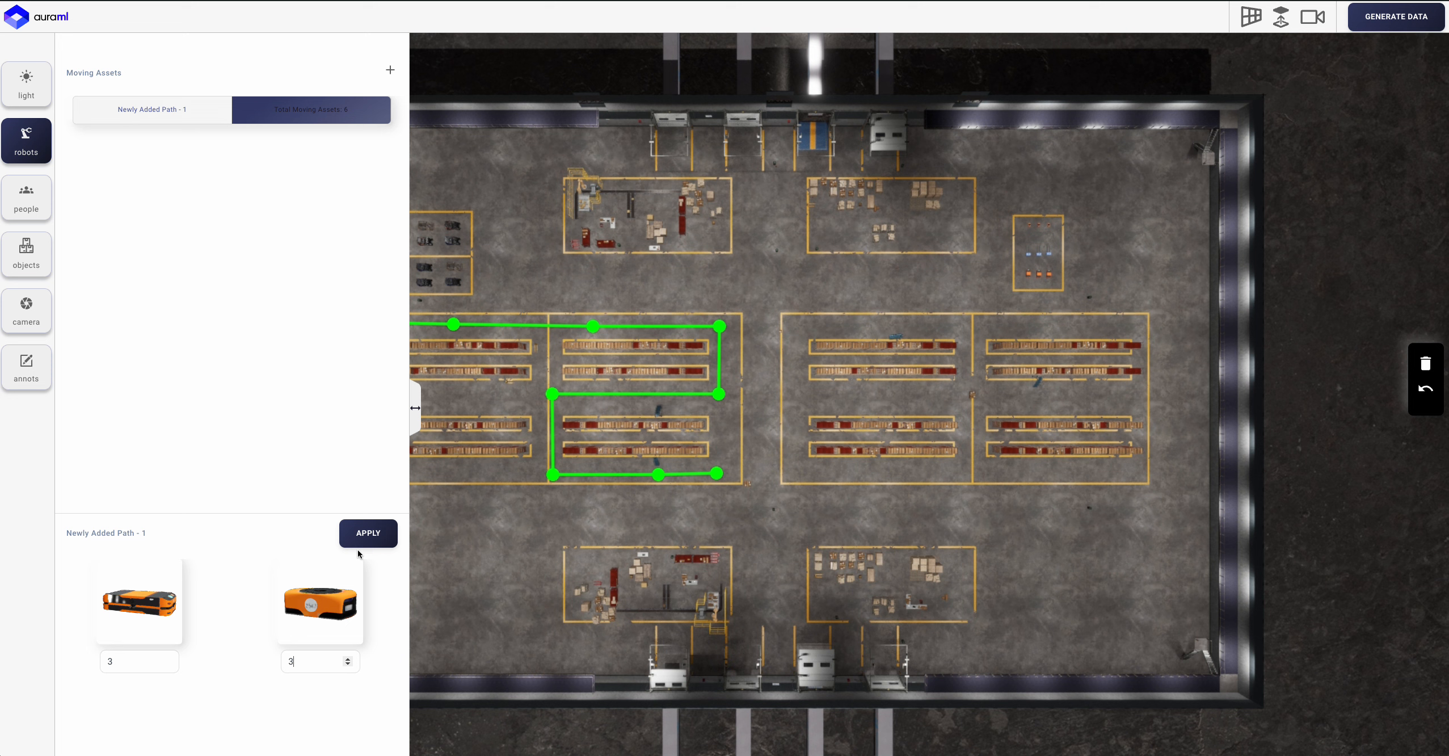
{"action": "left_click", "coordinate": [360, 542]}
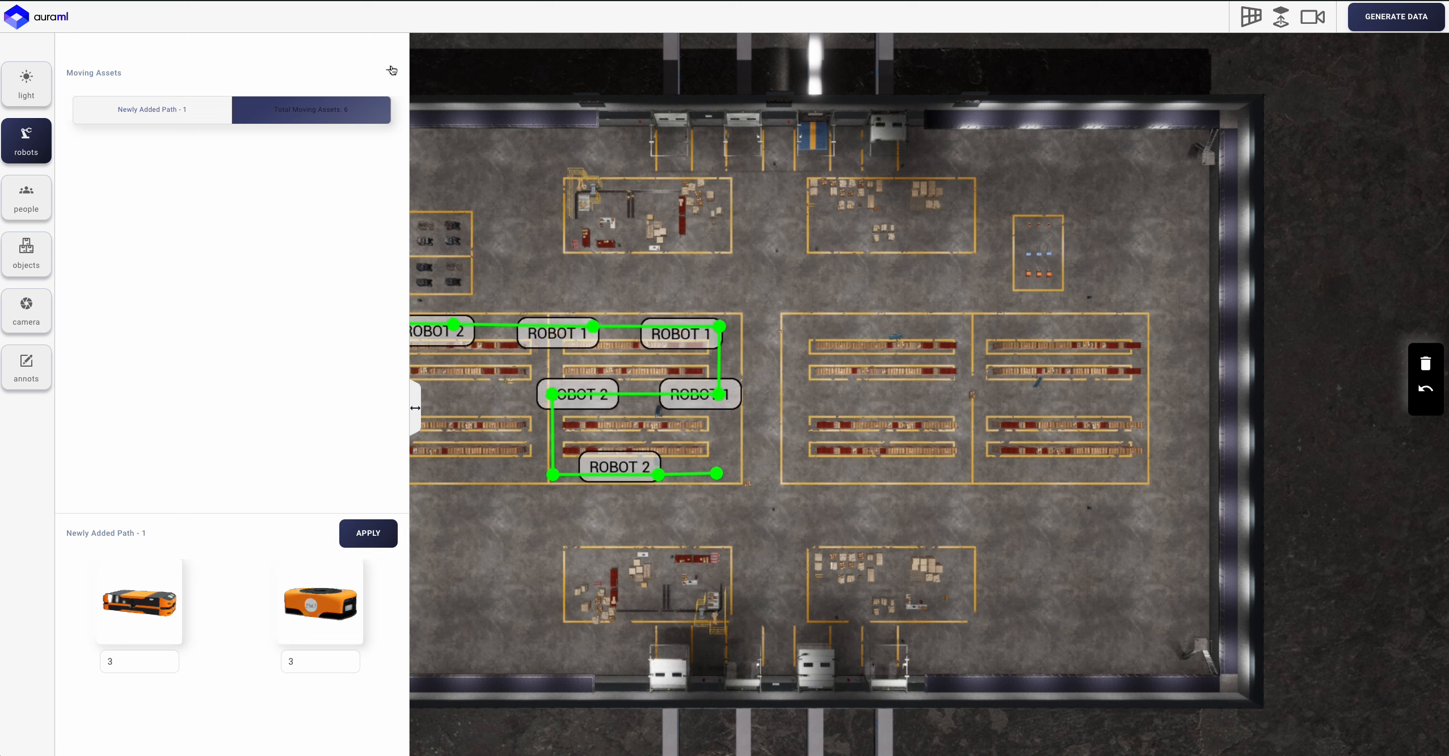
- Add a second robot path winding around the eastern rack block and populate it with 4 of Robot 1 and 3 of Robot 2
{"action": "left_click", "coordinate": [390, 69]}
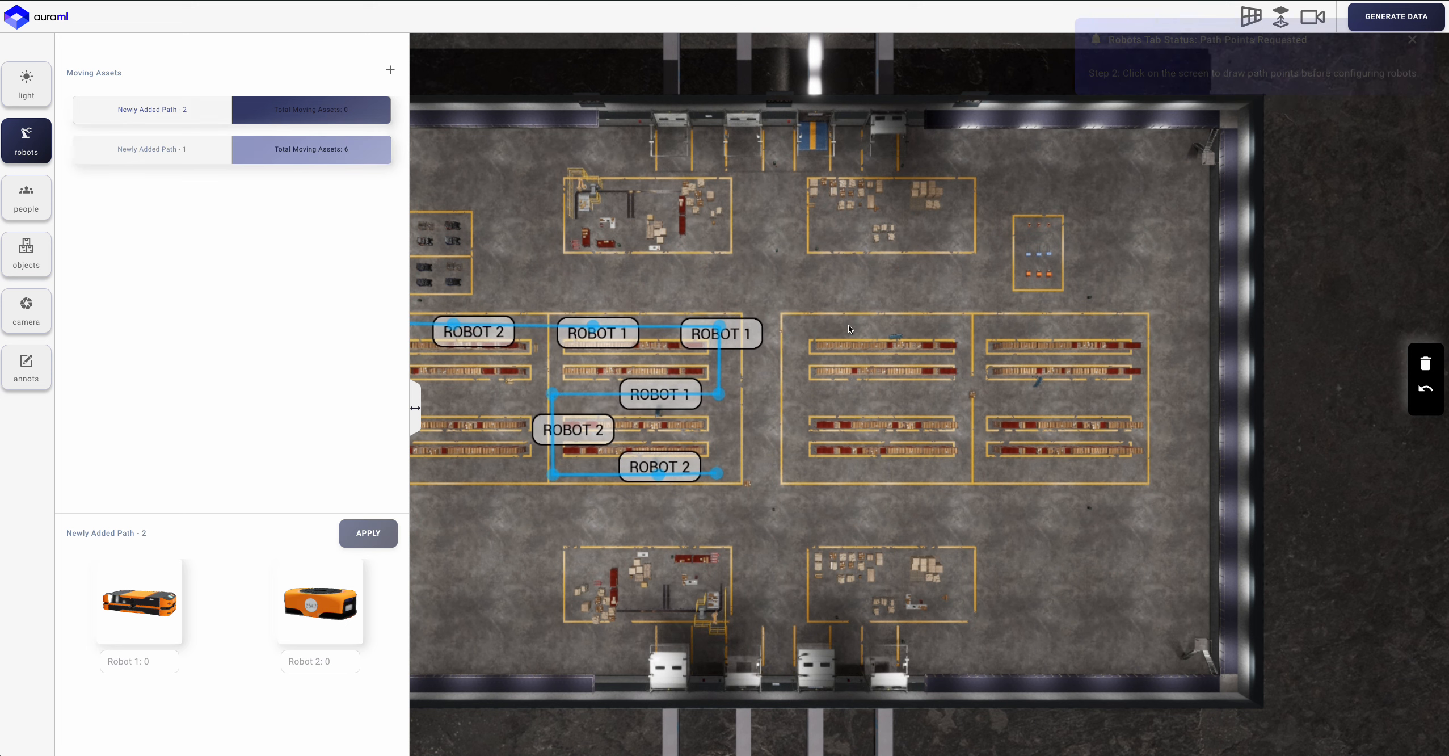
{"action": "left_click", "coordinate": [967, 328]}
{"action": "left_click", "coordinate": [966, 396]}
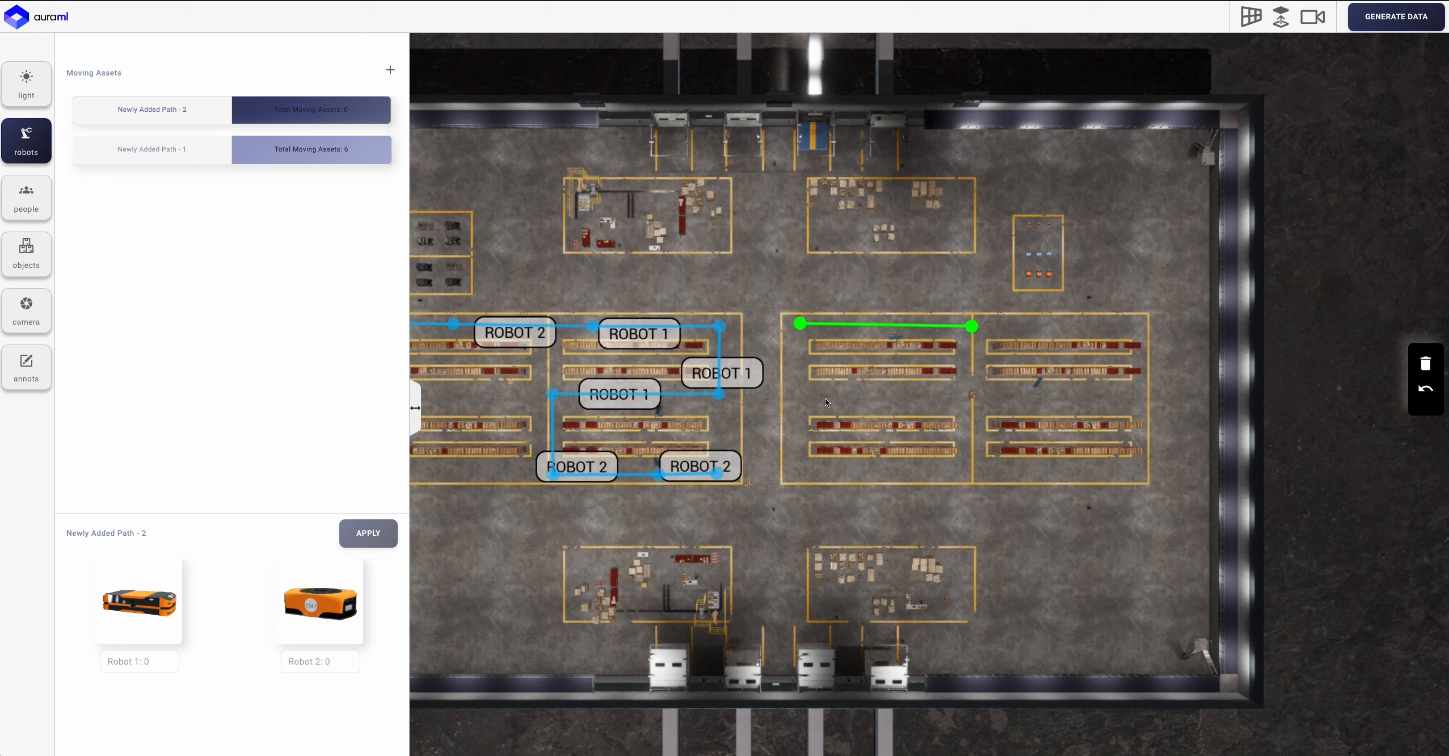
{"action": "left_click", "coordinate": [795, 396]}
{"action": "left_click", "coordinate": [804, 469]}
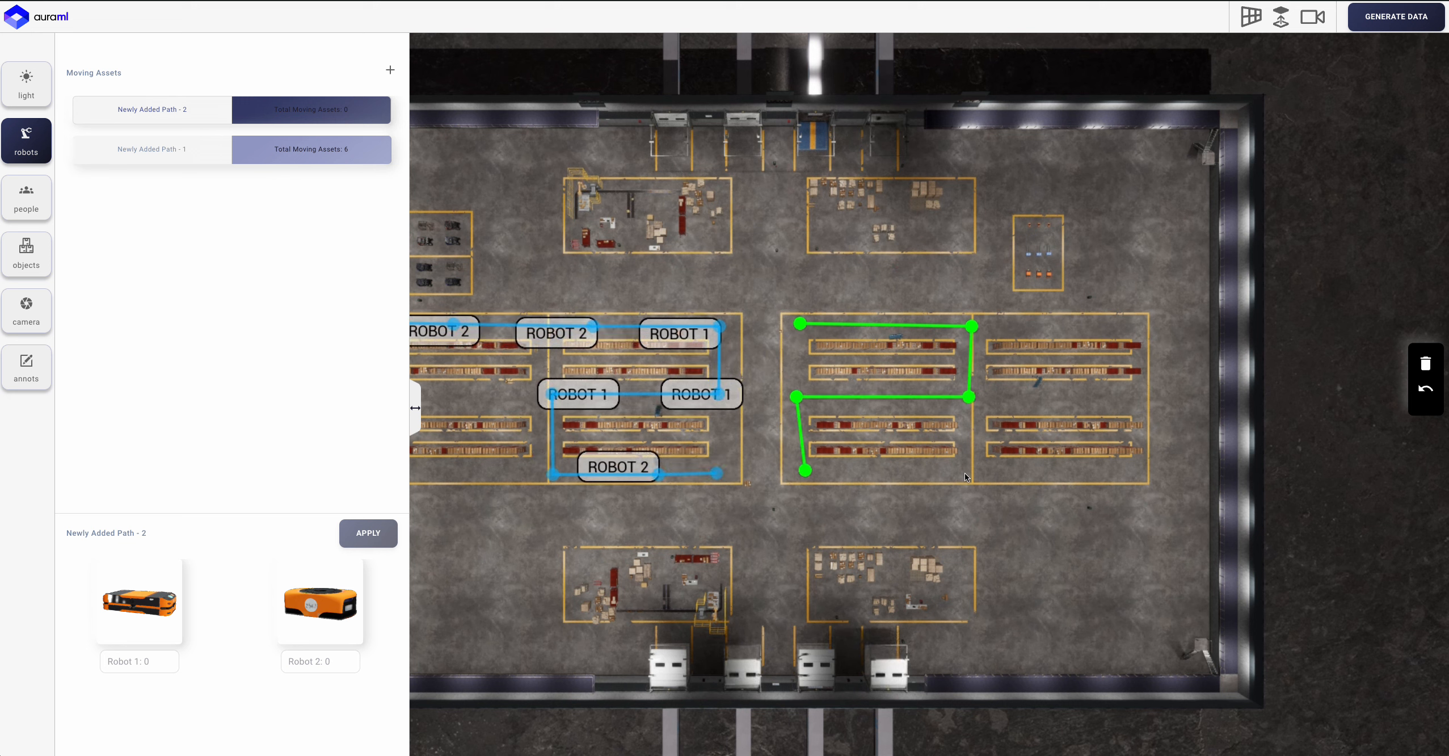
{"action": "left_click", "coordinate": [1127, 476]}
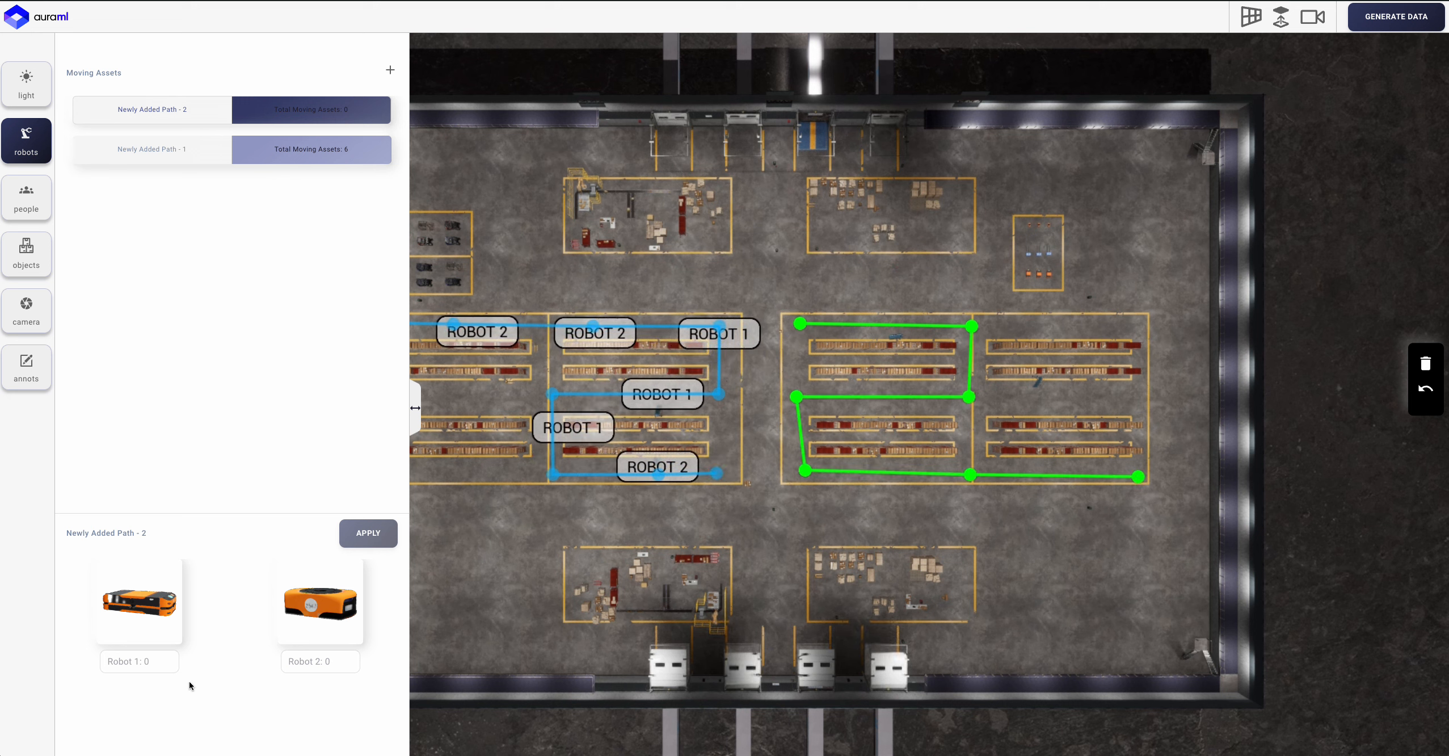
{"action": "type", "text": "4"}
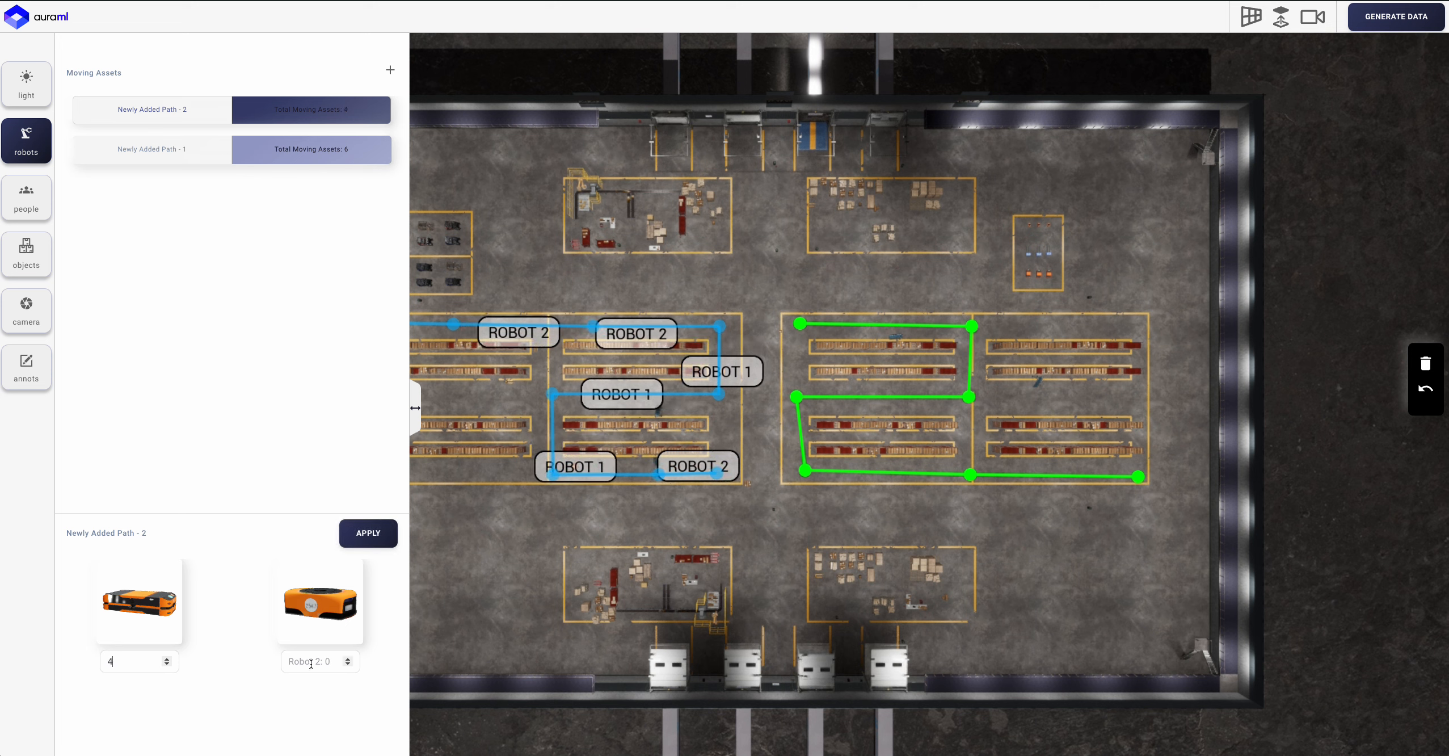
{"action": "left_click", "coordinate": [372, 538]}
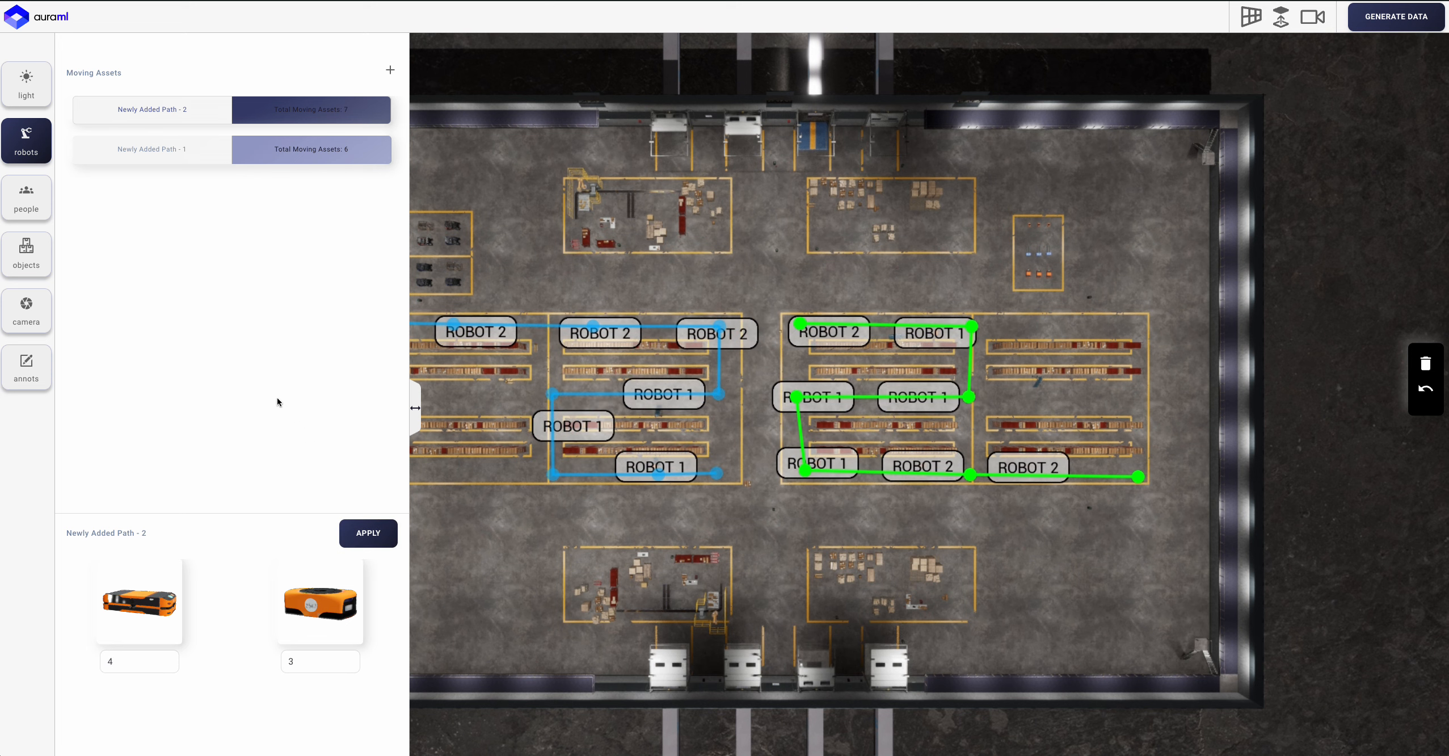
- Add a rectangular people area on the aisle north of the western racks, with 4 men and 5 women
{"action": "left_click", "coordinate": [26, 198]}
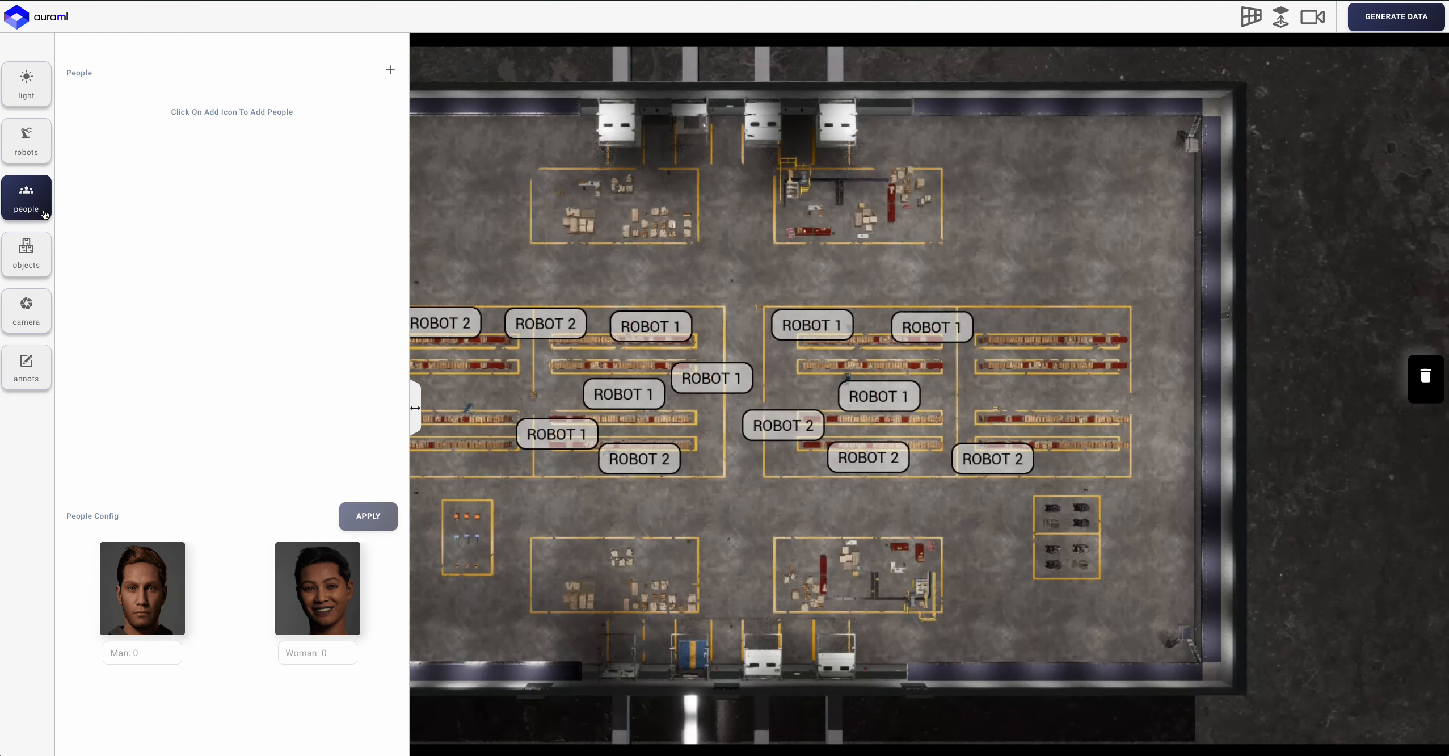
{"action": "left_click", "coordinate": [390, 70]}
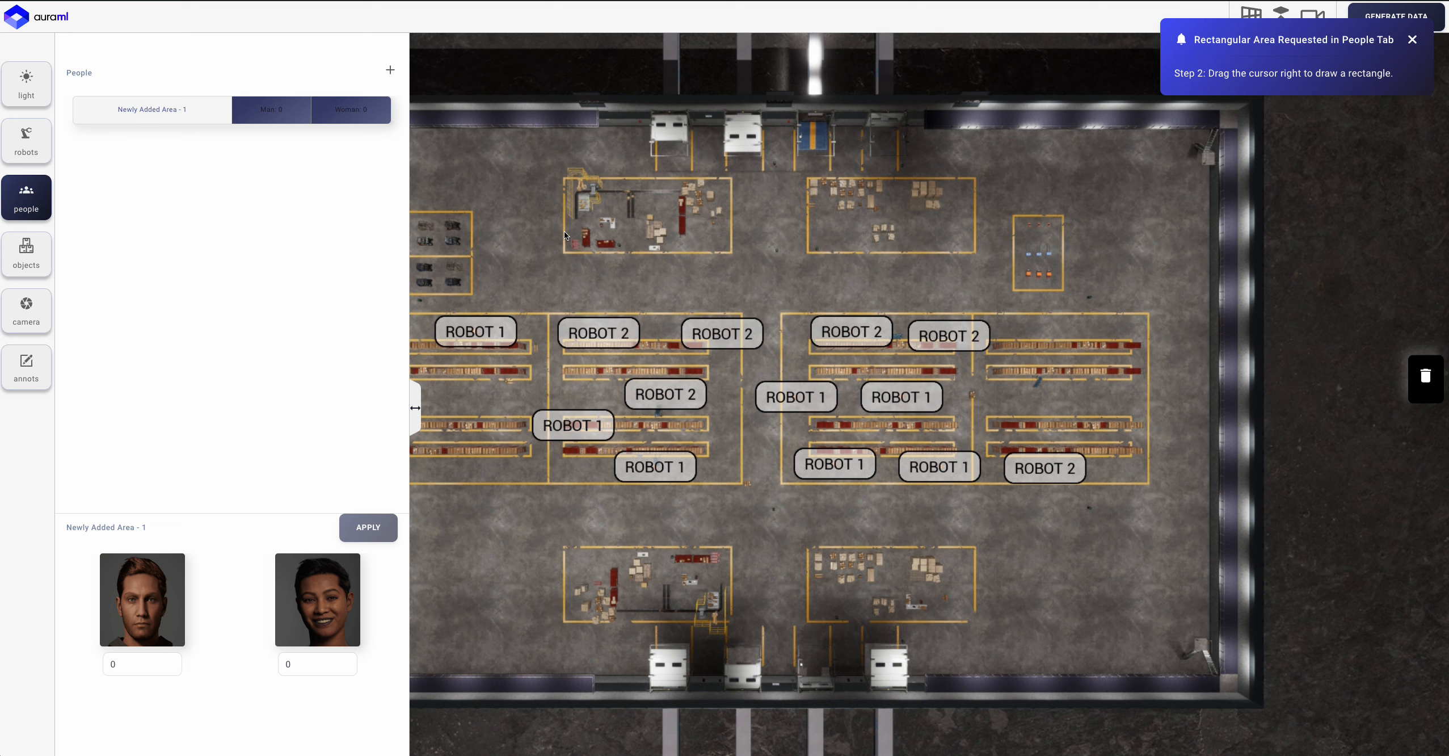
{"action": "left_click_drag", "start_coordinate": [565, 235], "coordinate": [735, 308]}
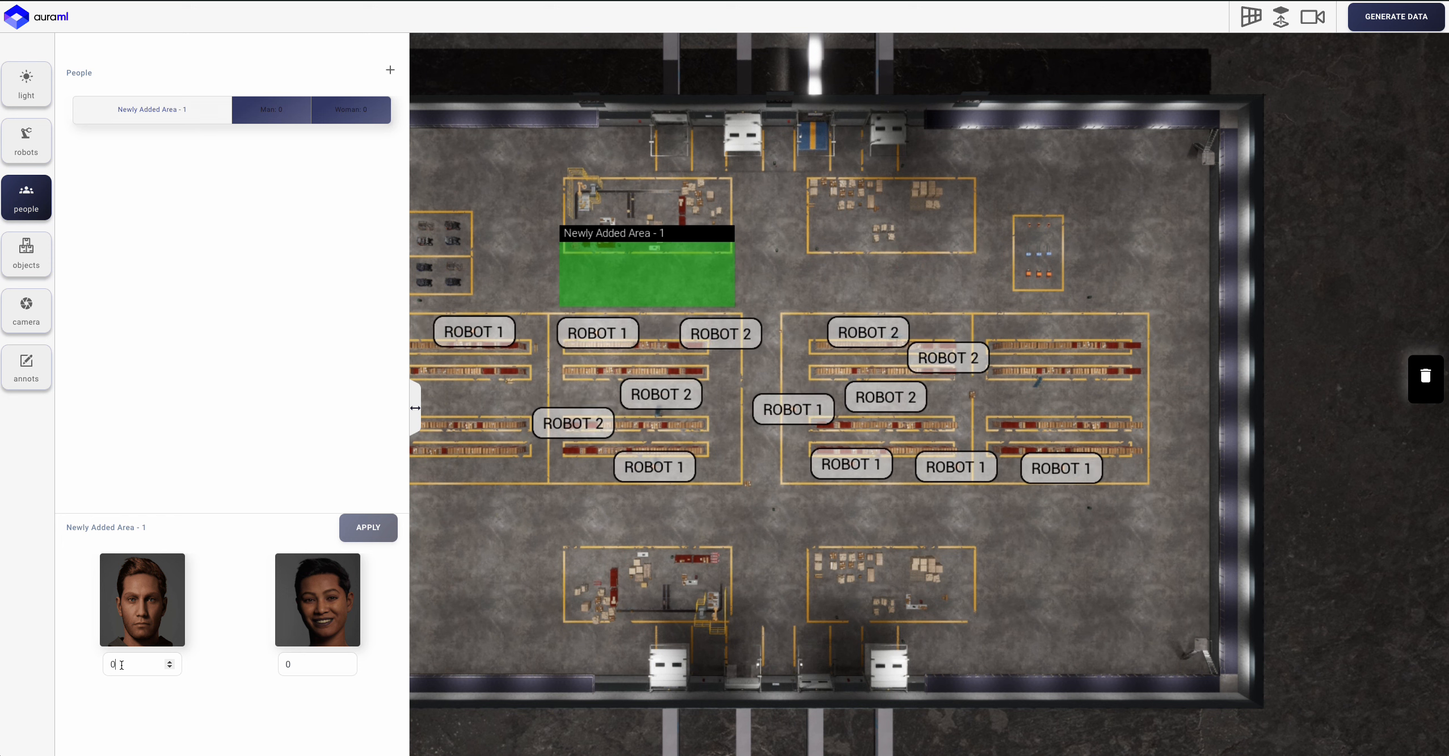
{"action": "key", "text": "BackSpace"}
{"action": "type", "text": "4"}
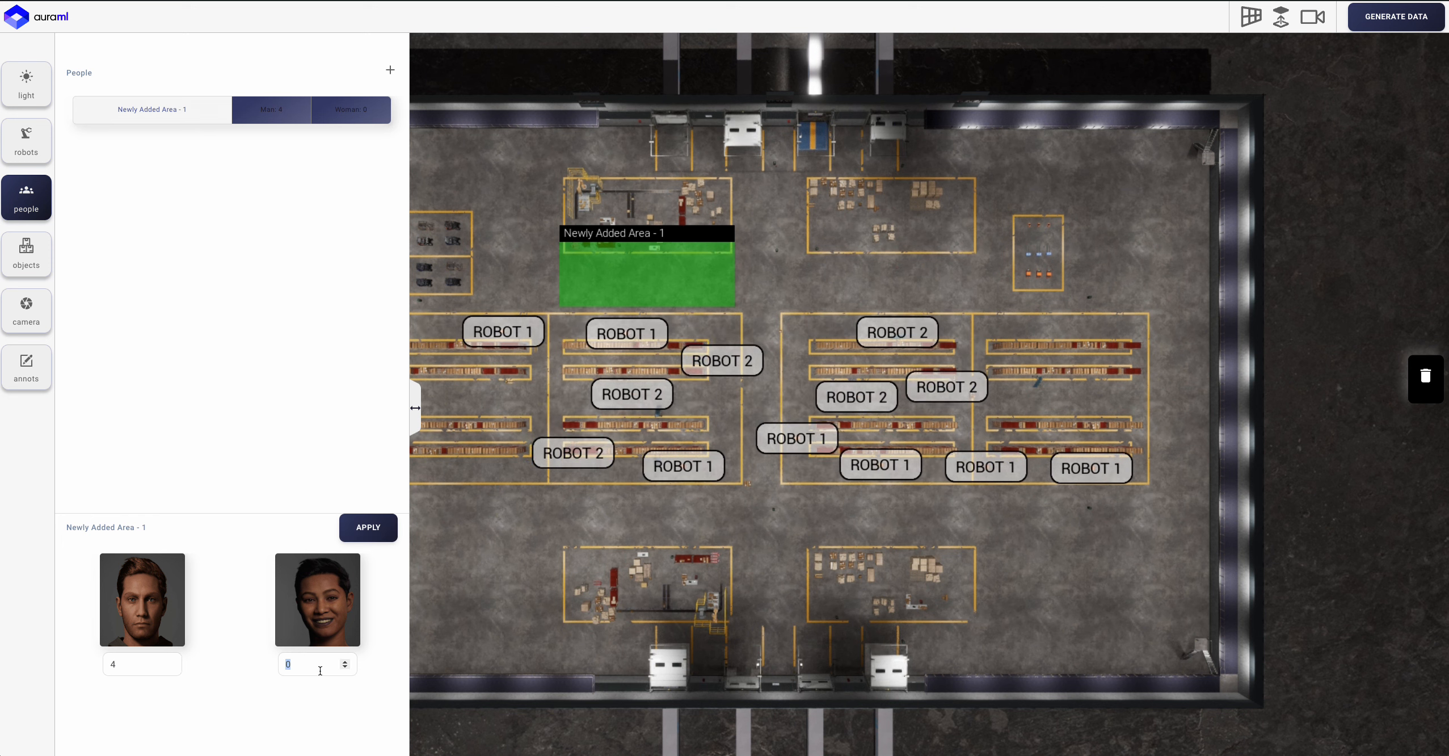
{"action": "type", "text": "5"}
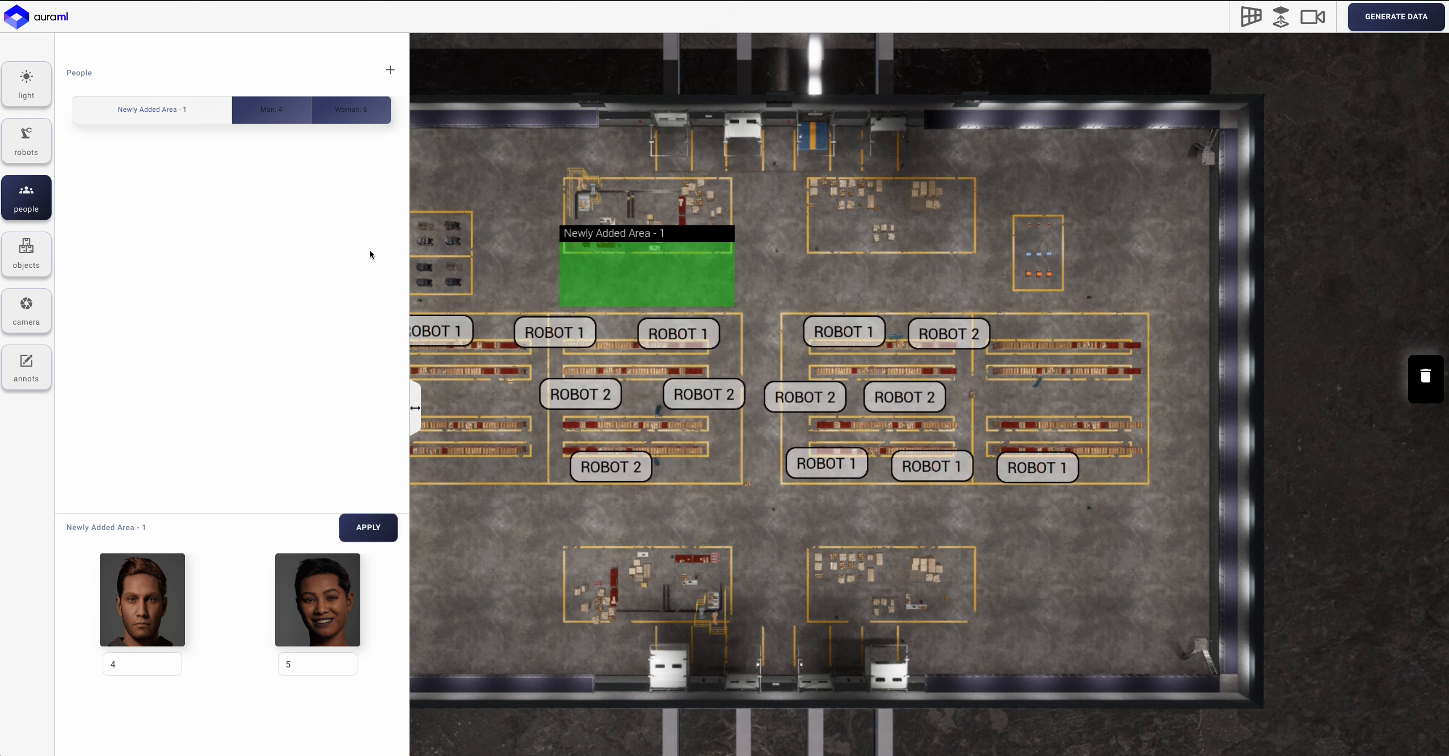
- Add a second rectangular people area north of the eastern racks, with 5 men and 3 women
{"action": "left_click", "coordinate": [391, 71]}
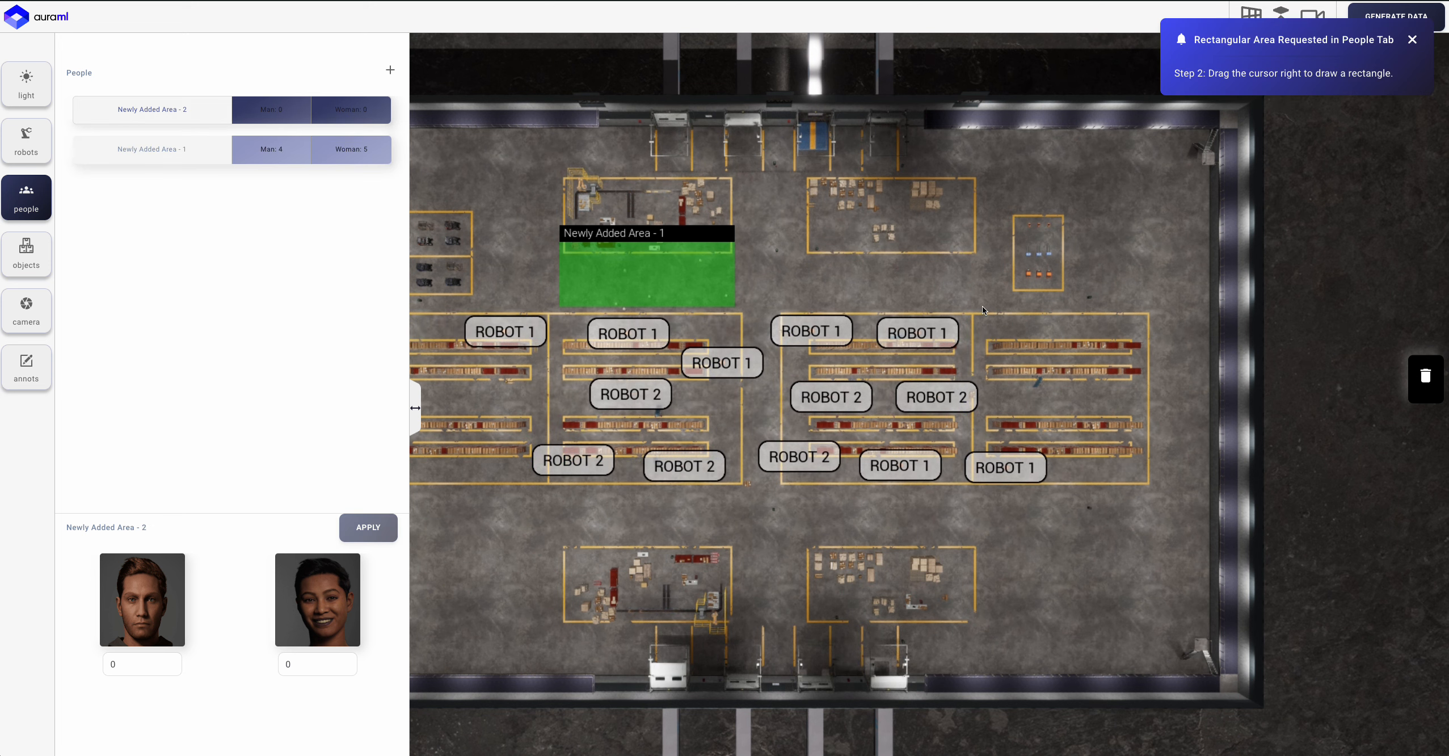
{"action": "left_click_drag", "start_coordinate": [982, 306], "coordinate": [996, 315]}
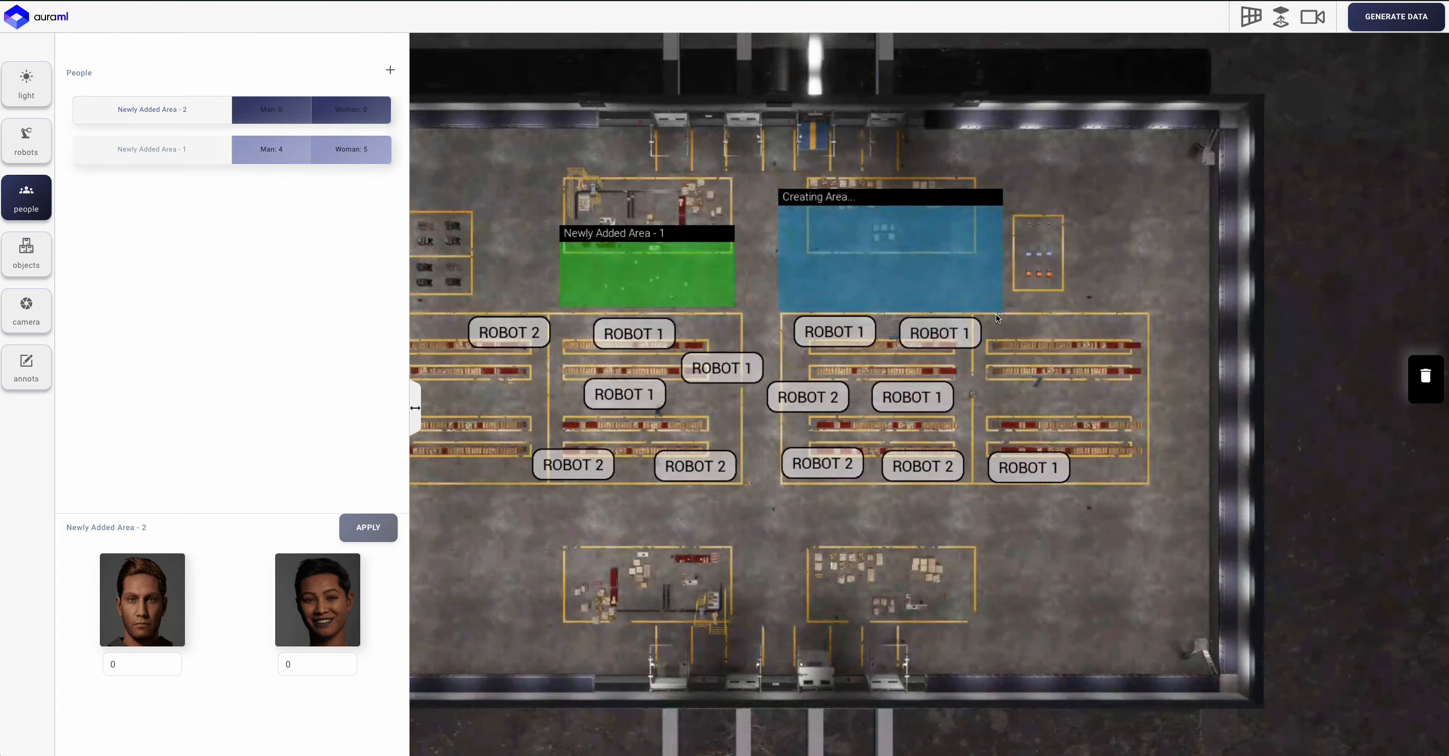
{"action": "left_click", "coordinate": [151, 661]}
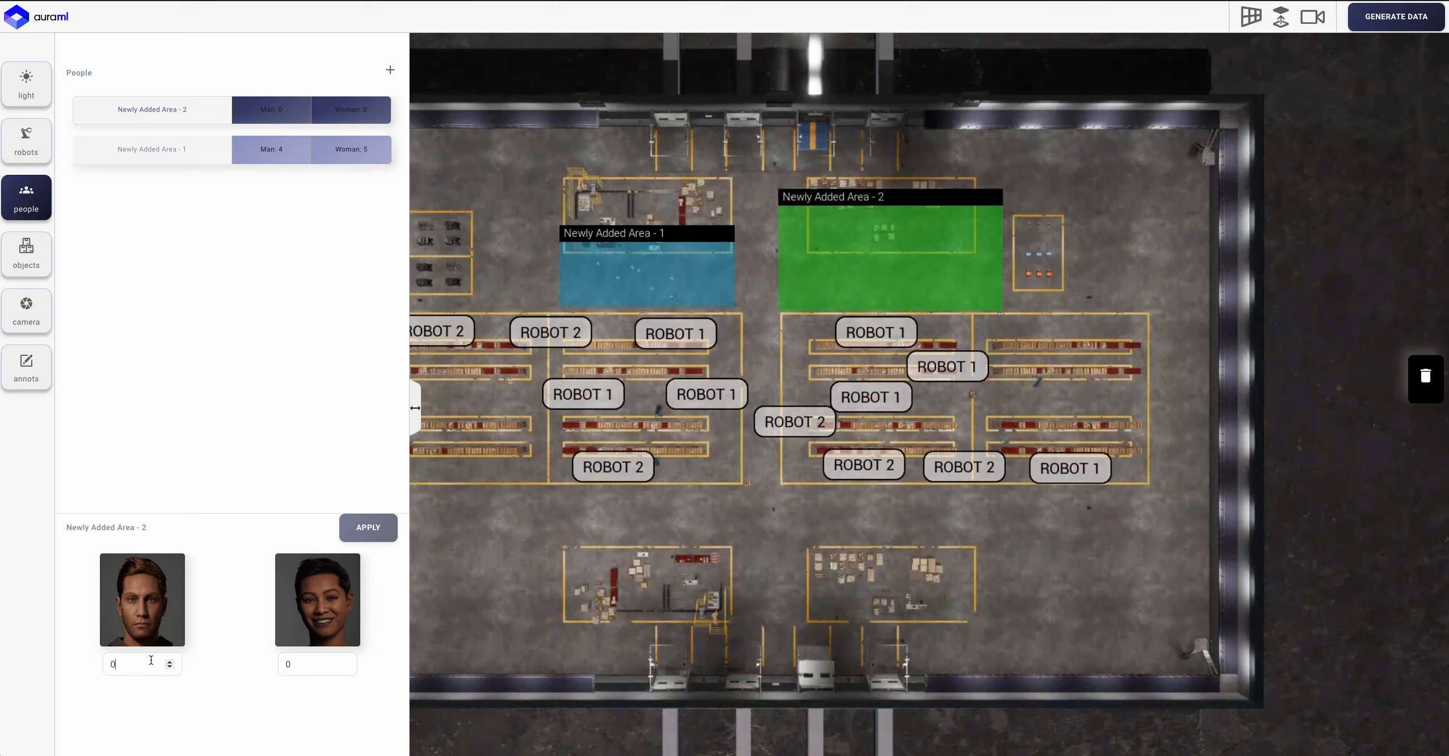
{"action": "type", "text": "5"}
{"action": "left_click", "coordinate": [301, 661]}
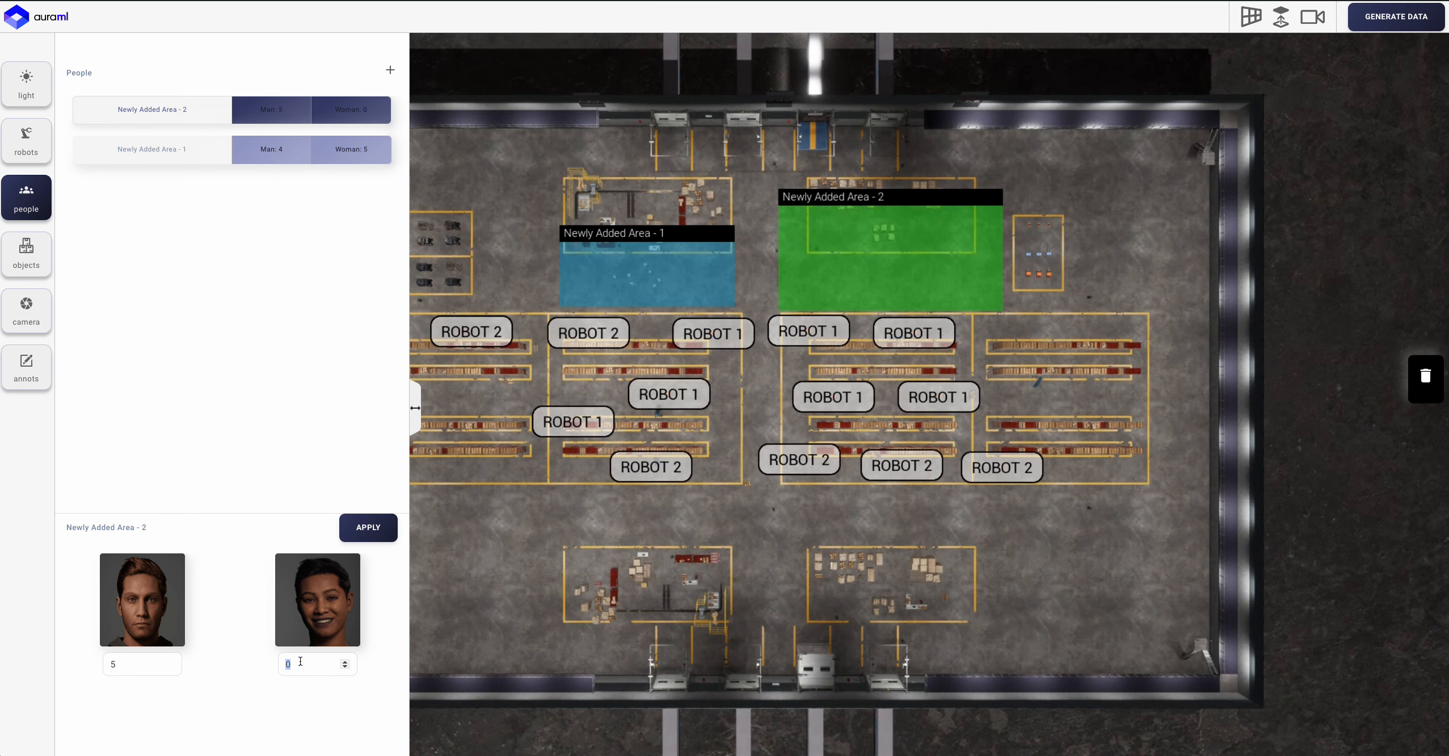
{"action": "type", "text": "3"}
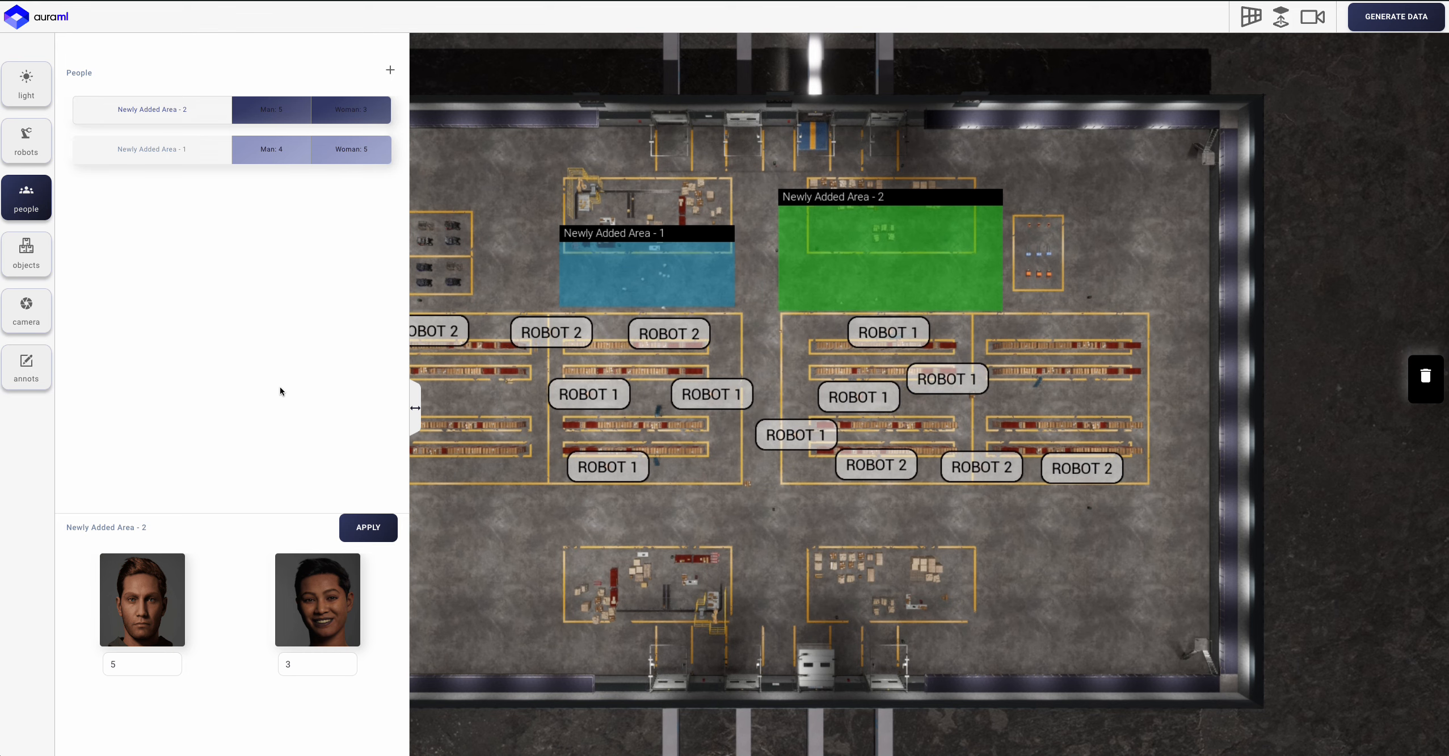
- Add an object region cube and place it on the open floor between the racks and workbenches, at about X 596, Y -2292, Z 113
{"action": "left_click", "coordinate": [49, 265]}
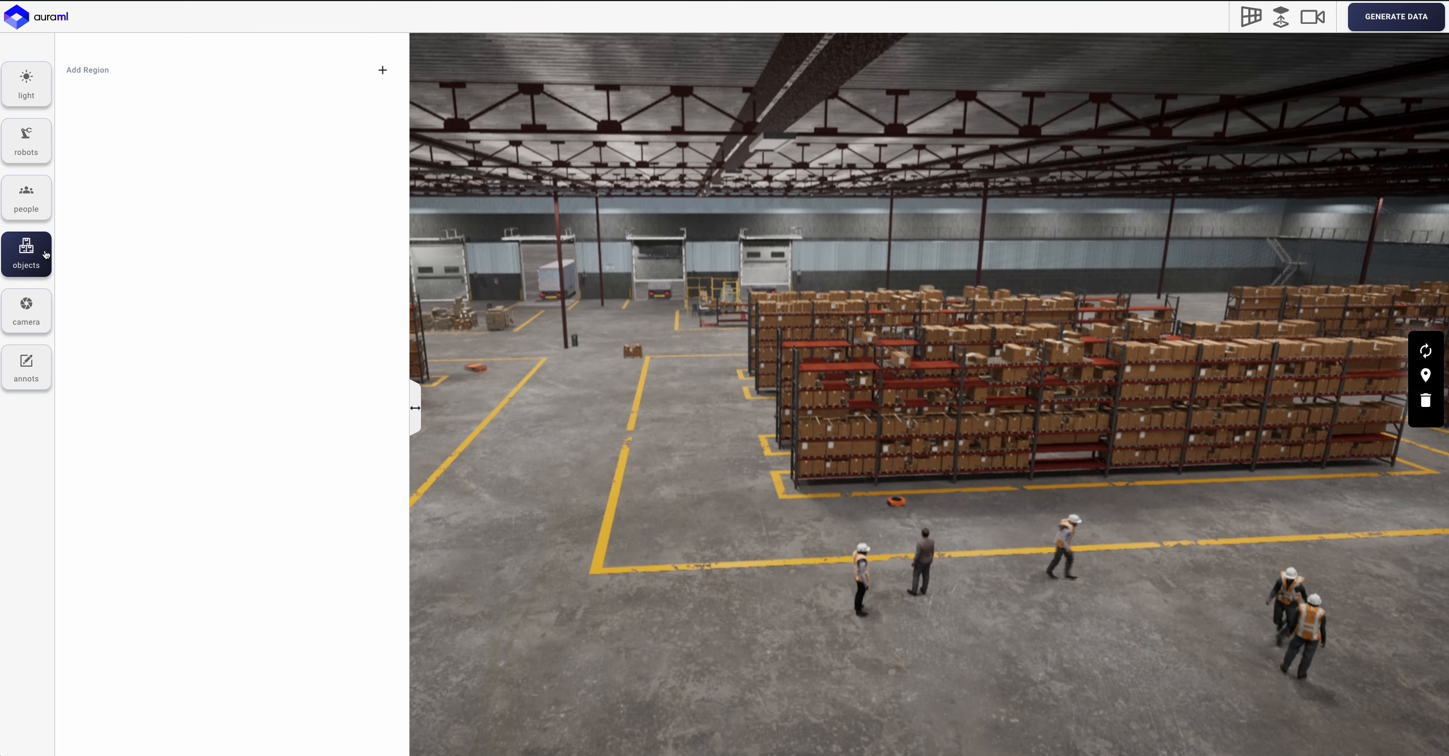
{"action": "left_click", "coordinate": [46, 255]}
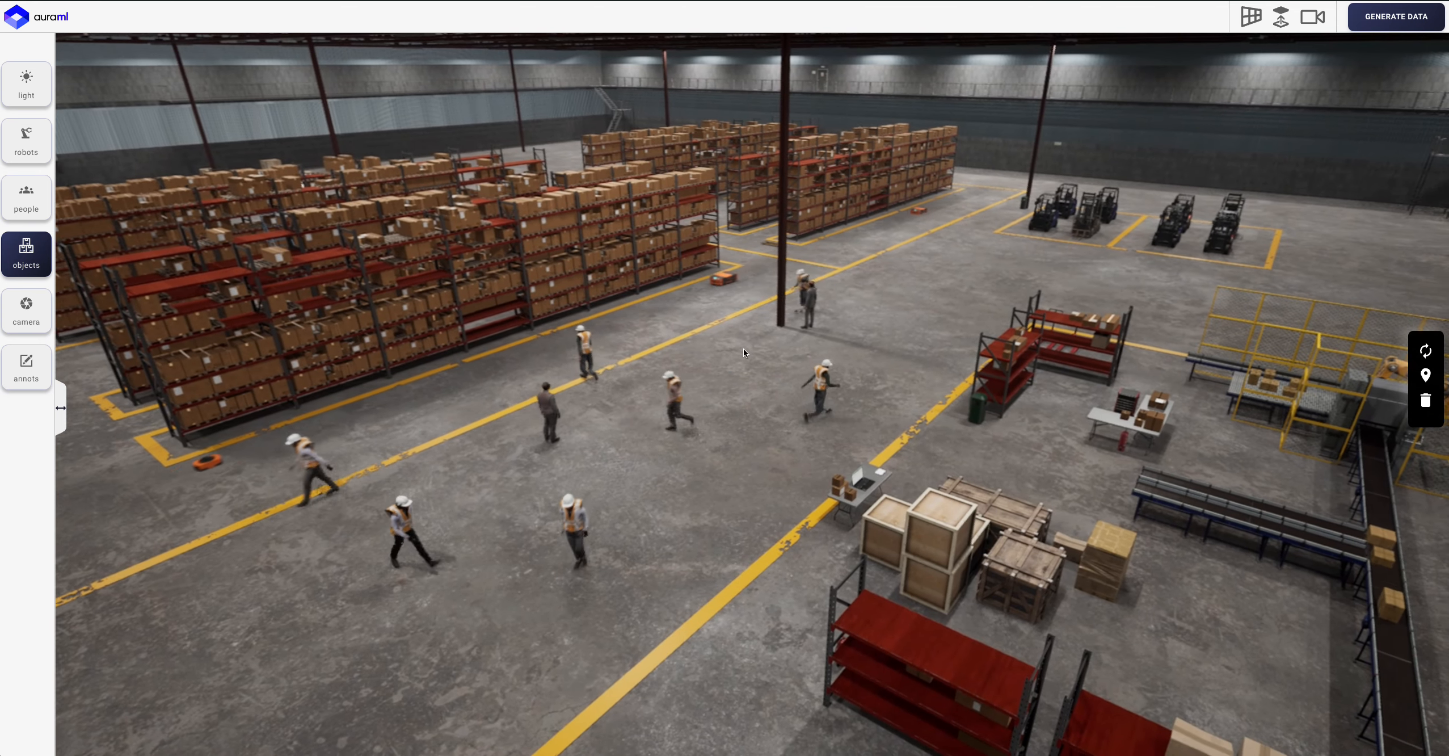
{"action": "left_click_drag", "start_coordinate": [743, 349], "coordinate": [667, 348]}
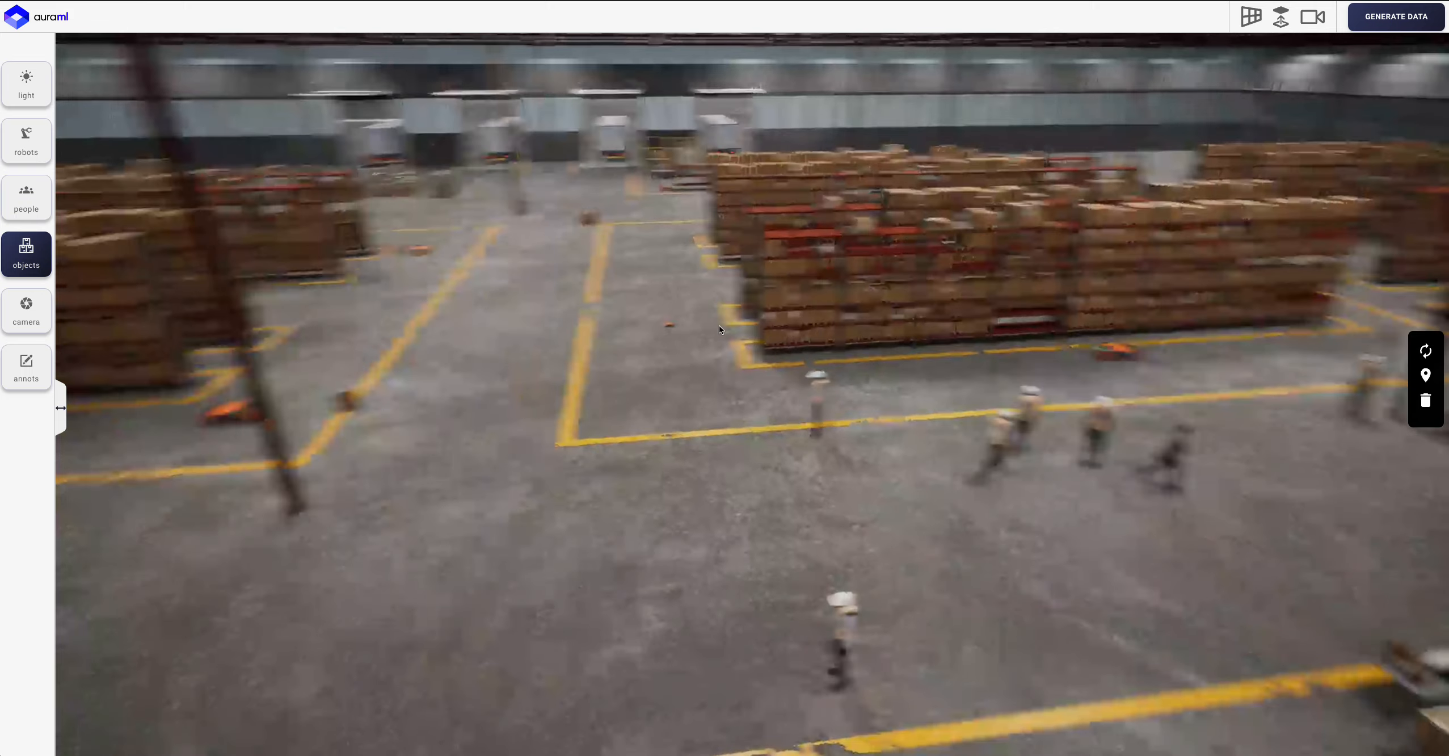
{"action": "left_click_drag", "start_coordinate": [883, 310], "coordinate": [981, 333]}
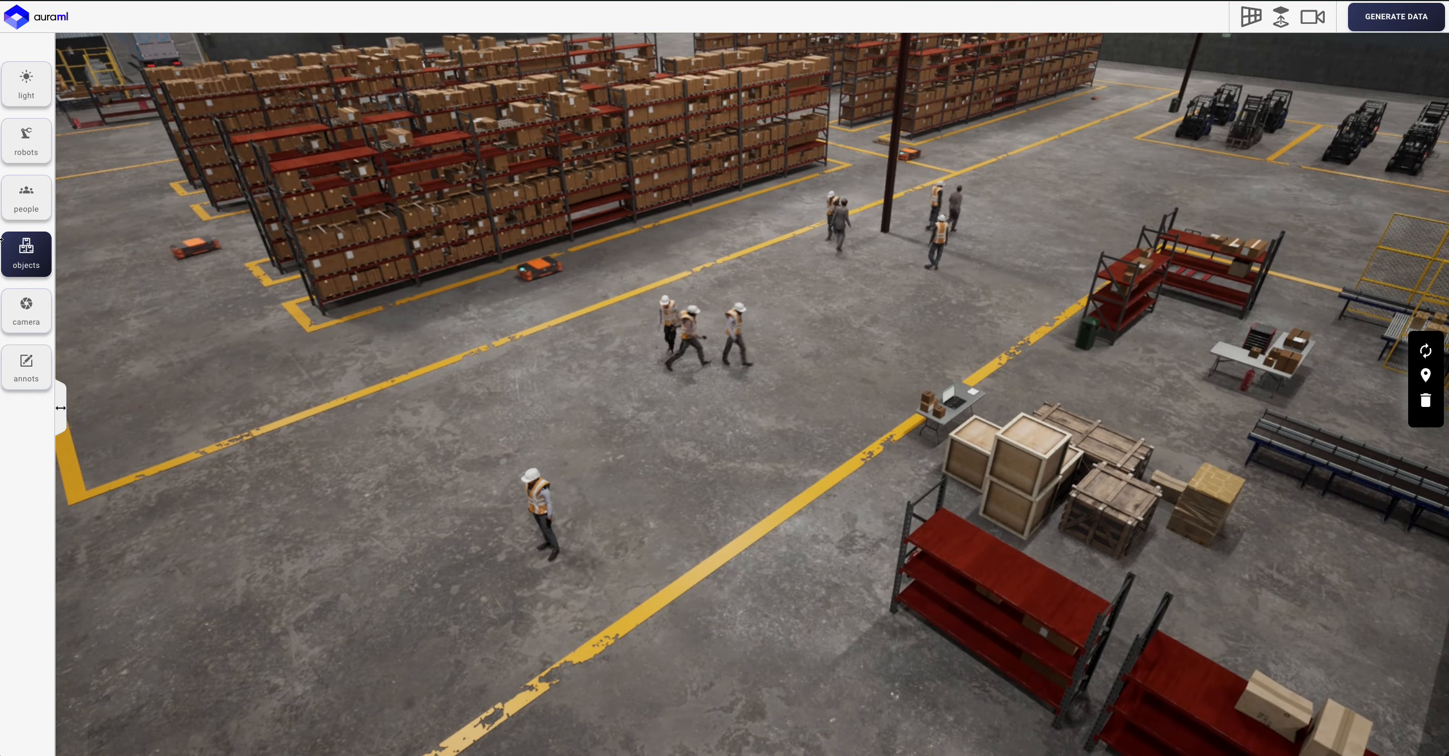
{"action": "left_click", "coordinate": [45, 255]}
{"action": "left_click", "coordinate": [382, 70]}
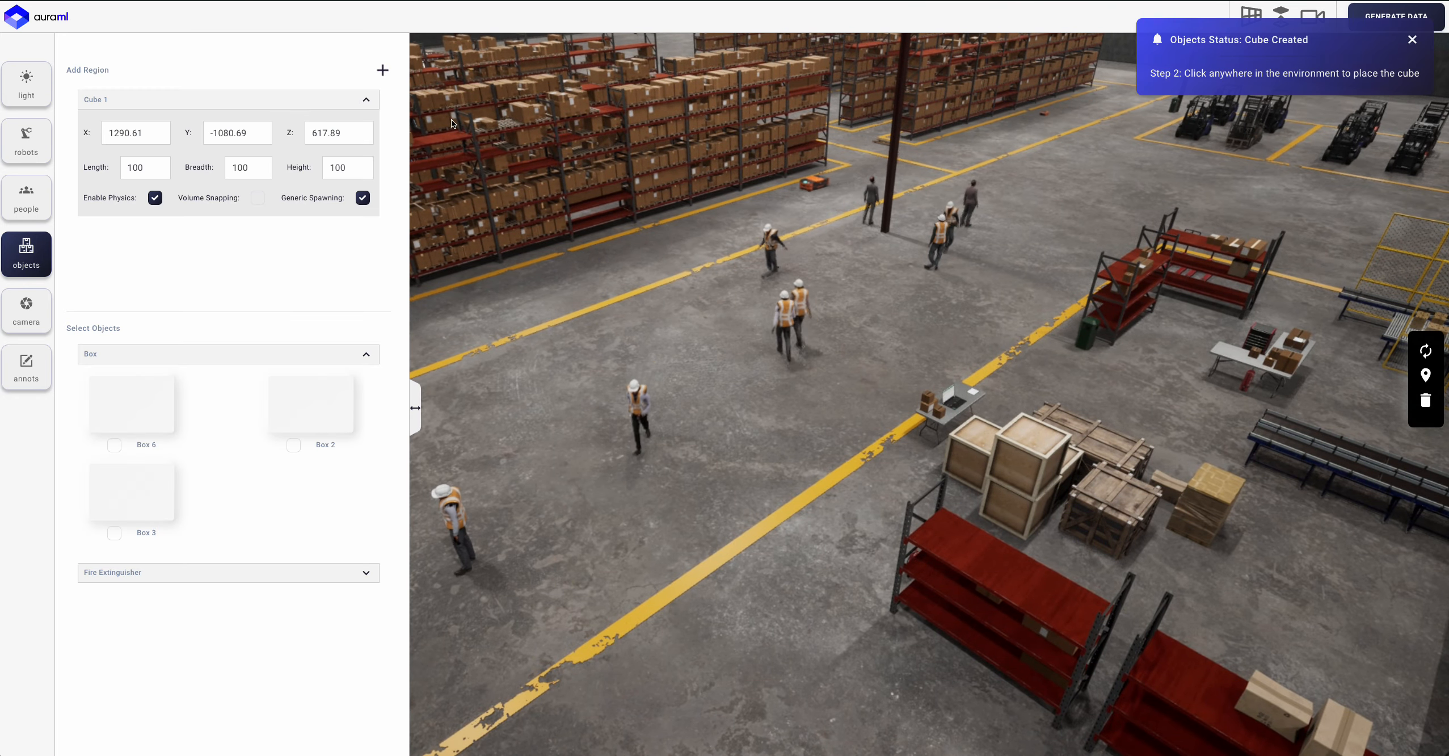
{"action": "left_click", "coordinate": [700, 271]}
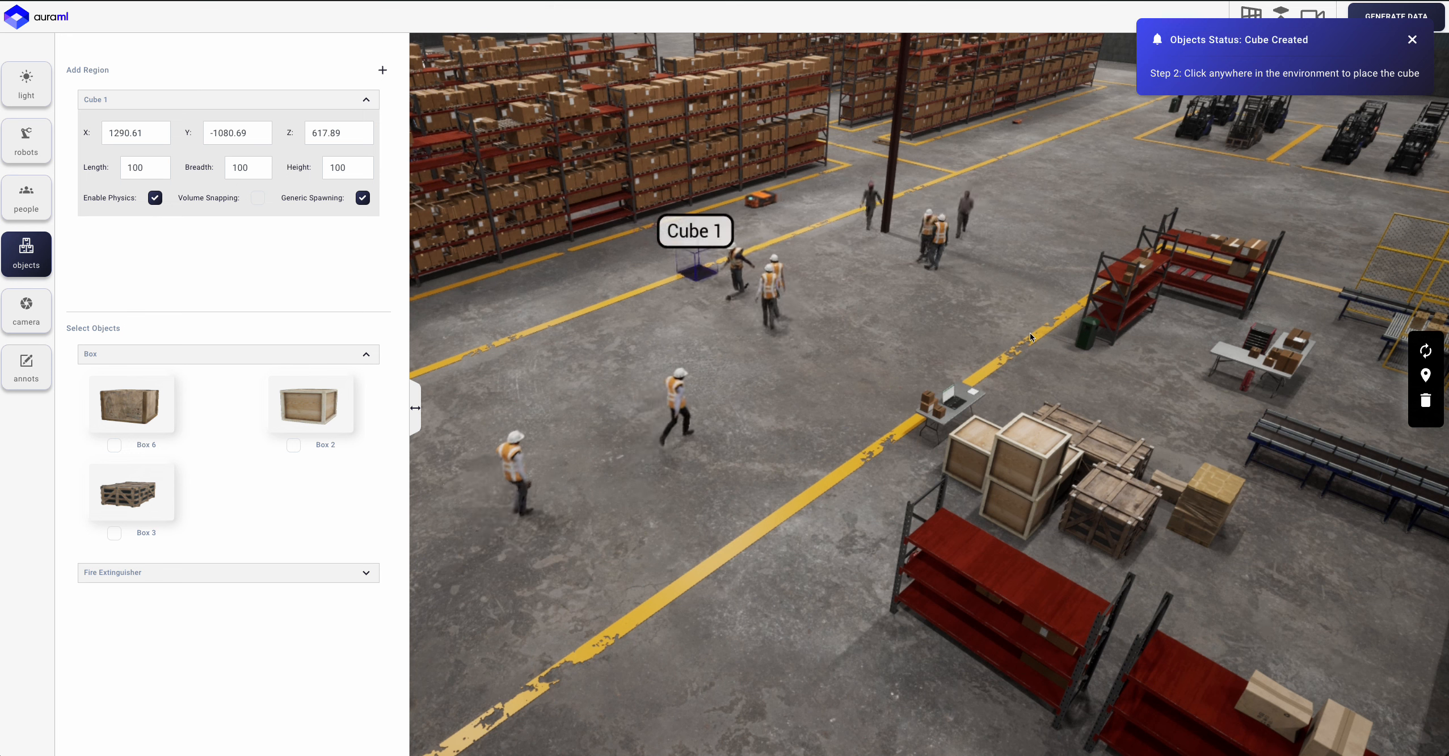
{"action": "left_click", "coordinate": [873, 306]}
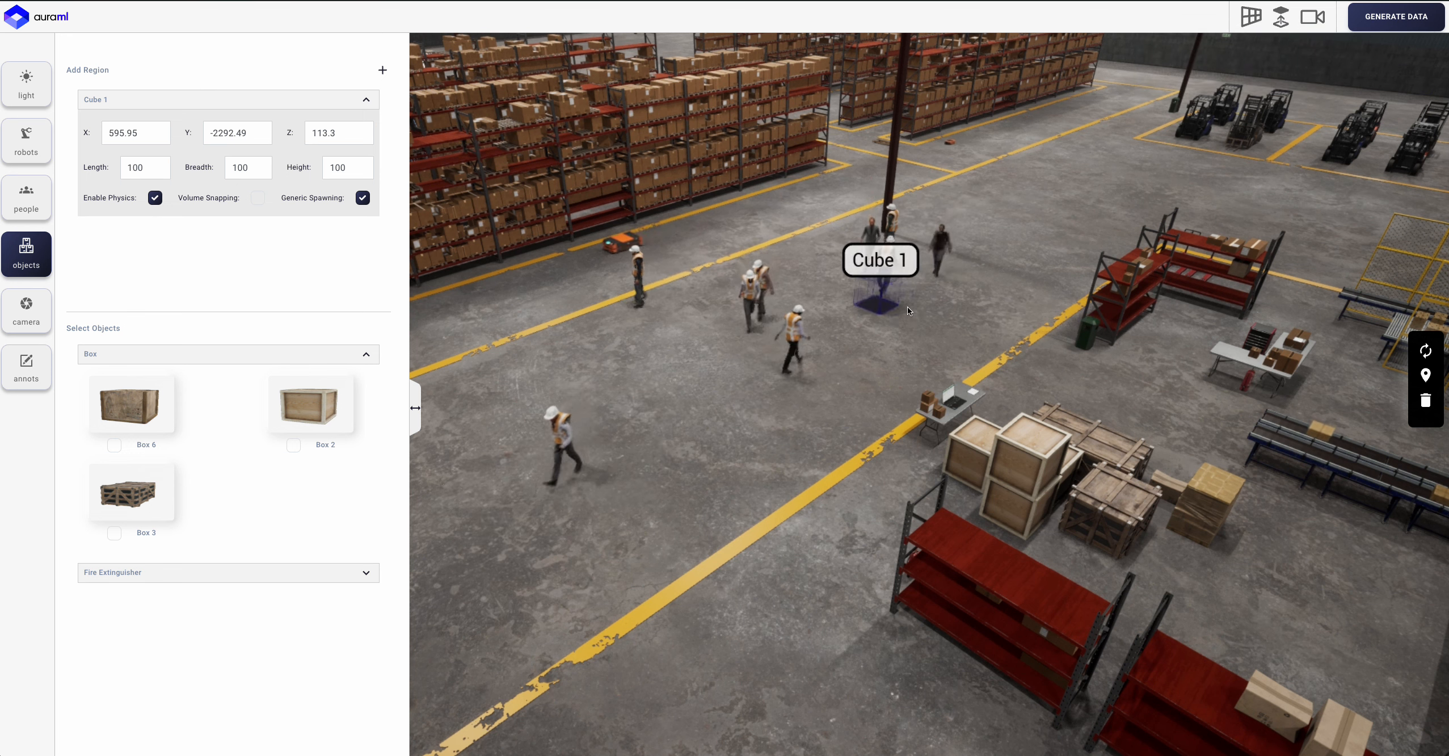
- Set the Cube 1 region's length and breadth to 5000 each
{"action": "double_click", "coordinate": [144, 168]}
{"action": "type", "text": "5000"}
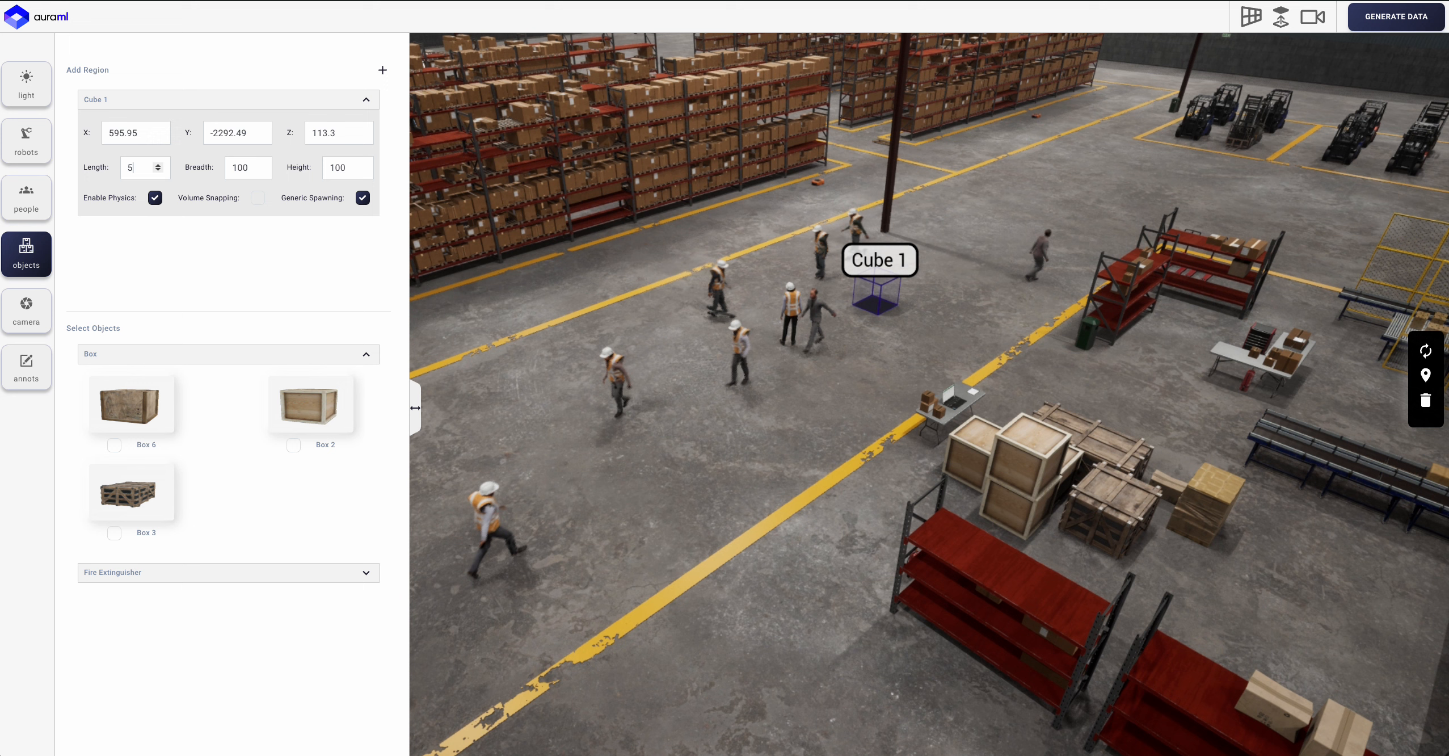
{"action": "left_click", "coordinate": [247, 167]}
{"action": "key", "text": "BackSpace"}
{"action": "key", "text": "BackSpace"}
{"action": "key", "text": "BackSpace"}
{"action": "type", "text": "5000"}
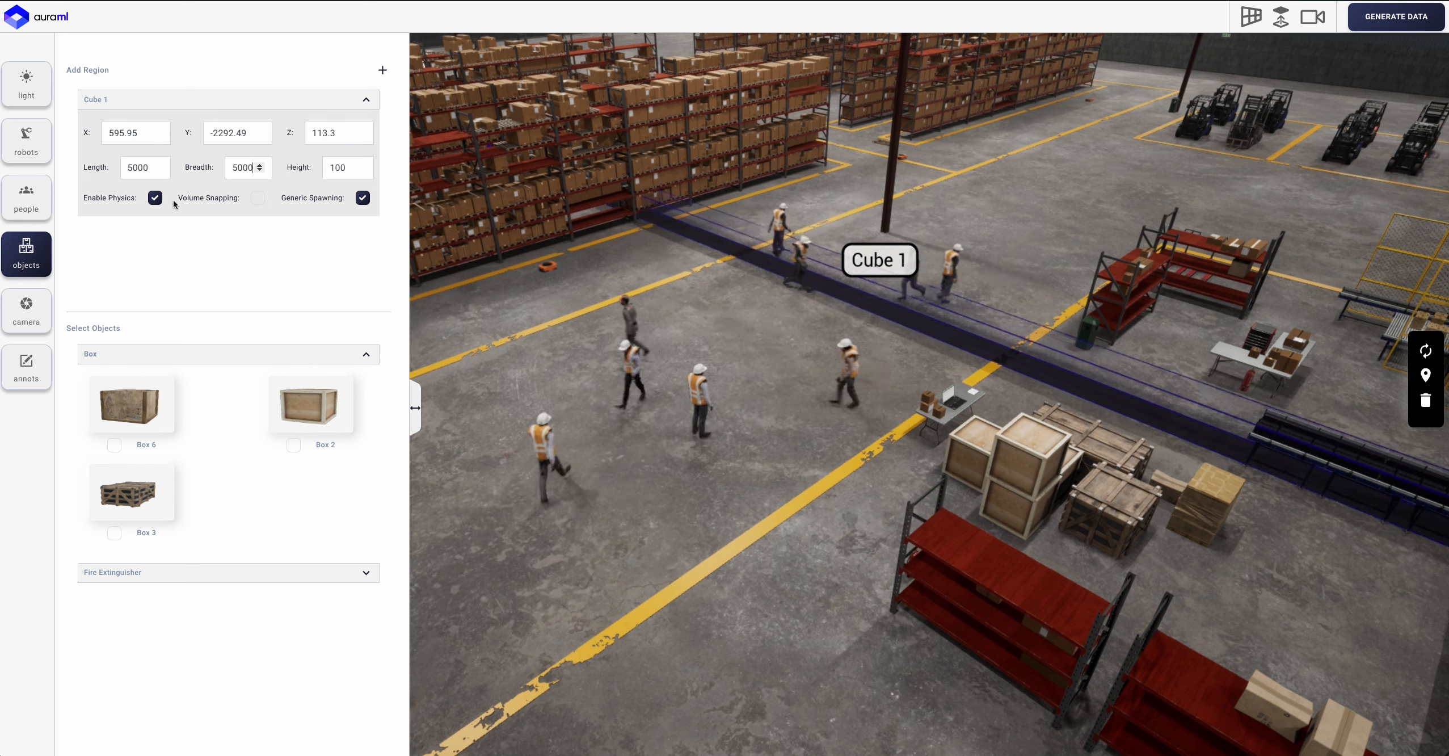
- Switch Cube 1 from physics to volume snapping and set its length to 1000
{"action": "double_click", "coordinate": [341, 167]}
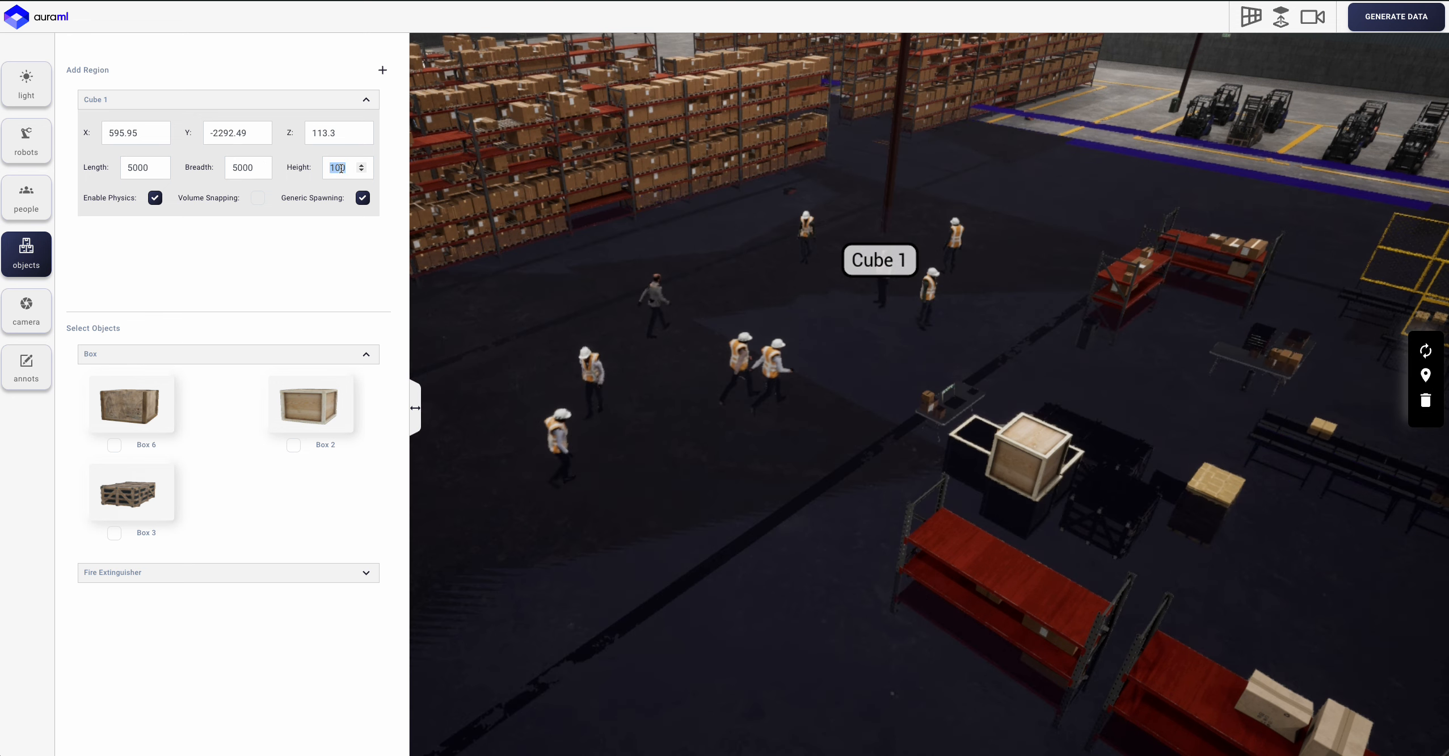
{"action": "left_click", "coordinate": [155, 198]}
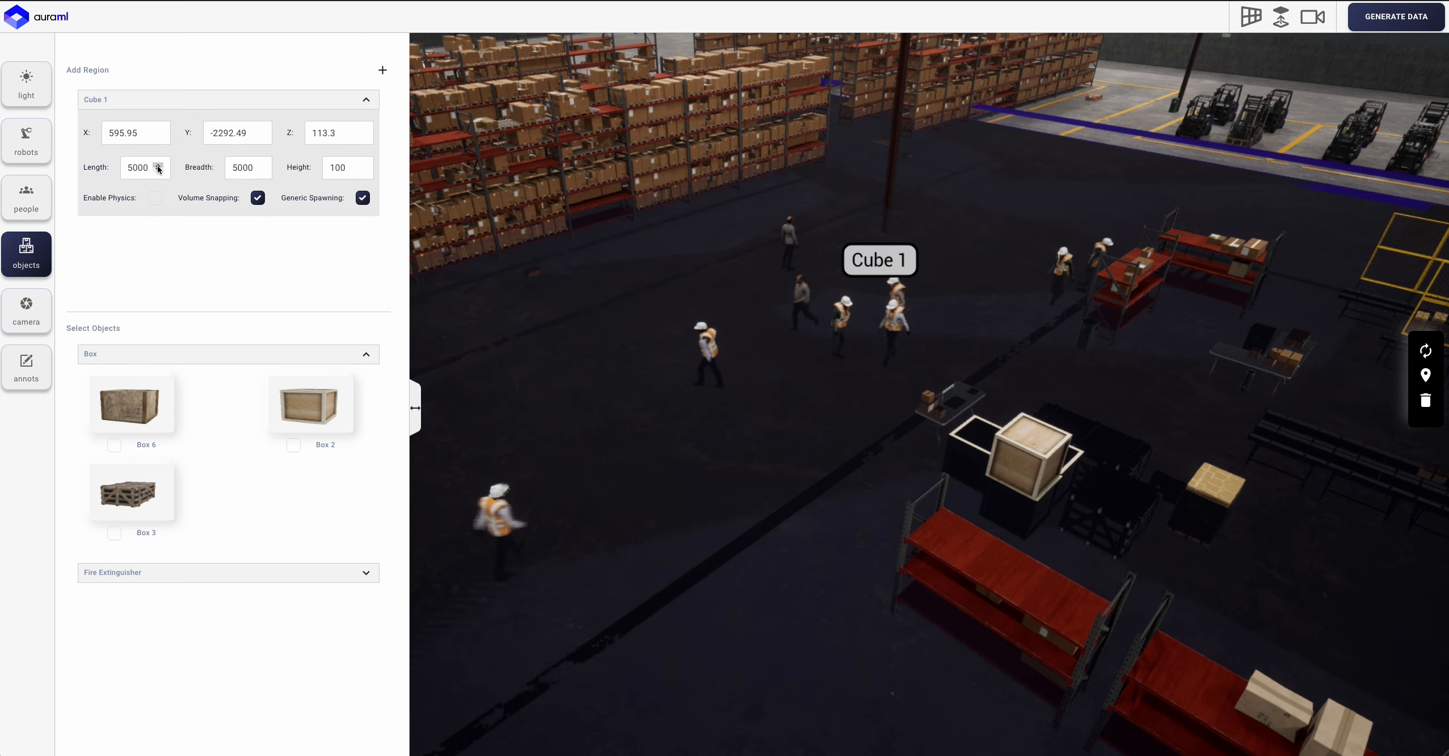
{"action": "double_click", "coordinate": [139, 168]}
{"action": "type", "text": "1000"}
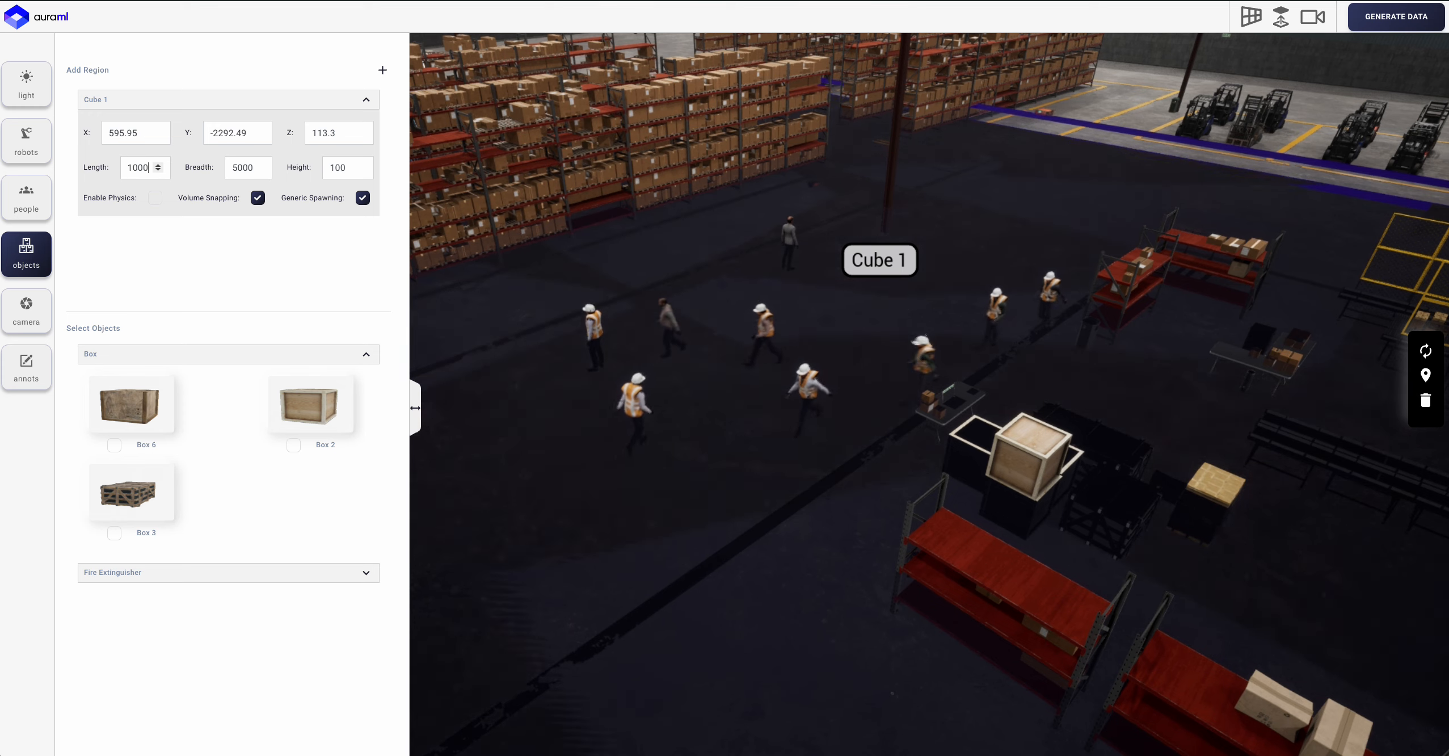
{"action": "key", "text": "Tab"}
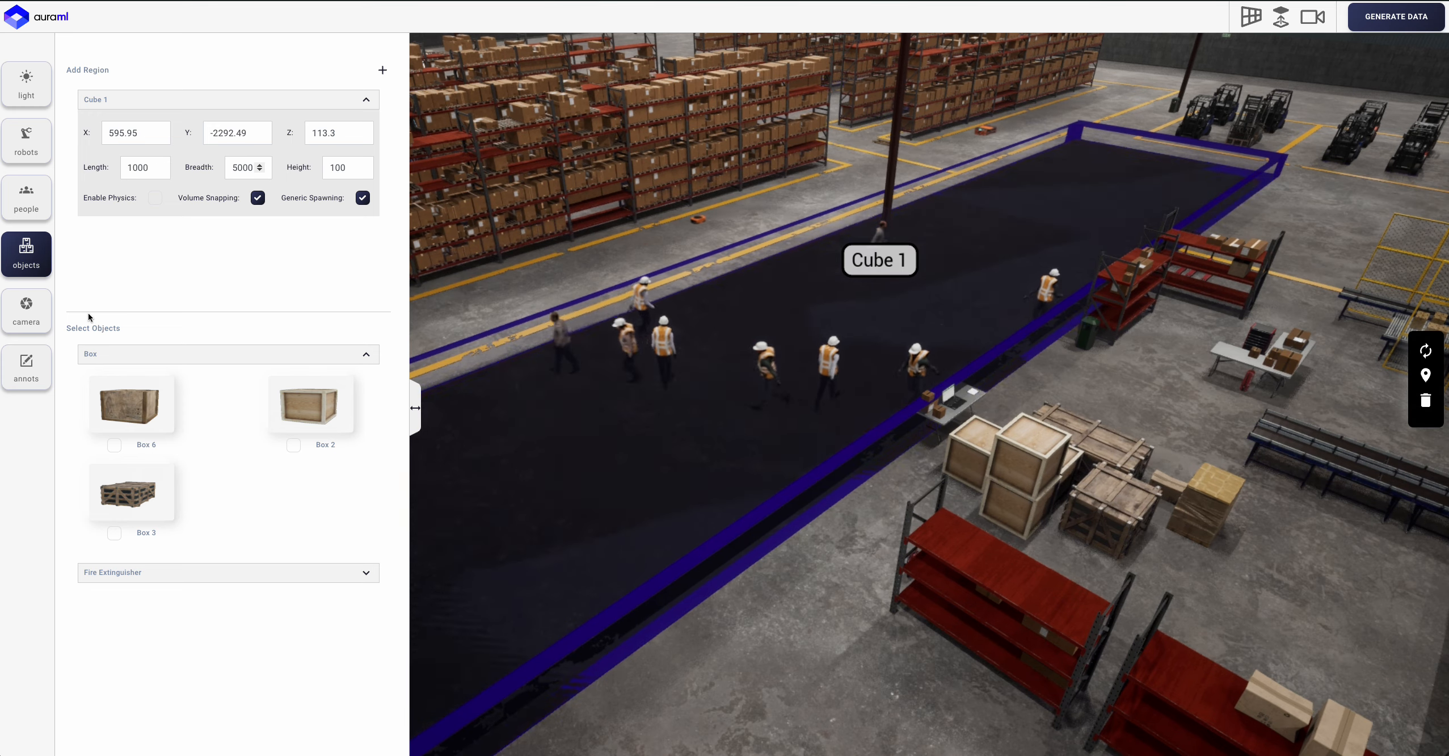
- Populate Cube 1 with Box 6, Box 2 and Box 3 at a count of 50 to 100, and randomize the objects
{"action": "left_click", "coordinate": [288, 447]}
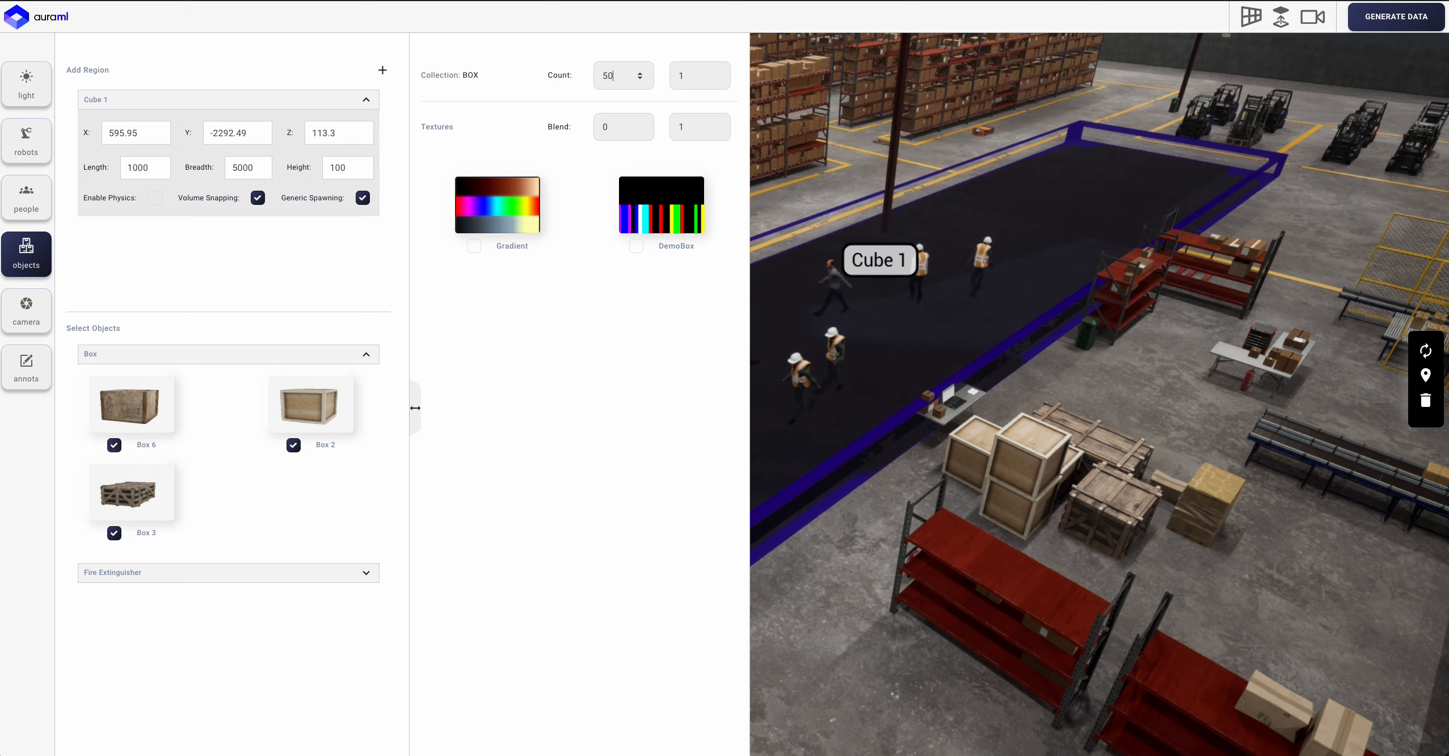
{"action": "key", "text": "BackSpace"}
{"action": "key", "text": "BackSpace"}
{"action": "type", "text": "1"}
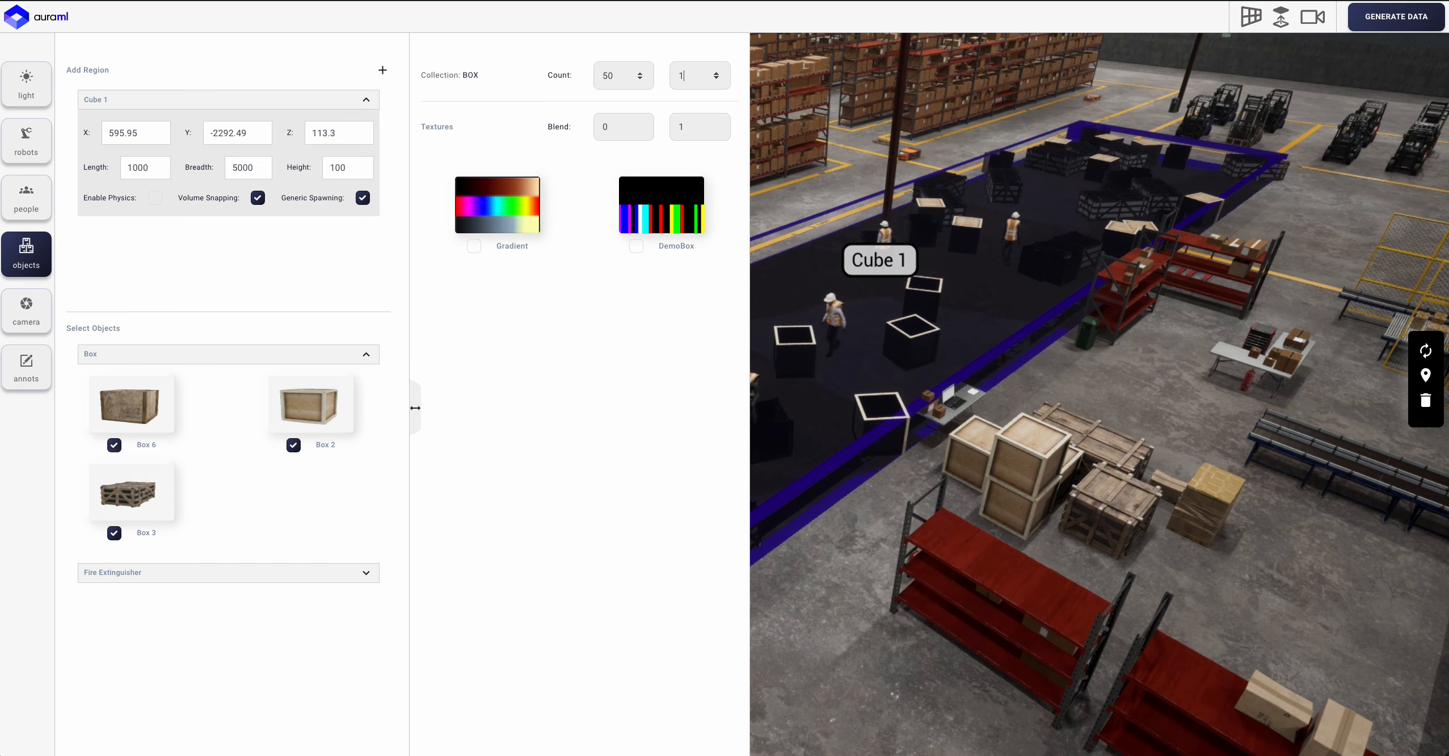
{"action": "left_click", "coordinate": [28, 257]}
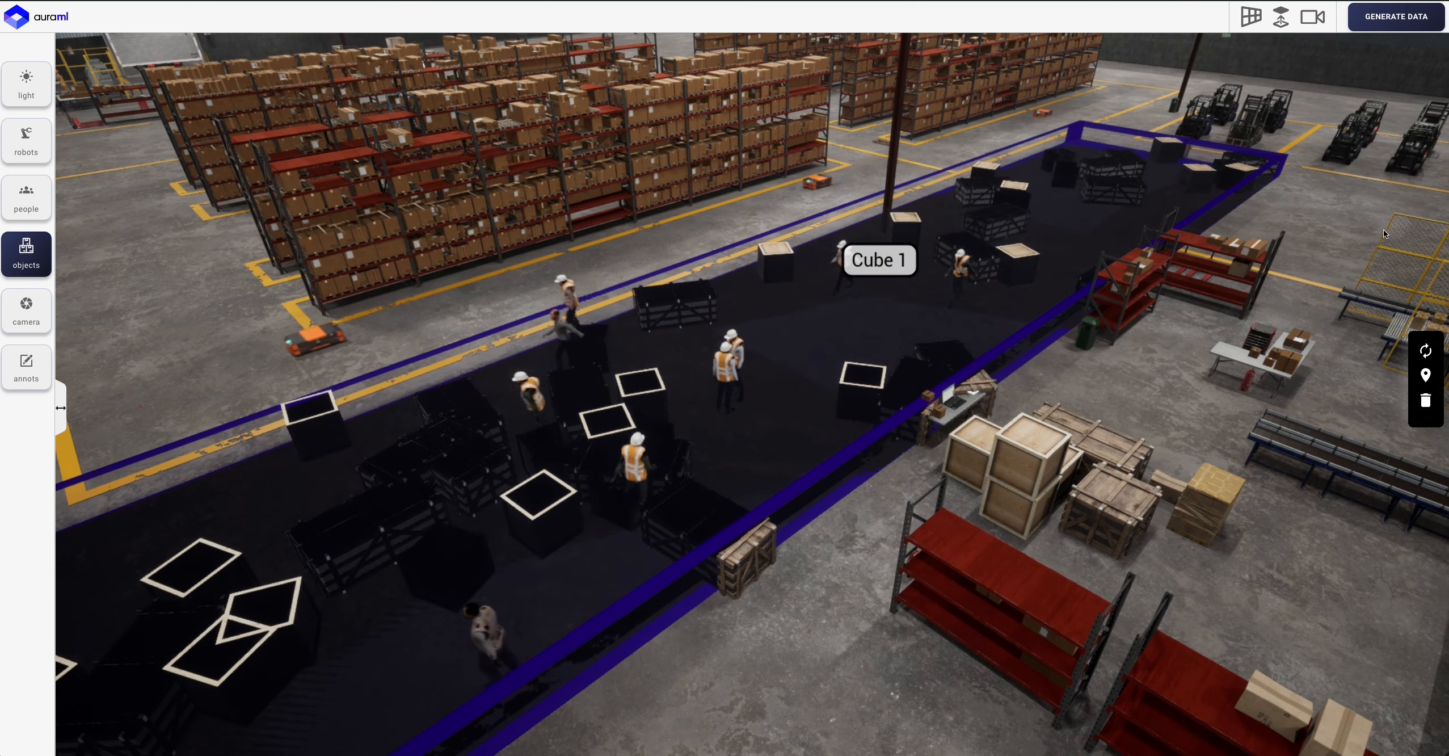
{"action": "left_click", "coordinate": [1422, 356]}
{"action": "left_click", "coordinate": [1422, 356]}
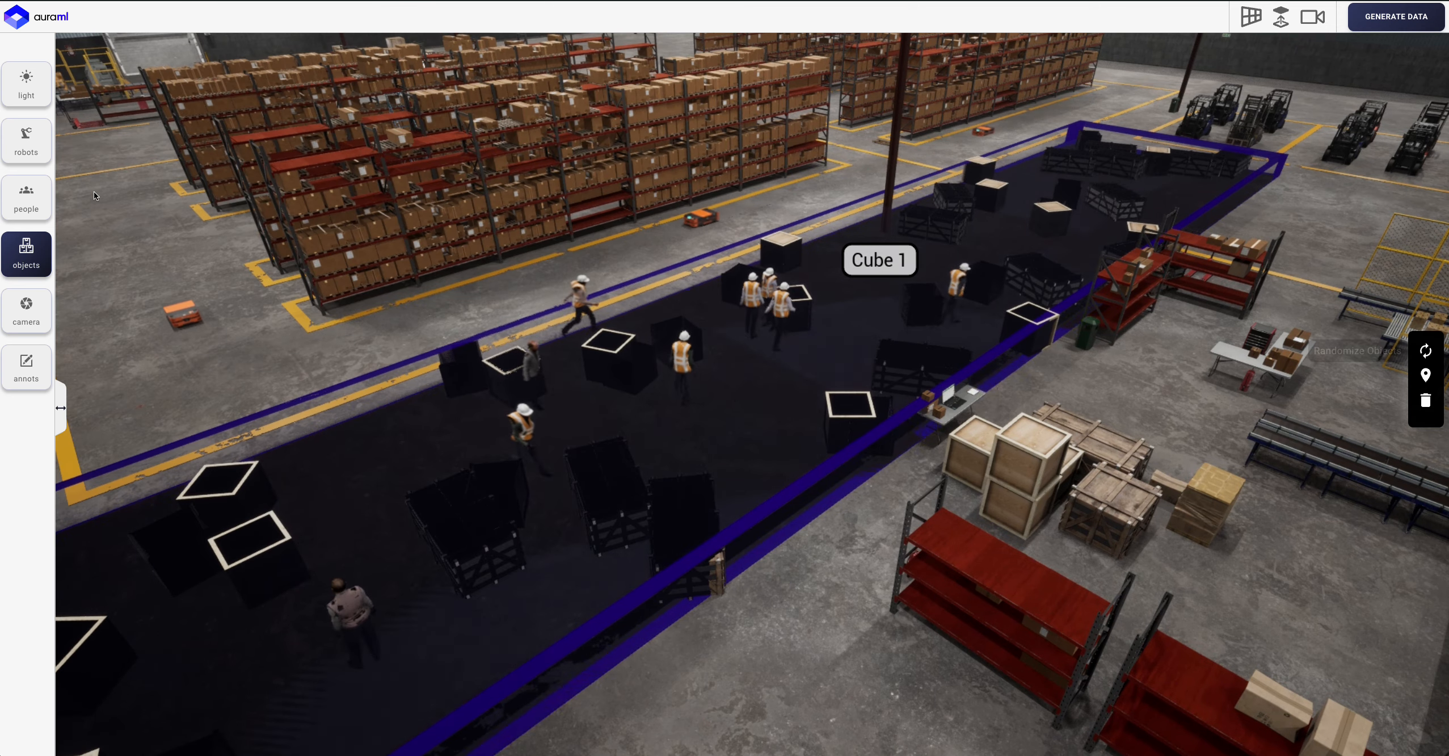
- Increase Cube 1's height well above the boxes and randomize the objects again
{"action": "left_click", "coordinate": [37, 269]}
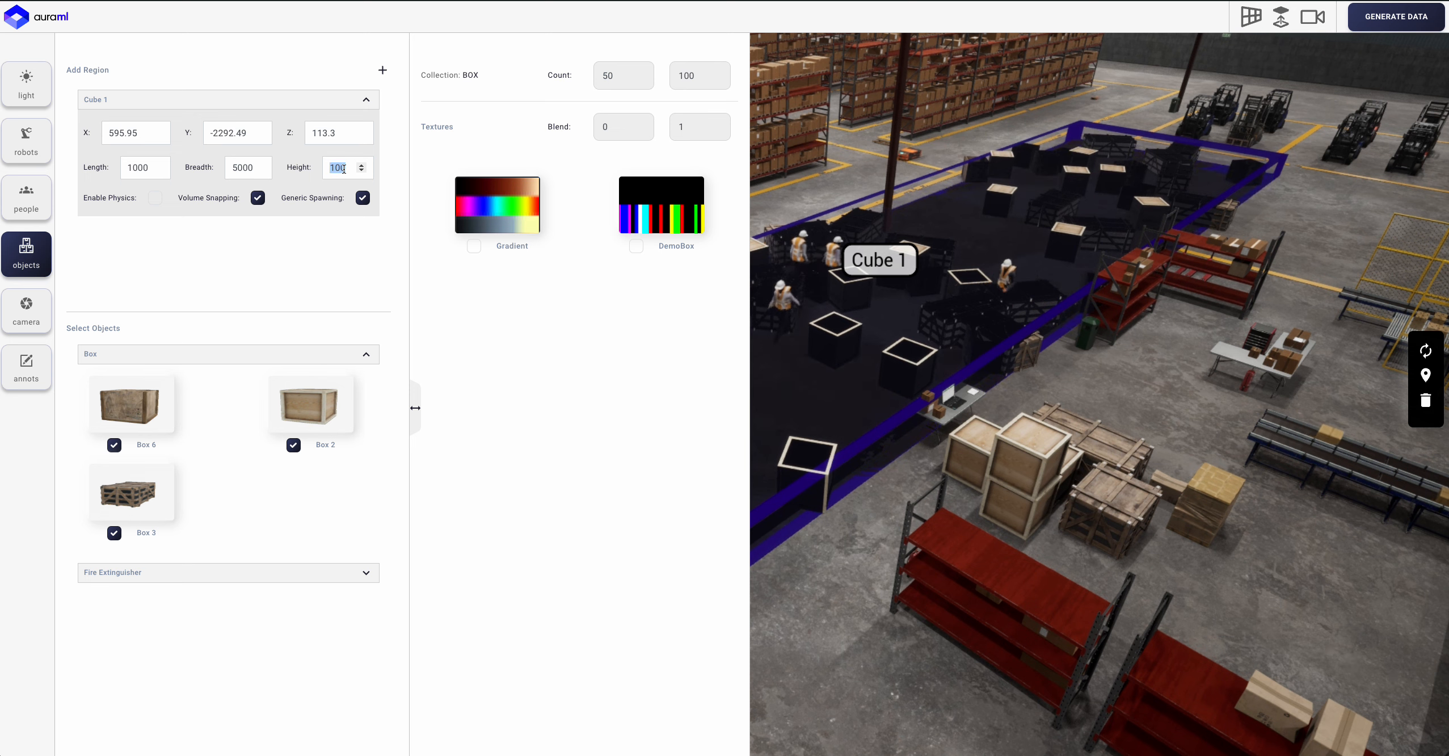
{"action": "left_click", "coordinate": [27, 255]}
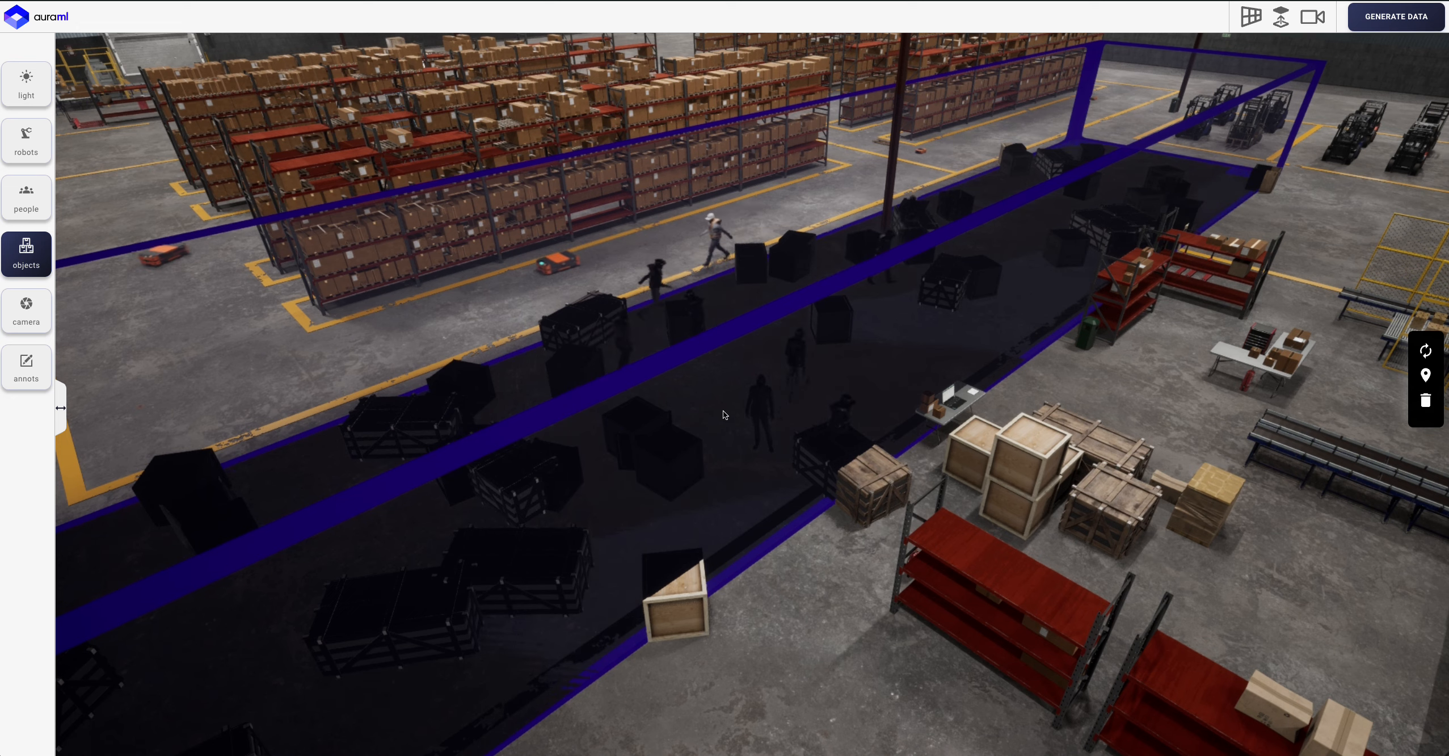
{"action": "key", "text": "w"}
{"action": "left_click_drag", "start_coordinate": [687, 407], "coordinate": [750, 290]}
{"action": "key", "text": "w"}
{"action": "key", "text": "w"}
{"action": "key", "text": "e"}
{"action": "key", "text": "d"}
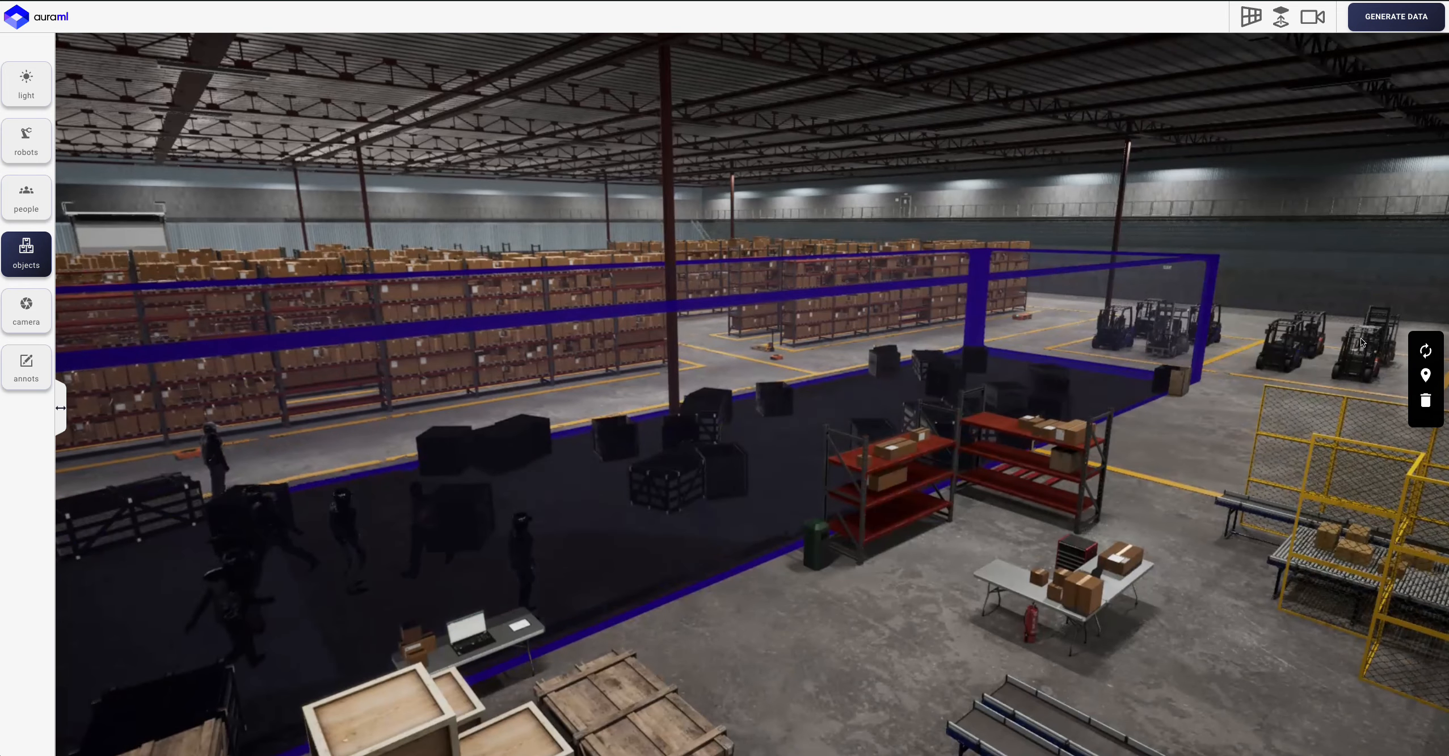
{"action": "left_click", "coordinate": [1427, 355]}
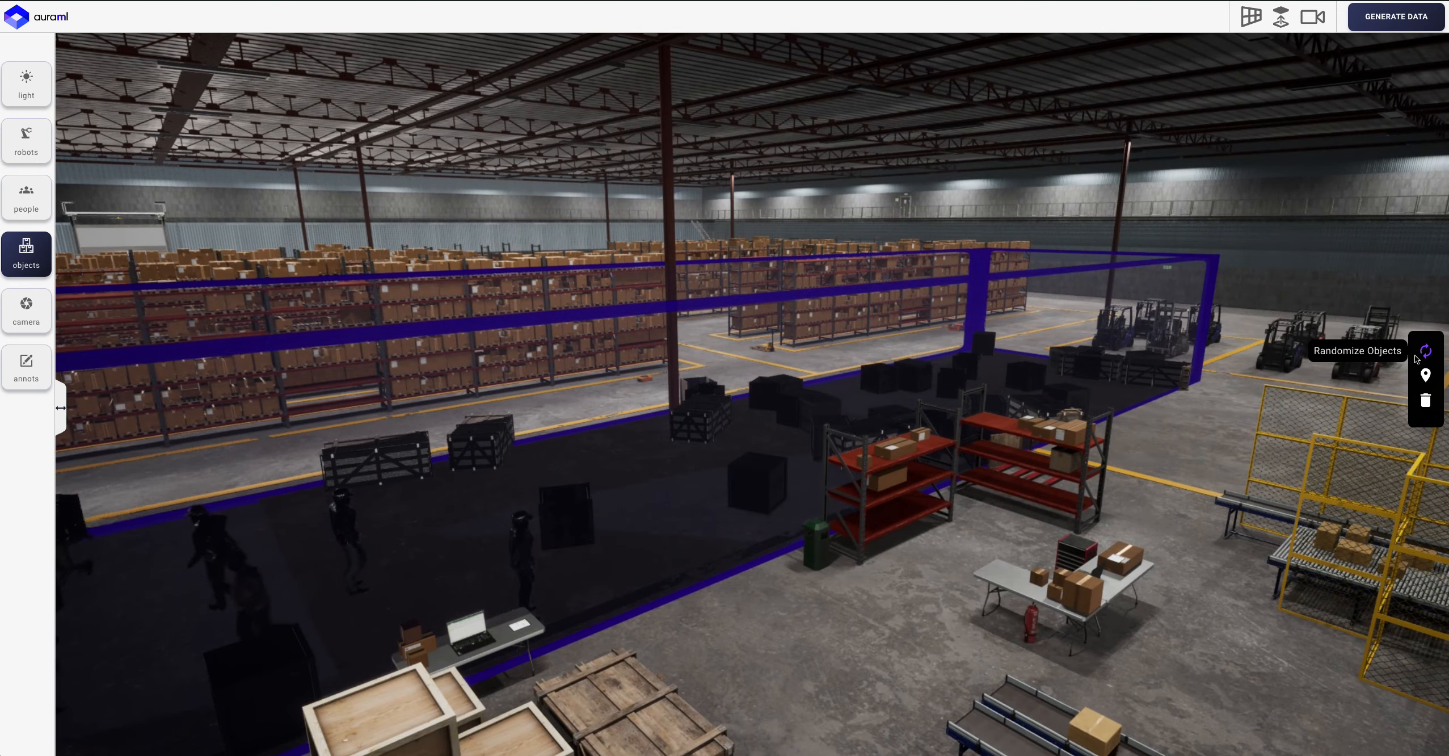
- Place the camera over the region at about X 1146, Y -1103, Z 1007, and set its resolution to 1920 by 1080
{"action": "left_click", "coordinate": [45, 318]}
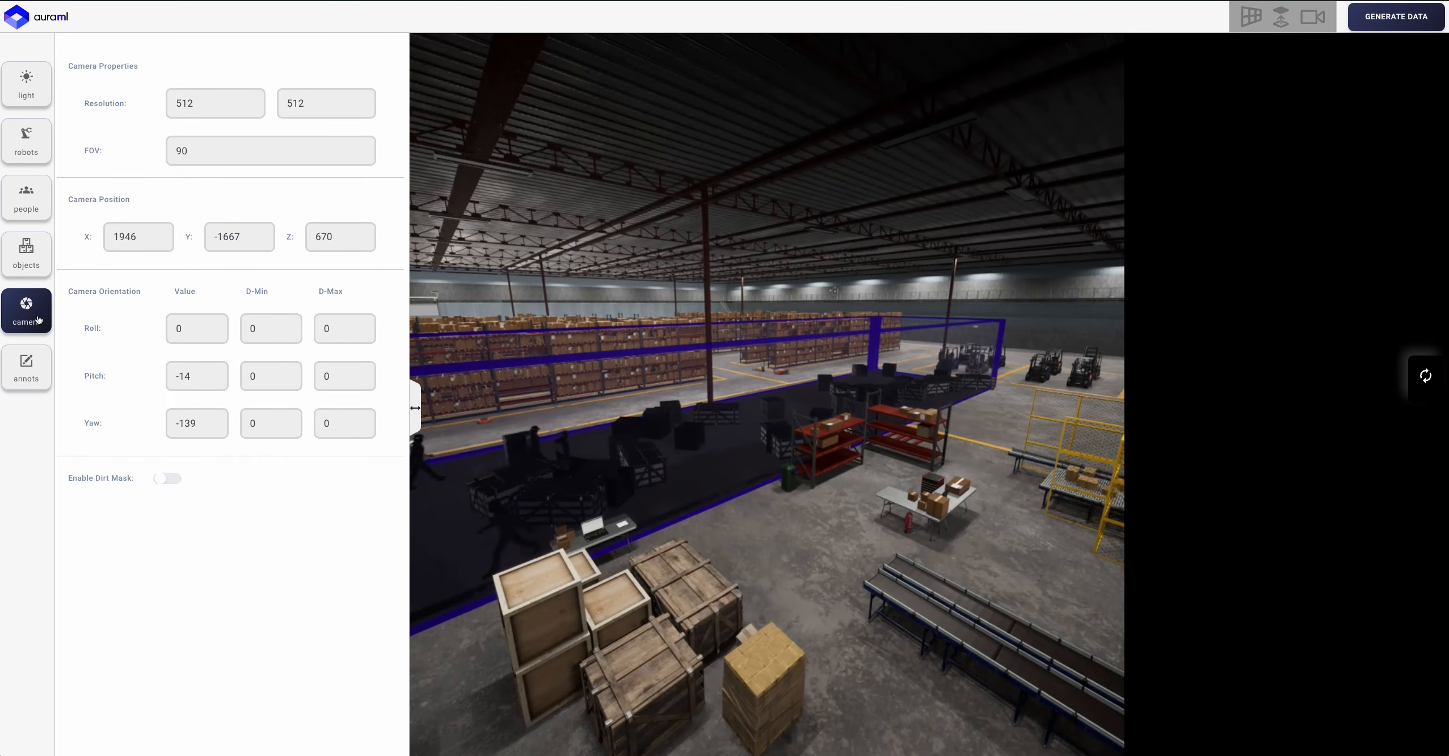
{"action": "left_click", "coordinate": [44, 320]}
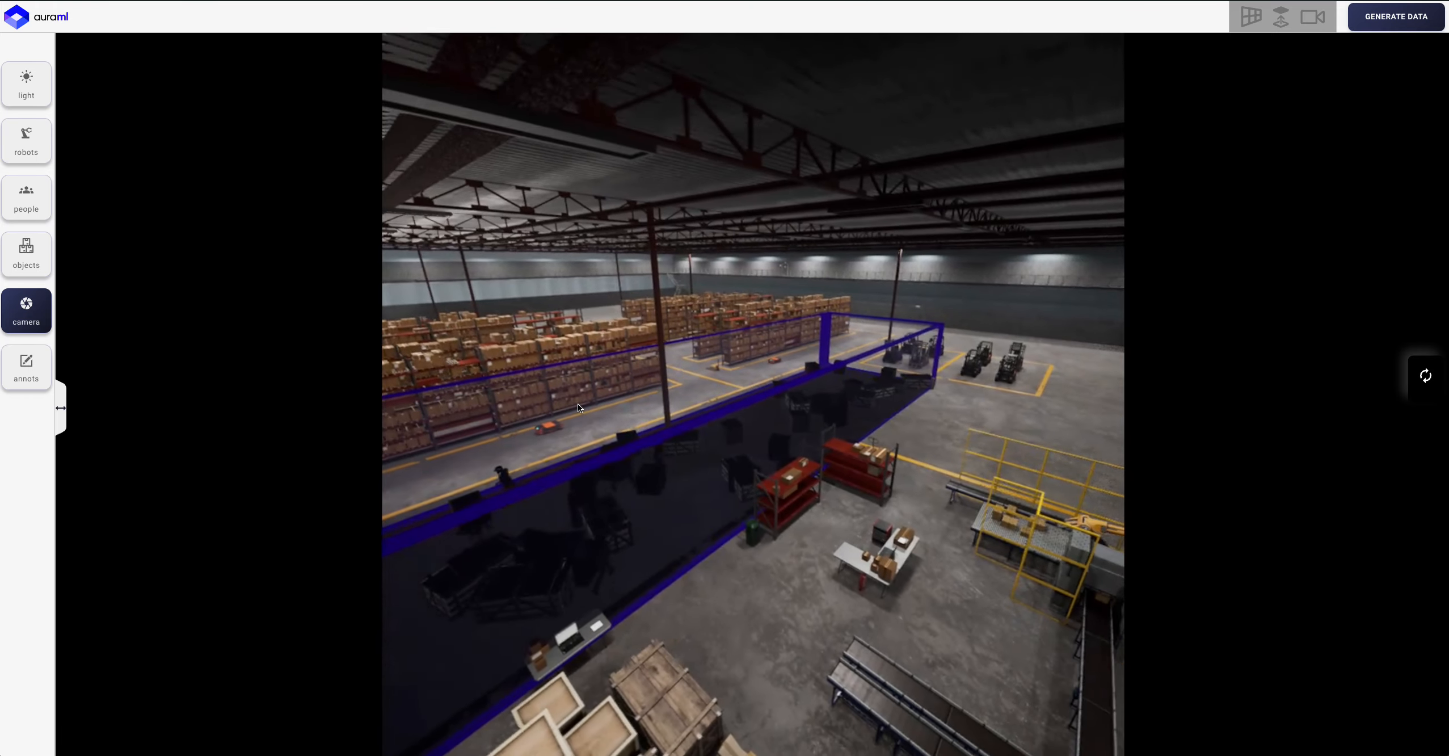
{"action": "left_click", "coordinate": [43, 306]}
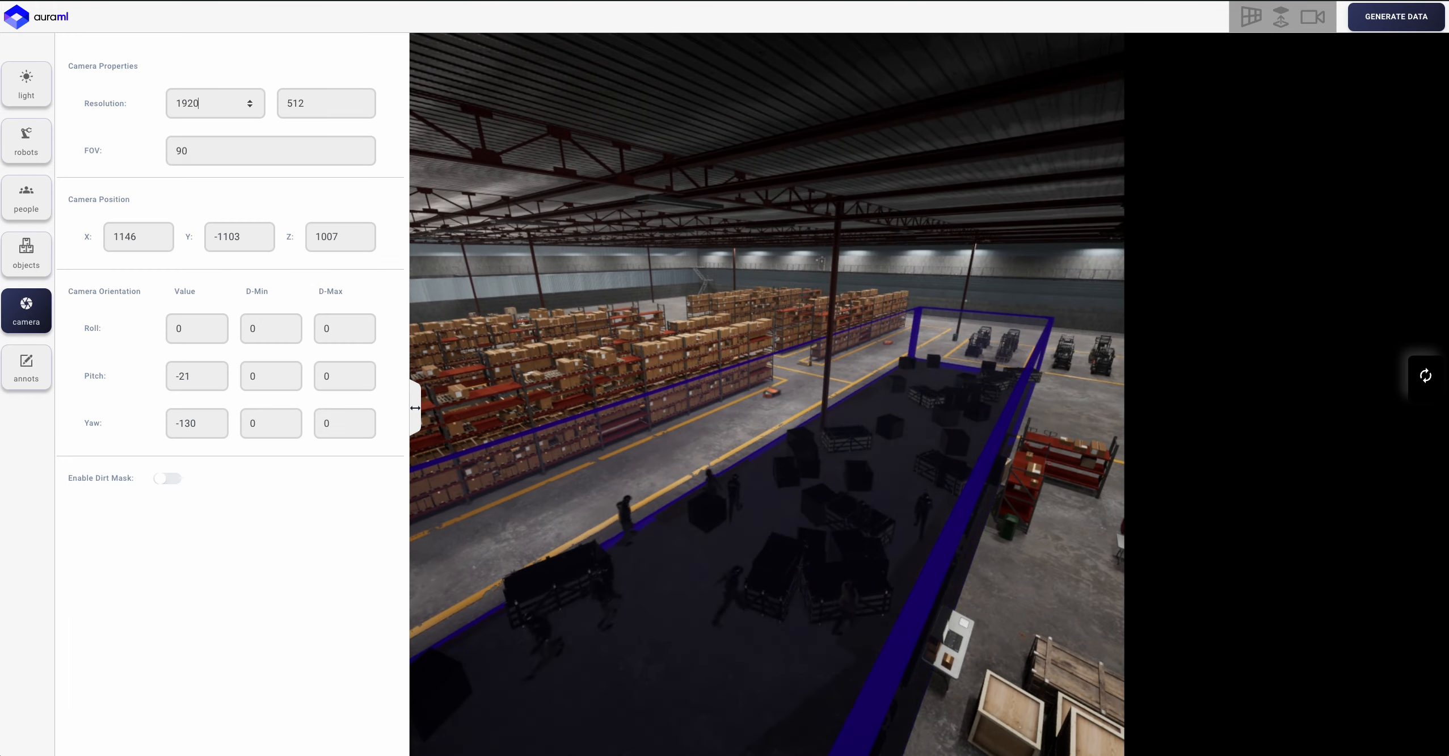
{"action": "key", "text": "Tab"}
{"action": "key", "text": "BackSpace"}
{"action": "key", "text": "BackSpace"}
{"action": "key", "text": "BackSpace"}
{"action": "type", "text": "1080"}
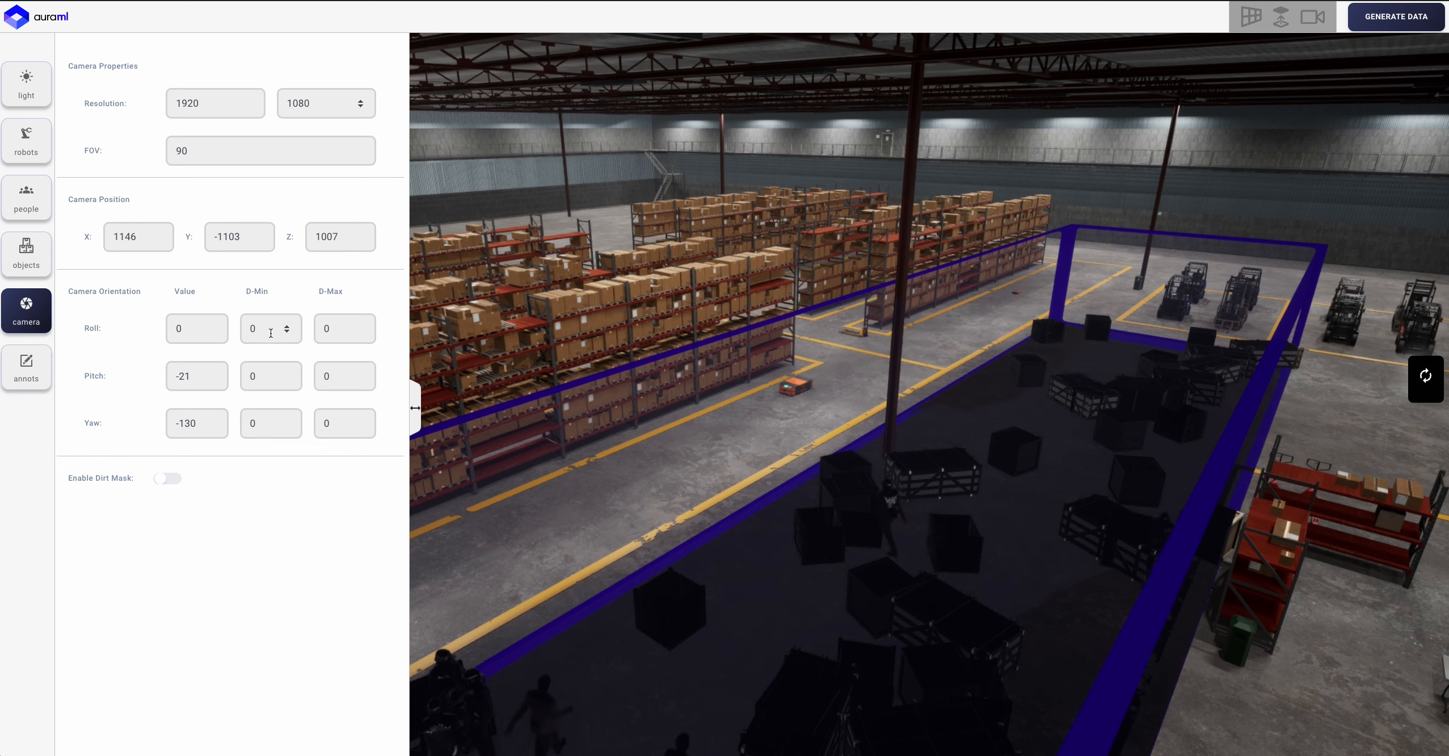
- Set the camera's D-Max to 5 for pitch and yaw and 0 for roll, and randomize the camera
{"action": "double_click", "coordinate": [336, 332]}
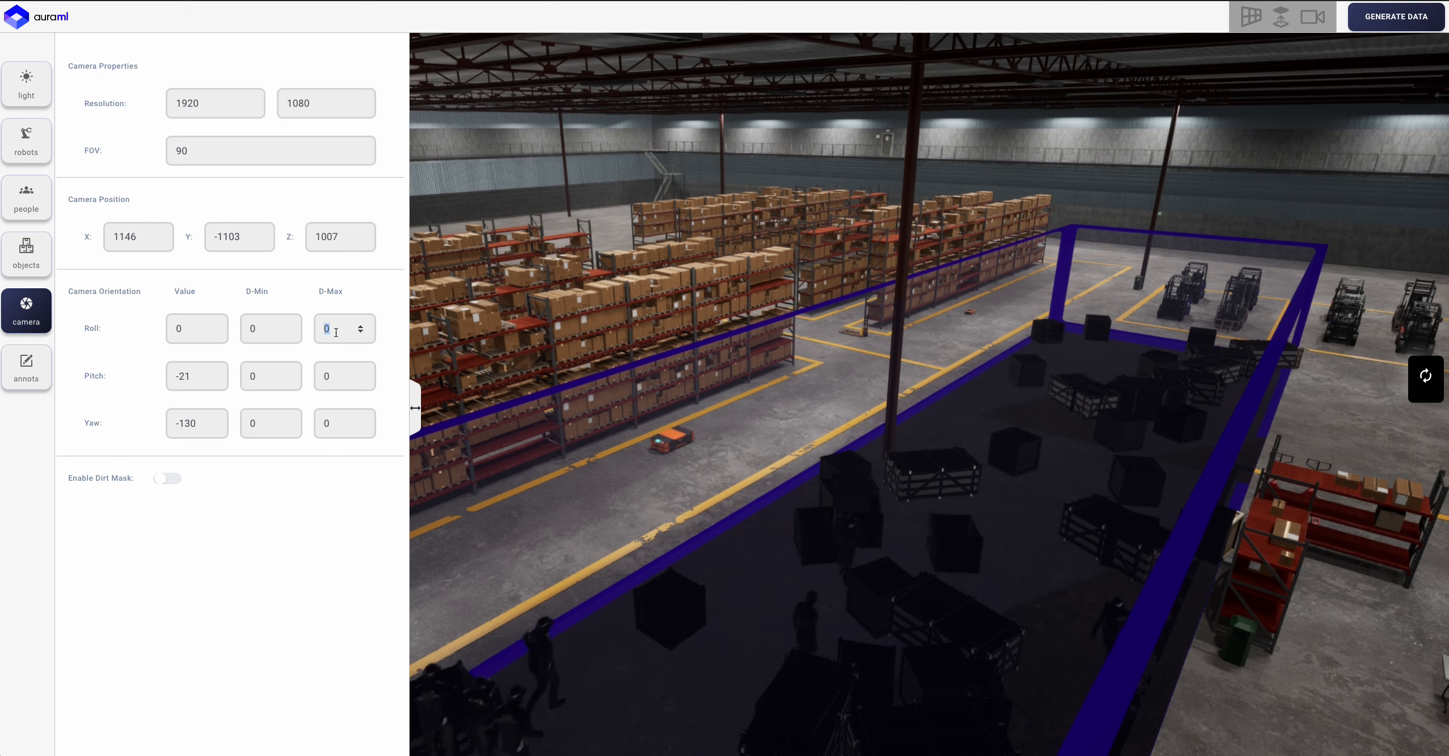
{"action": "type", "text": "5"}
{"action": "double_click", "coordinate": [339, 329]}
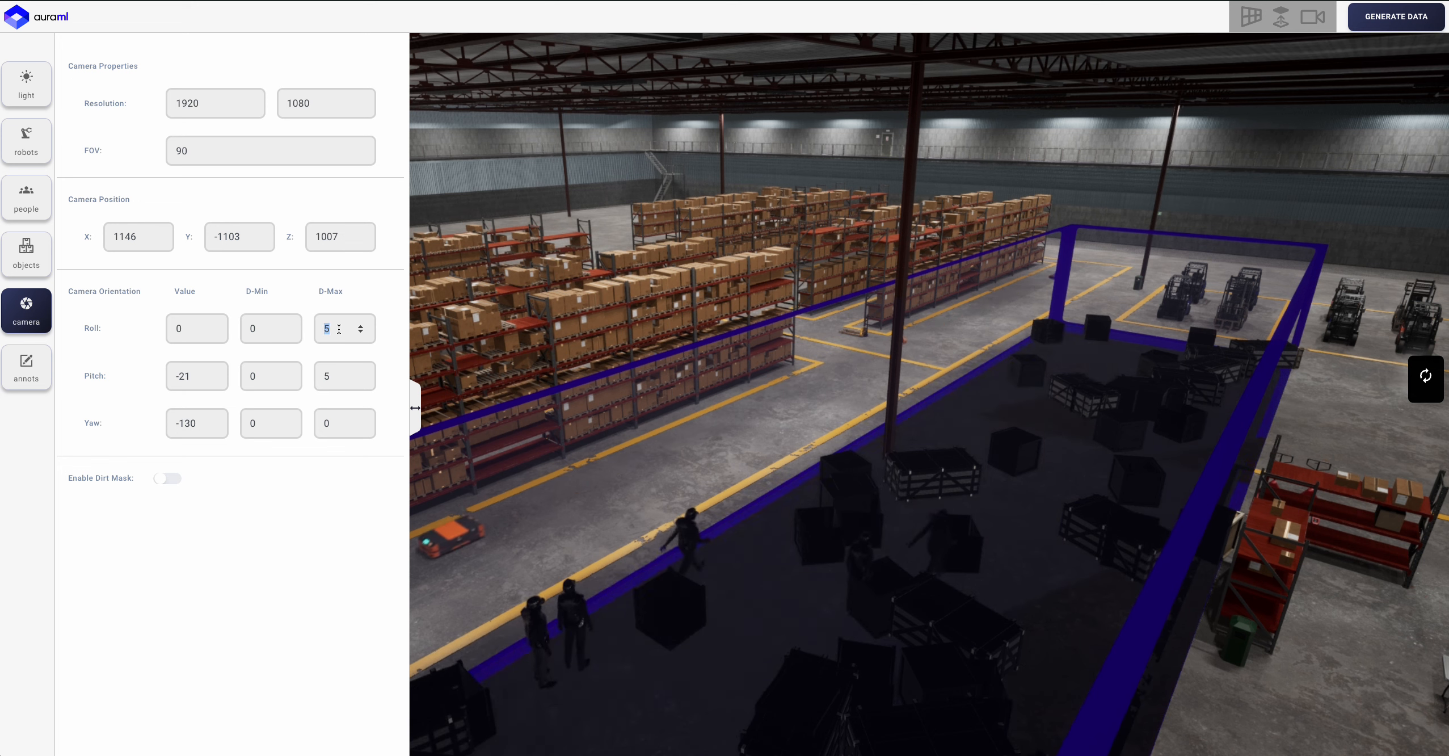
{"action": "double_click", "coordinate": [337, 423]}
{"action": "type", "text": "5"}
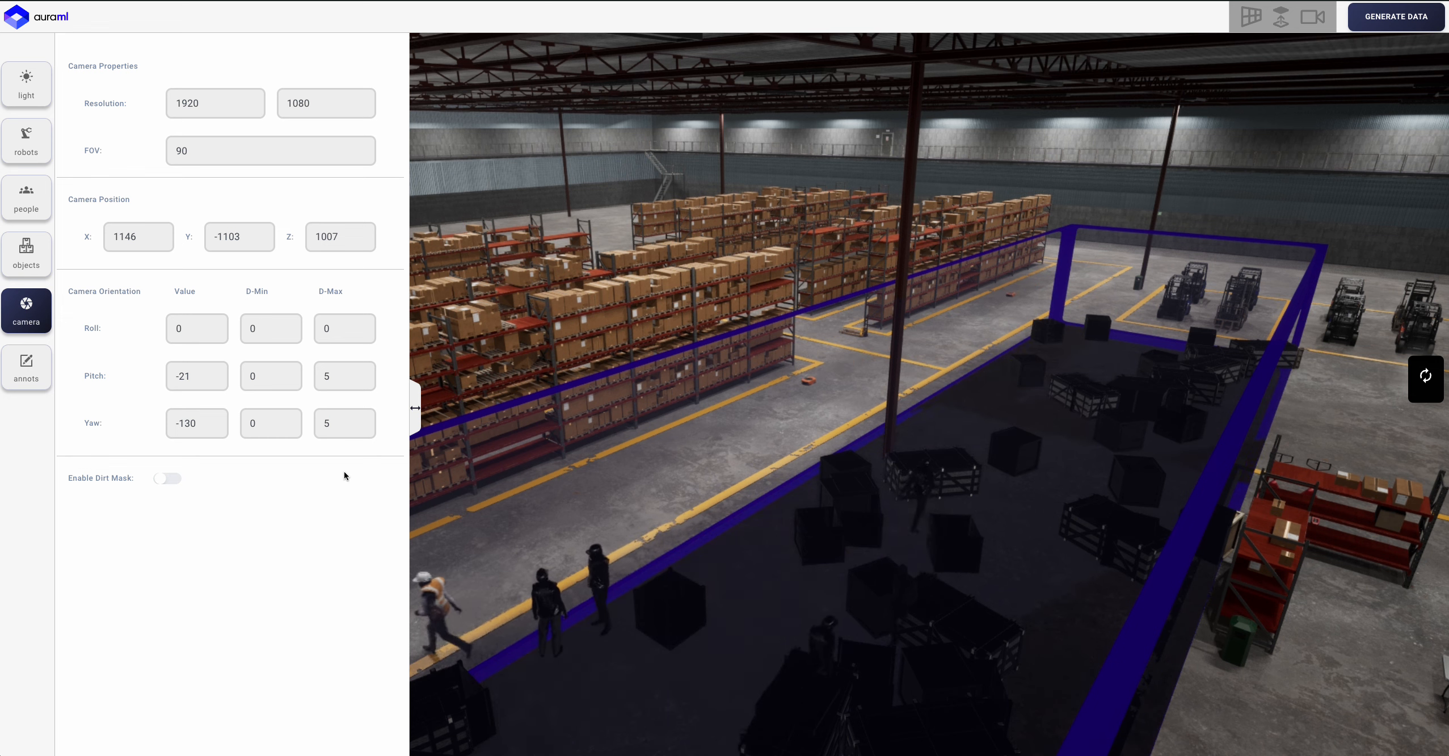
{"action": "left_click", "coordinate": [30, 307]}
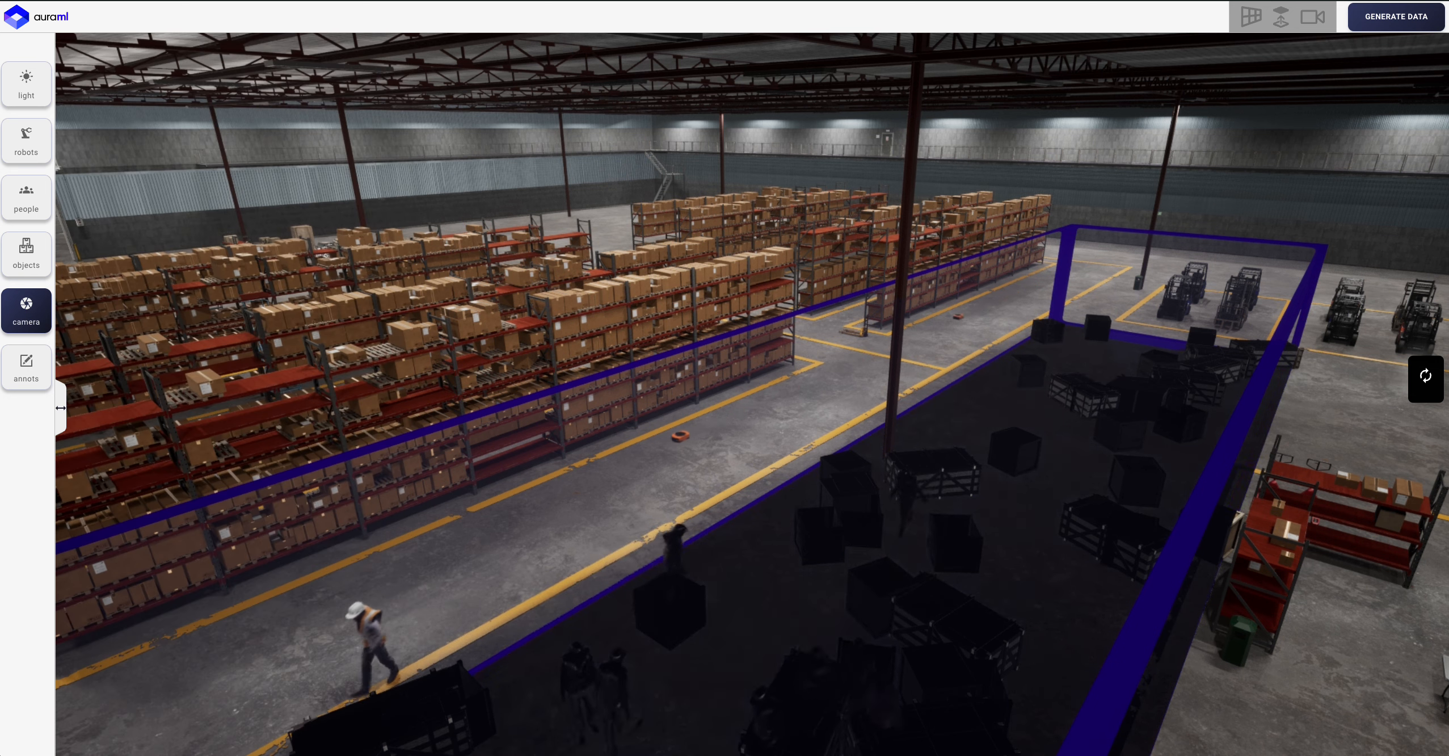
{"action": "left_click", "coordinate": [1427, 375]}
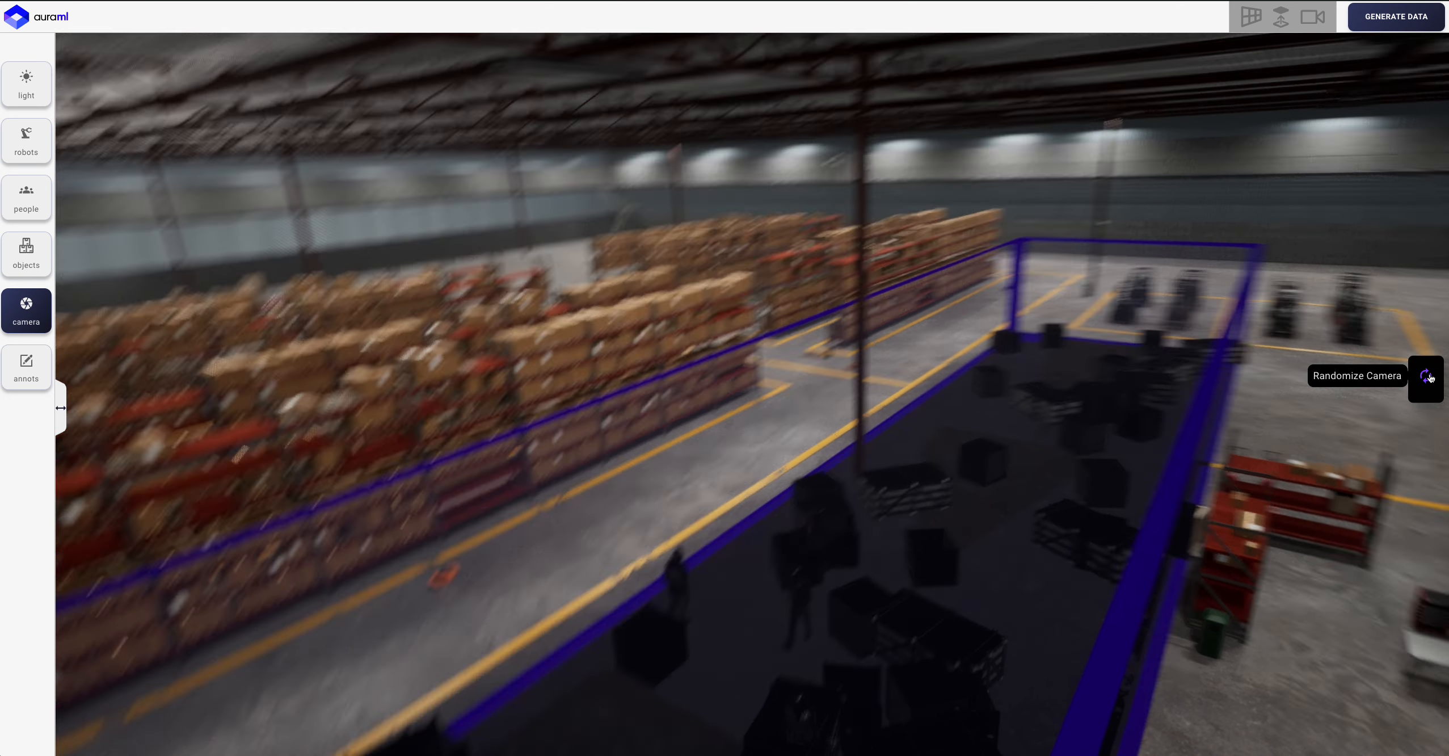
{"action": "left_click", "coordinate": [1429, 377]}
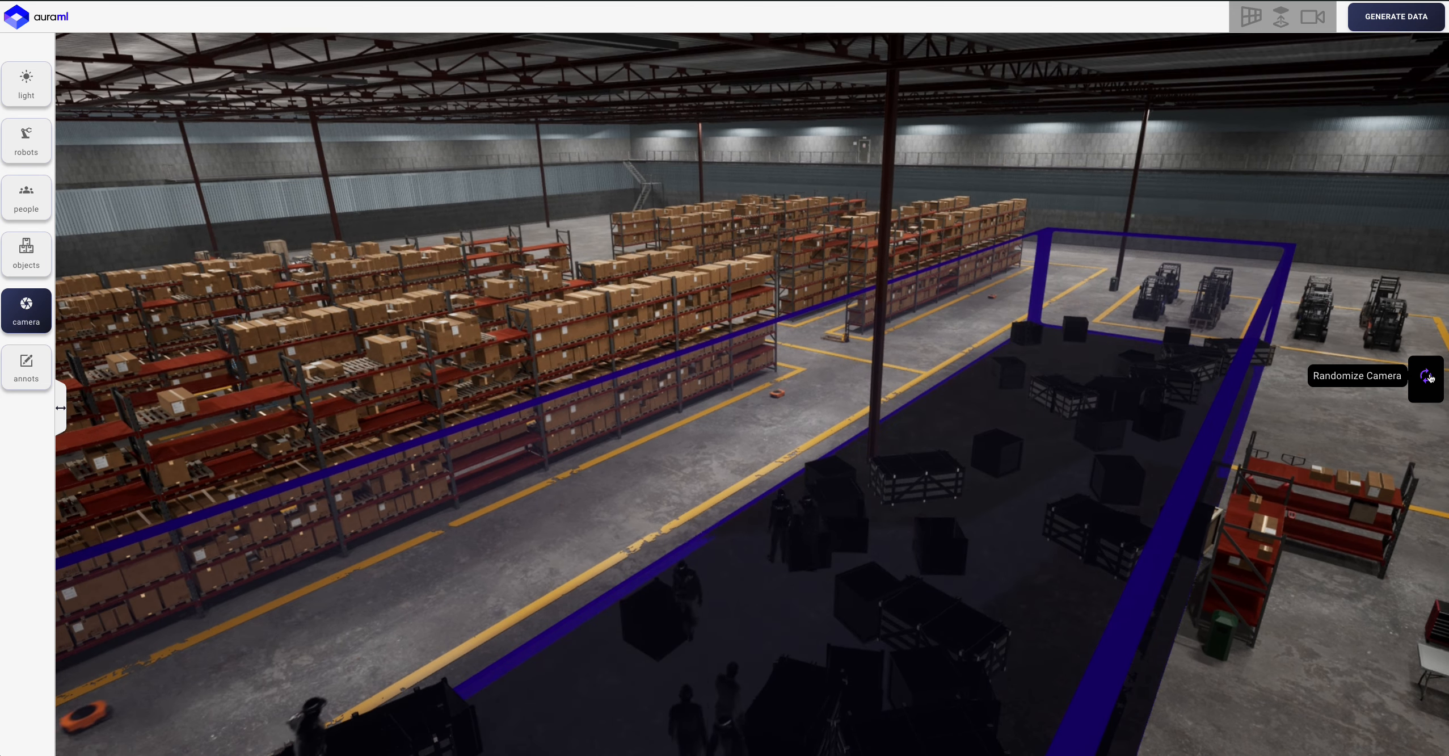
{"action": "left_click", "coordinate": [1428, 378]}
- Enable the dirt mask with White Dirt Mask-01, 02 and 05 at intensity 5 to 10, and randomize the camera
{"action": "left_click", "coordinate": [36, 323]}
{"action": "left_click", "coordinate": [173, 478]}
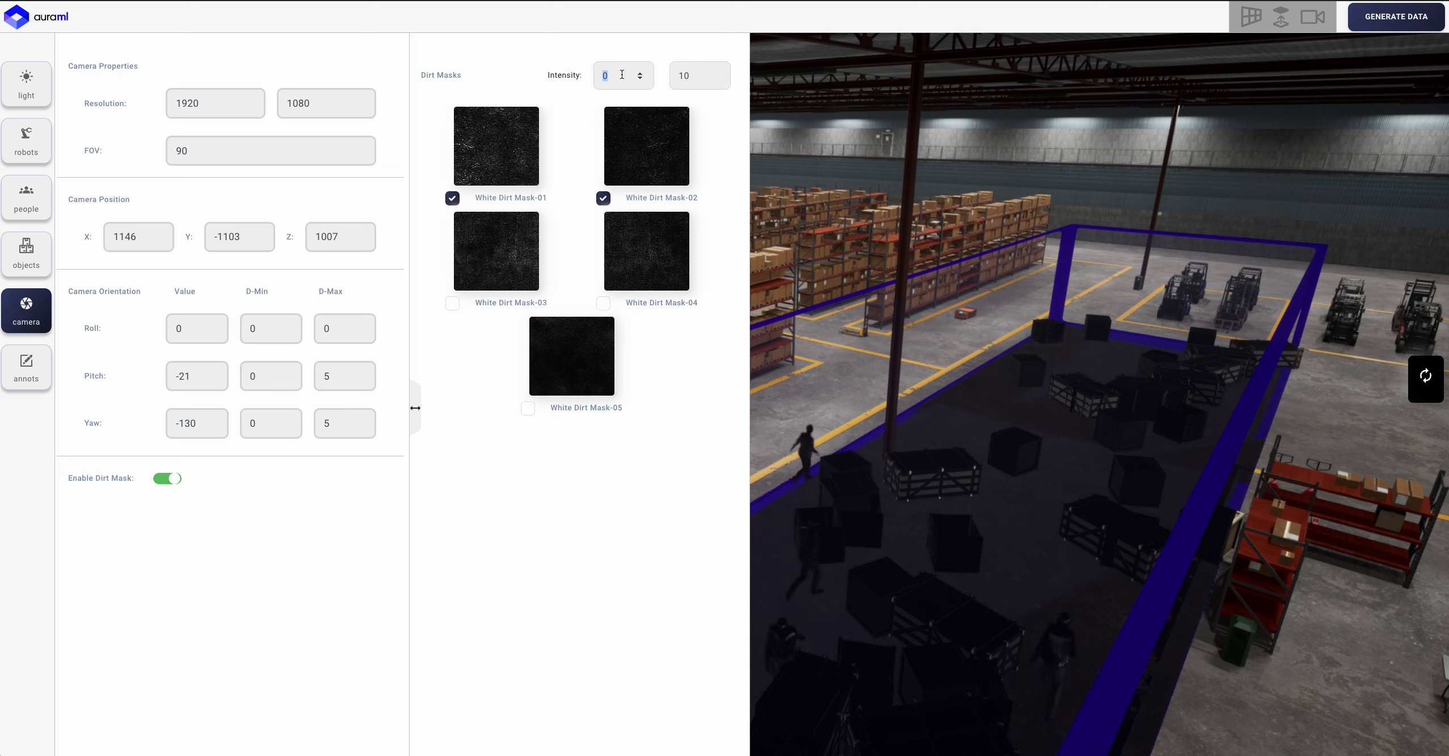
{"action": "type", "text": "5"}
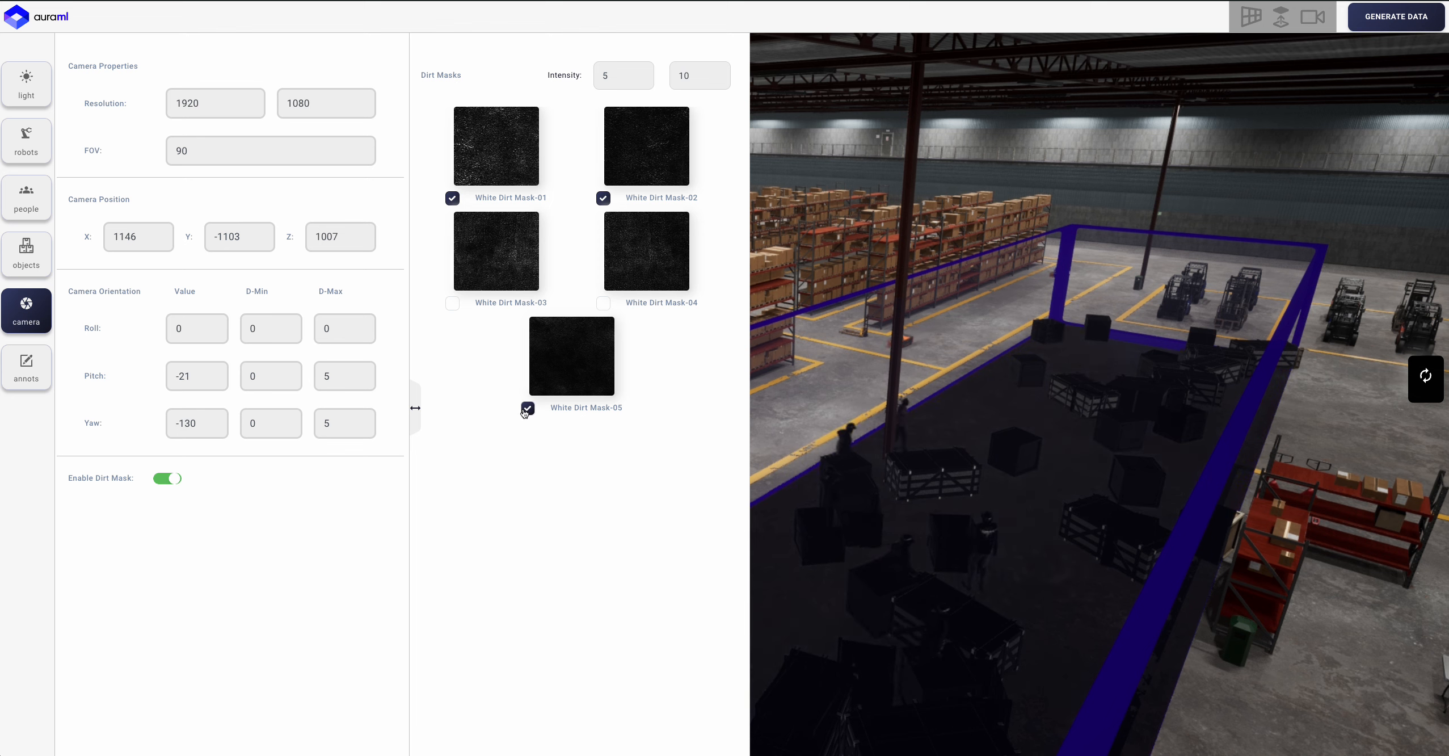
{"action": "left_click", "coordinate": [47, 308]}
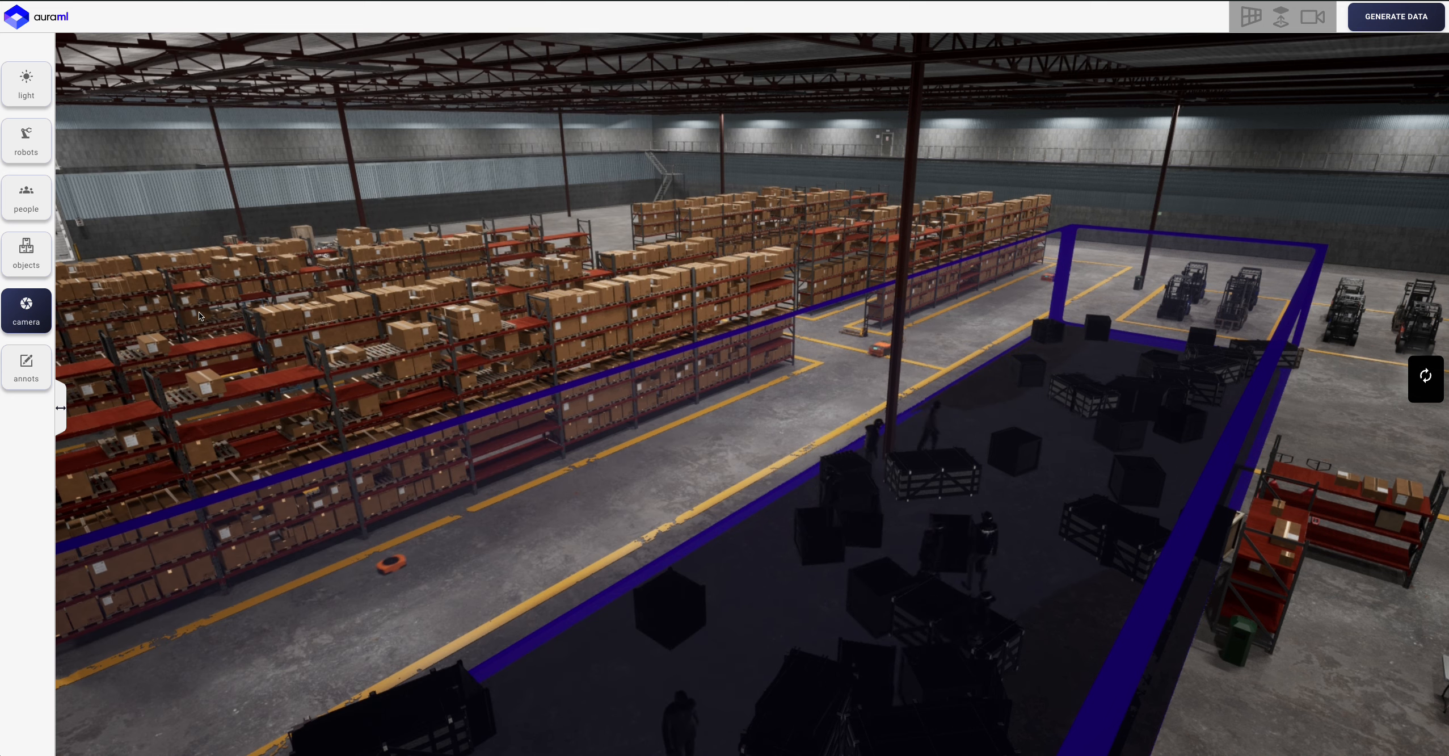
{"action": "left_click", "coordinate": [1425, 377]}
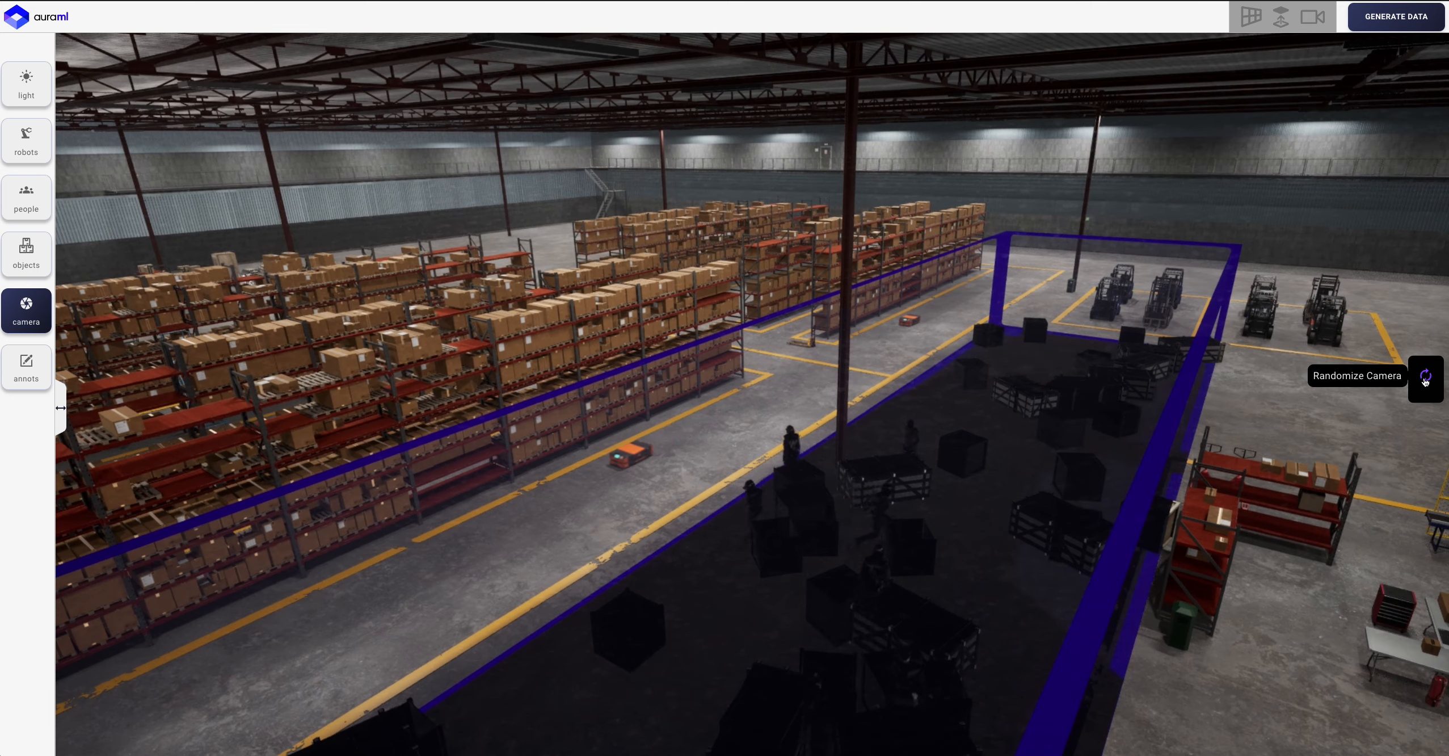
{"action": "left_click", "coordinate": [1425, 376]}
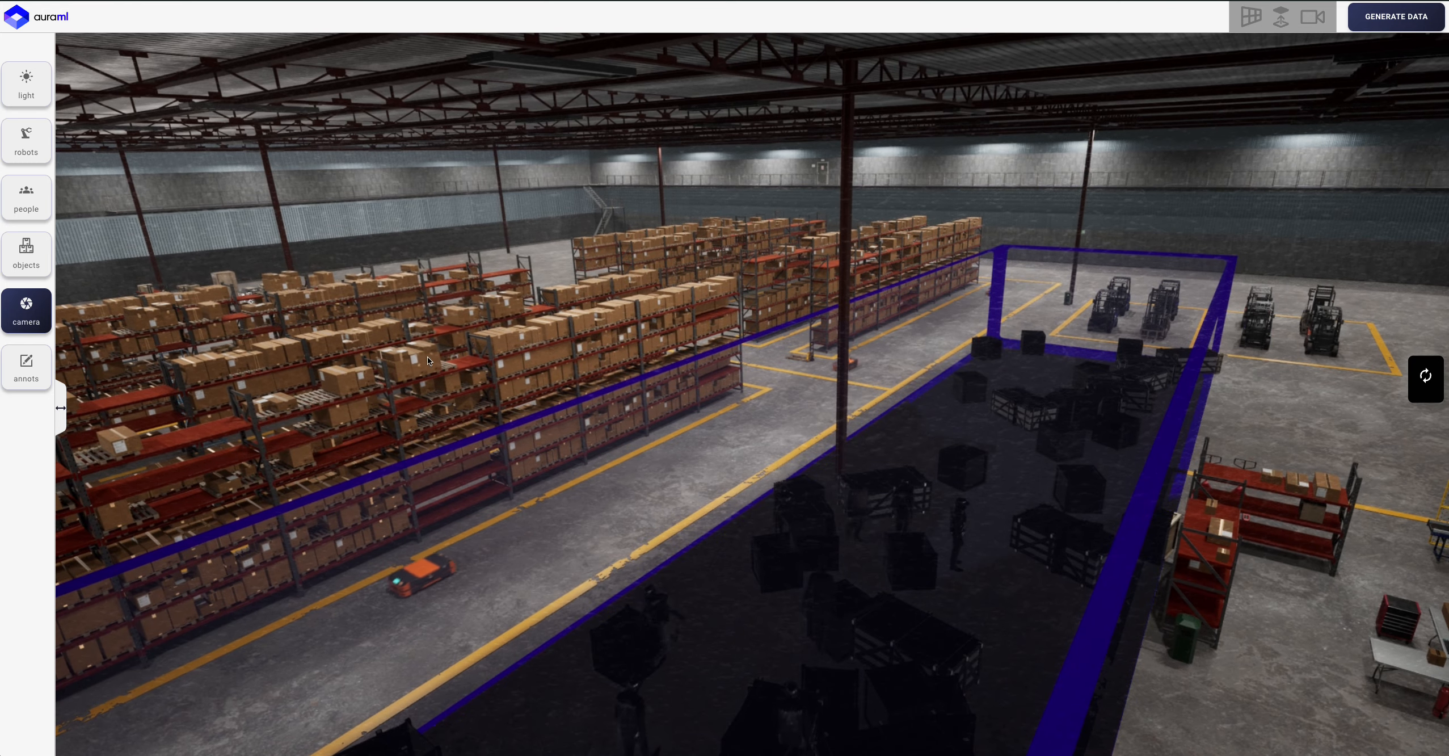
- Add White Dirt Mask-03, set the dirt intensity range to 10 to 30, and randomize the camera
{"action": "left_click", "coordinate": [30, 317]}
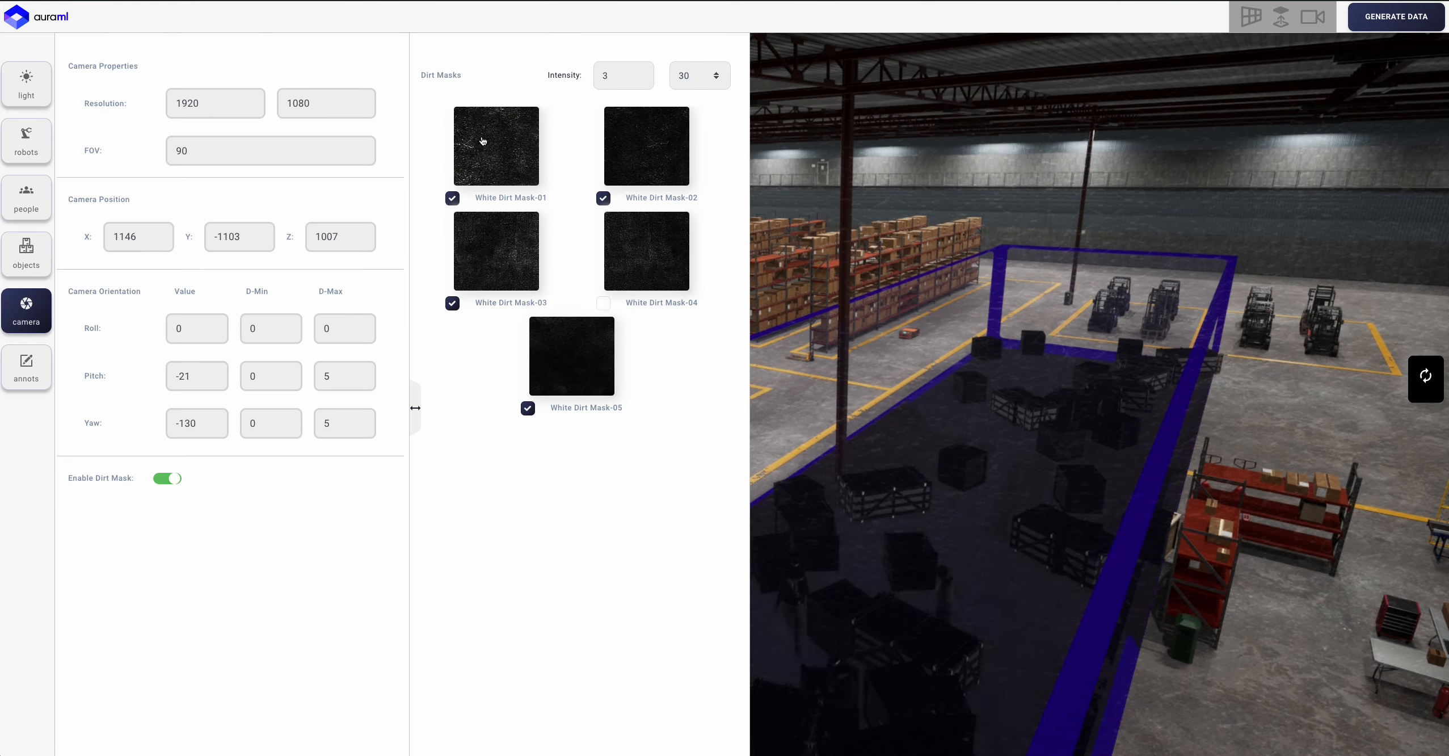
{"action": "type", "text": "10"}
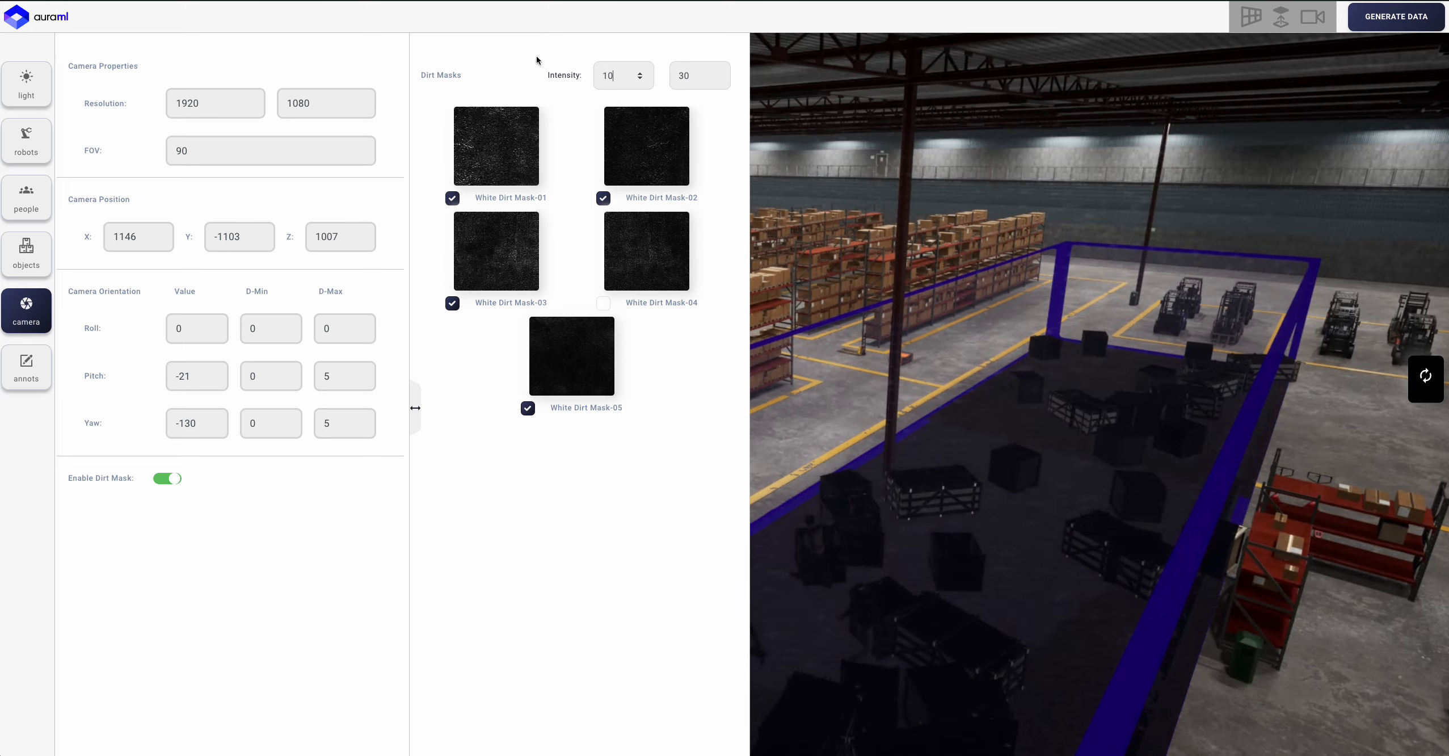
{"action": "left_click", "coordinate": [31, 313]}
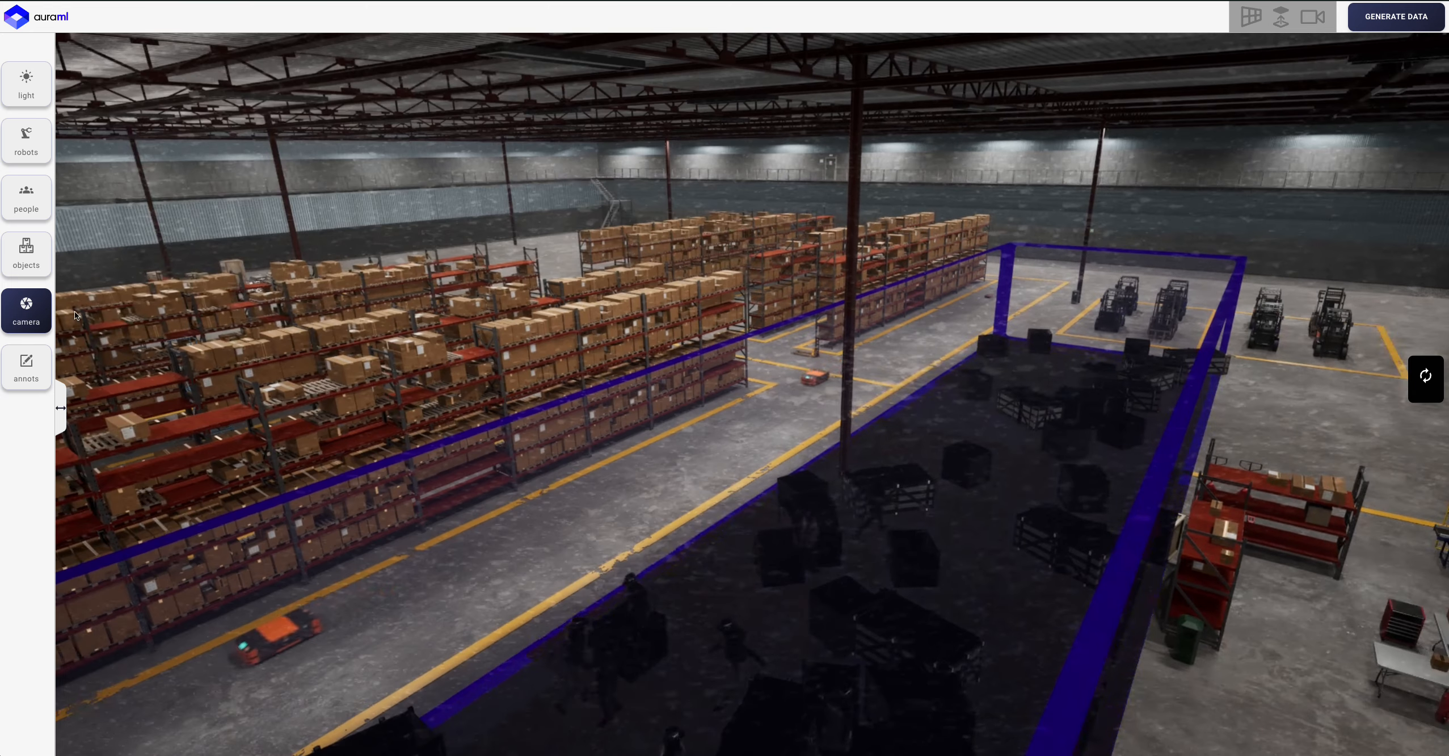
{"action": "left_click", "coordinate": [1425, 377]}
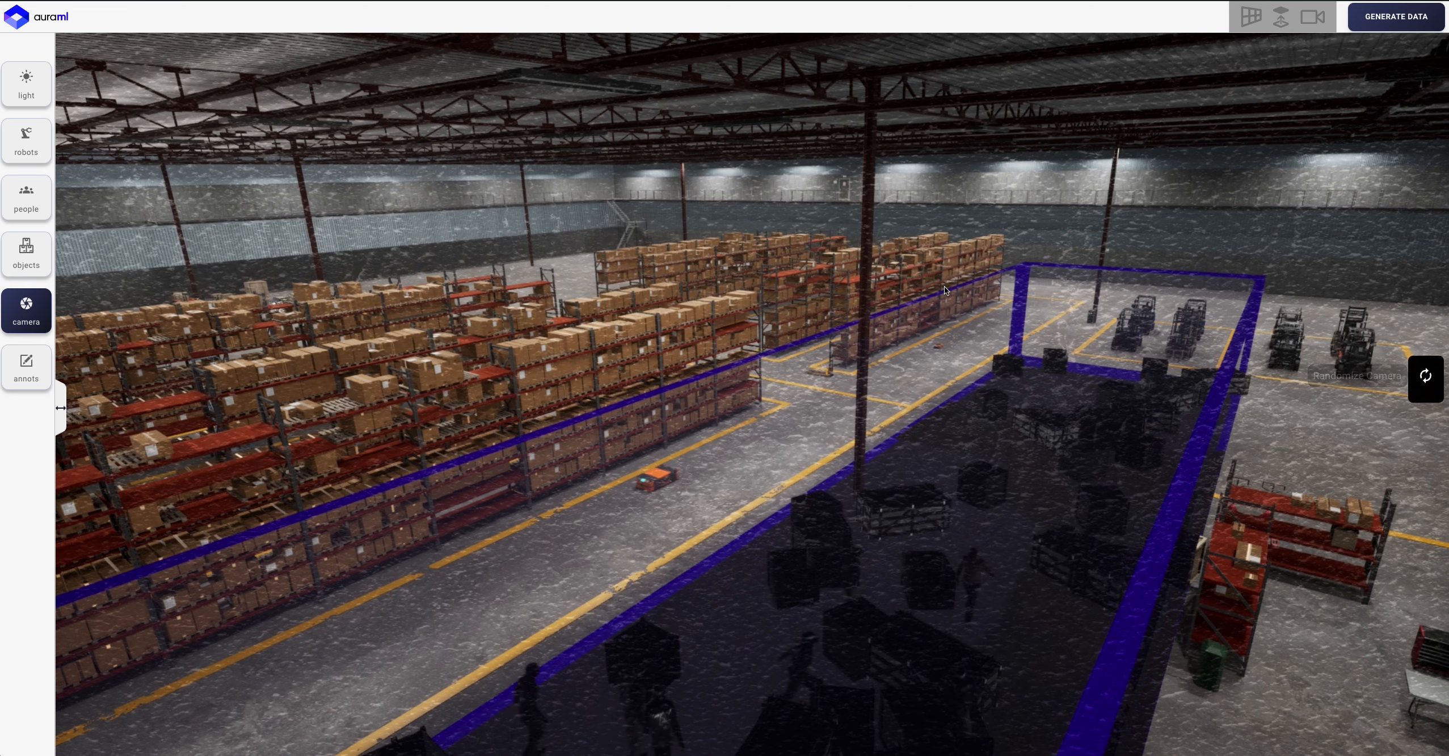
- Set the annotation format to COCO
{"action": "left_click", "coordinate": [26, 367]}
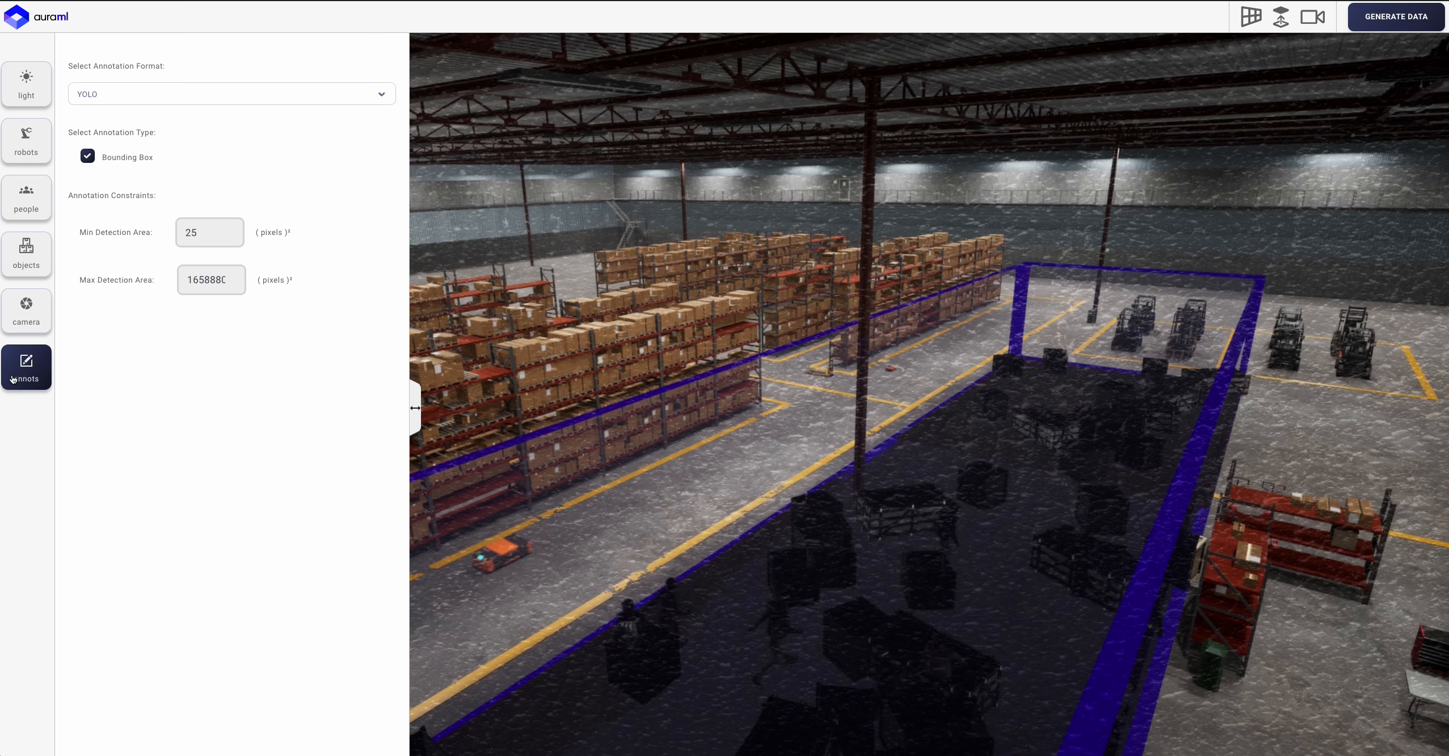
{"action": "left_click", "coordinate": [136, 96]}
{"action": "left_click", "coordinate": [118, 151]}
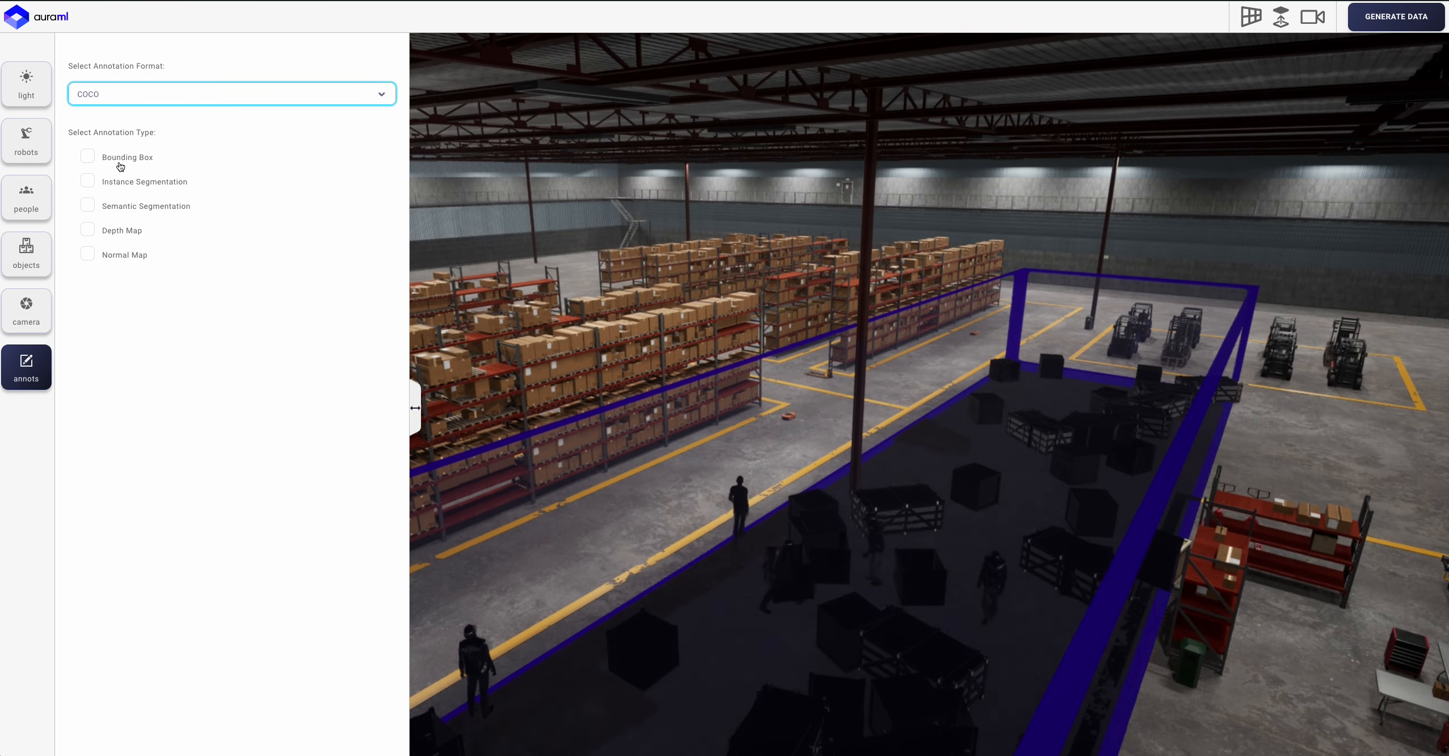
- Enable the Bounding Box, Instance Segmentation, Semantic Segmentation, Depth Map and Normal Map annotation types
{"action": "left_click", "coordinate": [119, 162]}
{"action": "left_click", "coordinate": [119, 182]}
{"action": "left_click", "coordinate": [120, 206]}
{"action": "left_click", "coordinate": [120, 231]}
{"action": "left_click", "coordinate": [123, 255]}
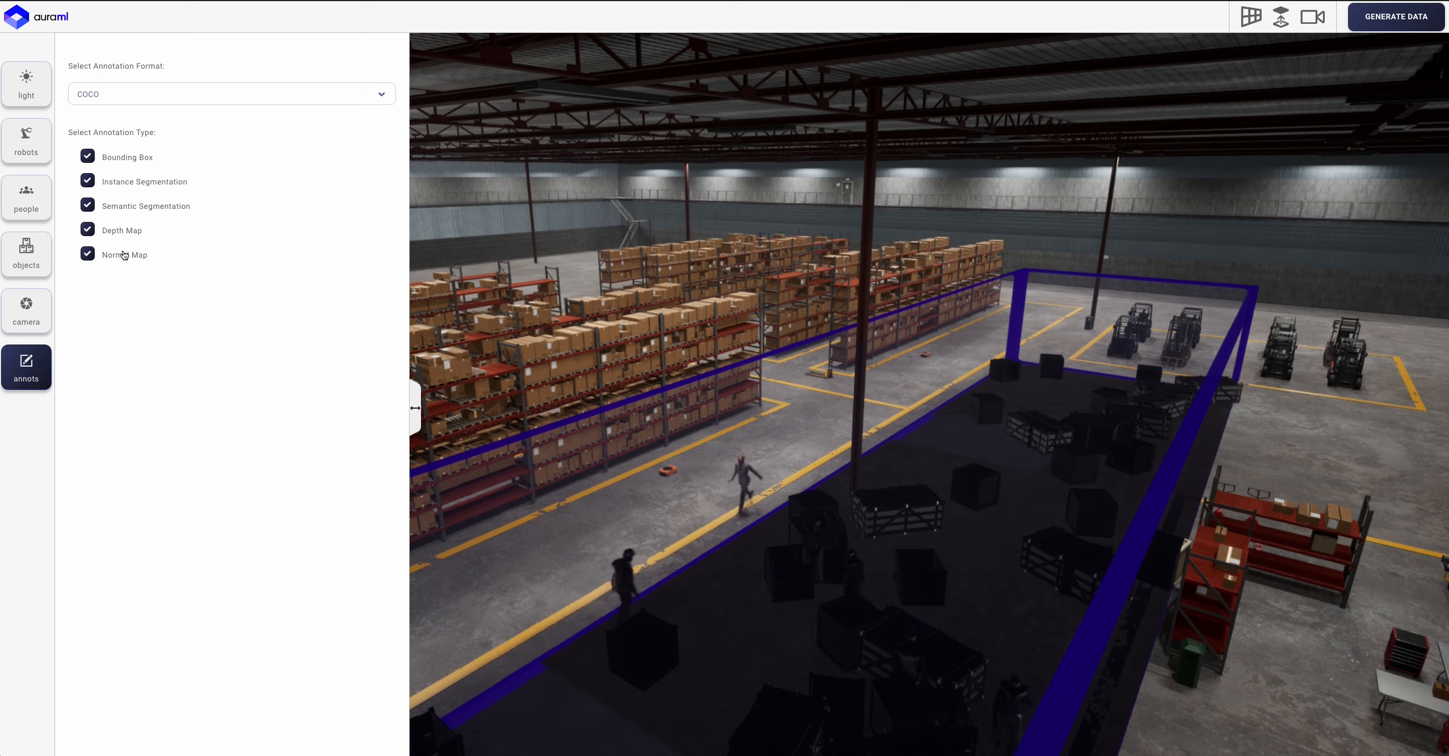
- Request data generation for 100 images with path tracing enabled
{"action": "left_click_drag", "start_coordinate": [853, 264], "coordinate": [853, 263]}
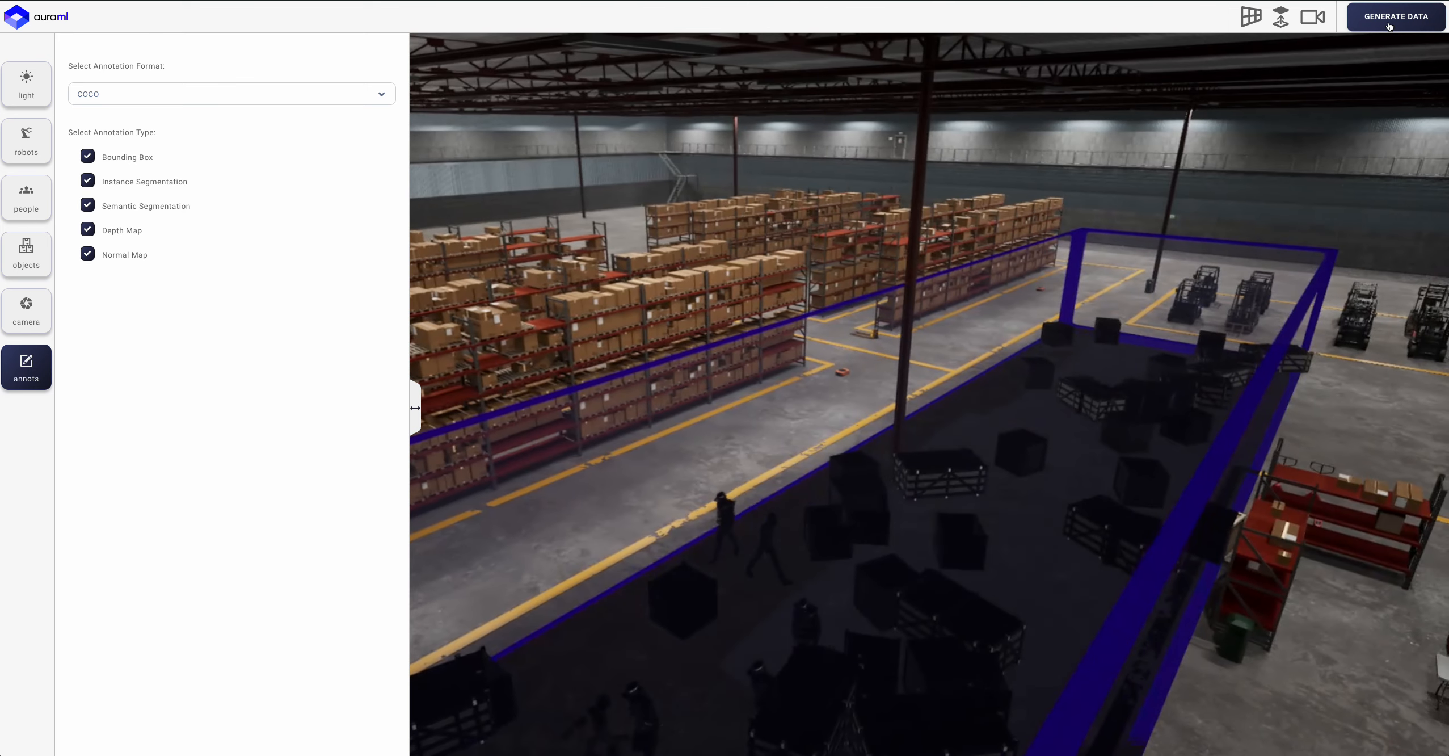
{"action": "left_click", "coordinate": [1387, 17]}
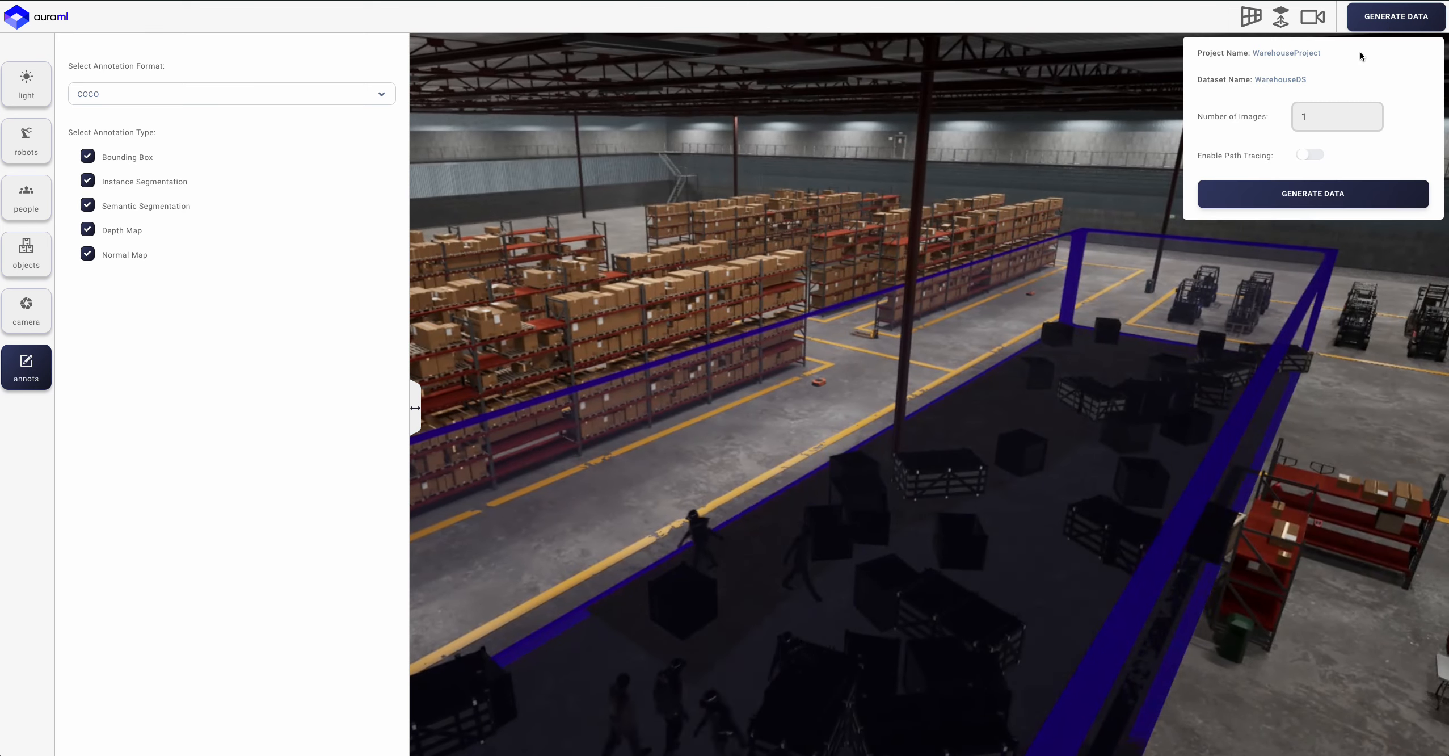
{"action": "left_click", "coordinate": [1321, 120]}
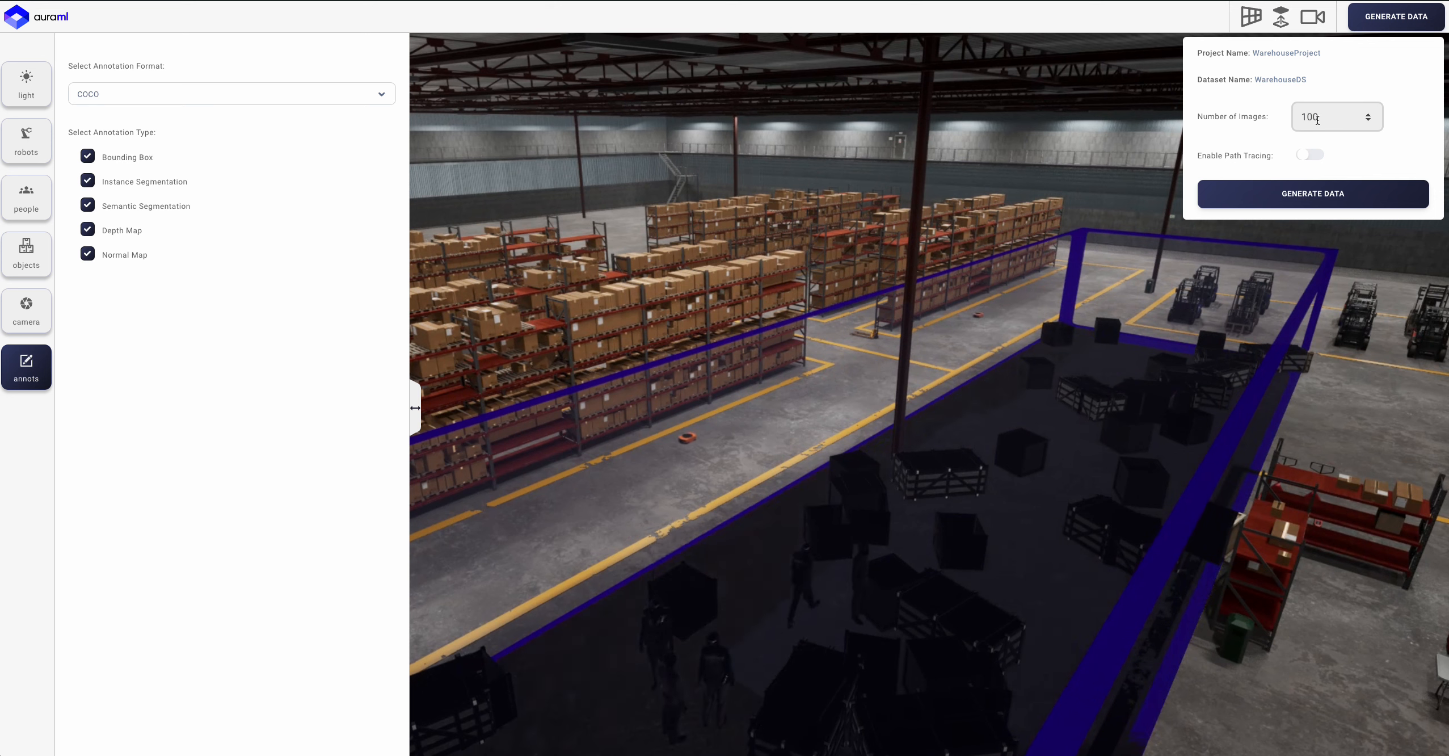
{"action": "left_click", "coordinate": [1304, 154]}
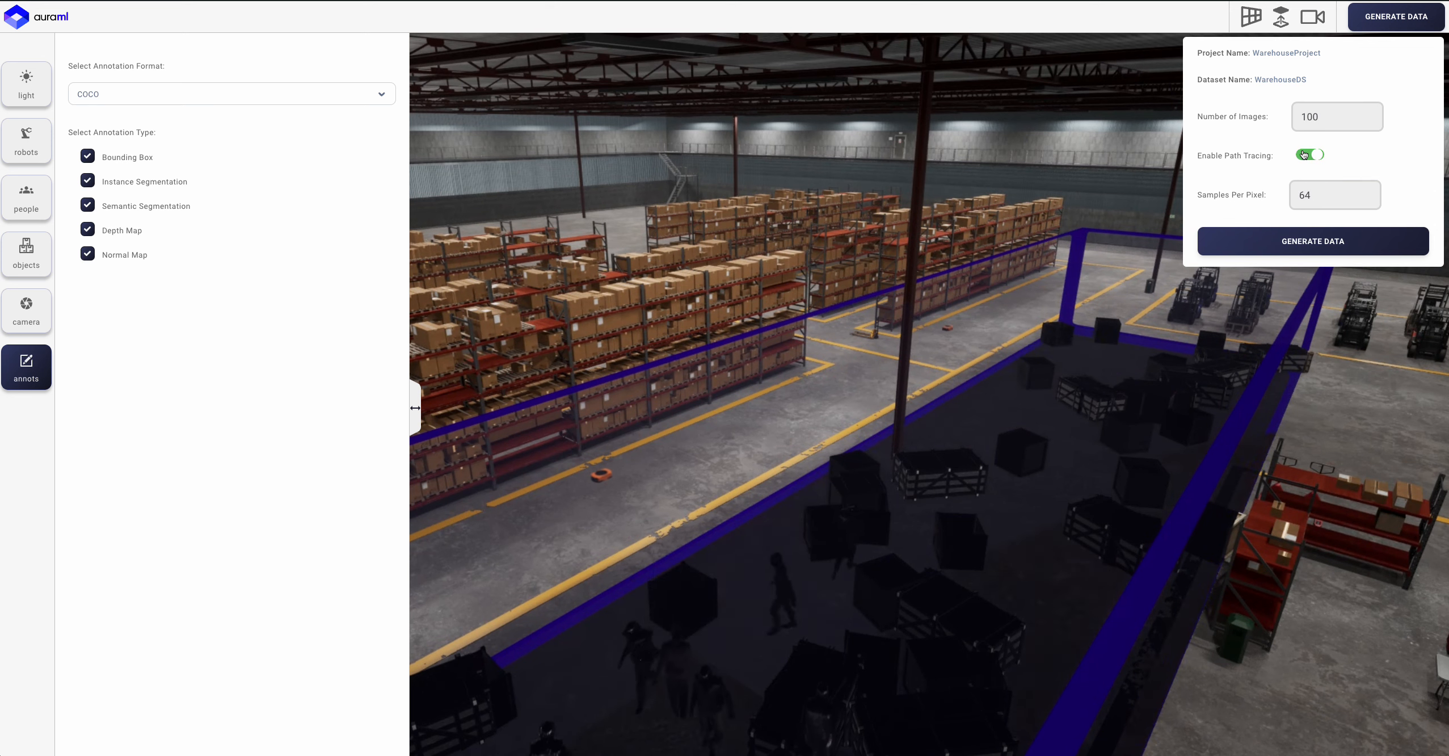
{"action": "left_click", "coordinate": [1273, 249]}
{"action": "left_click", "coordinate": [714, 465]}
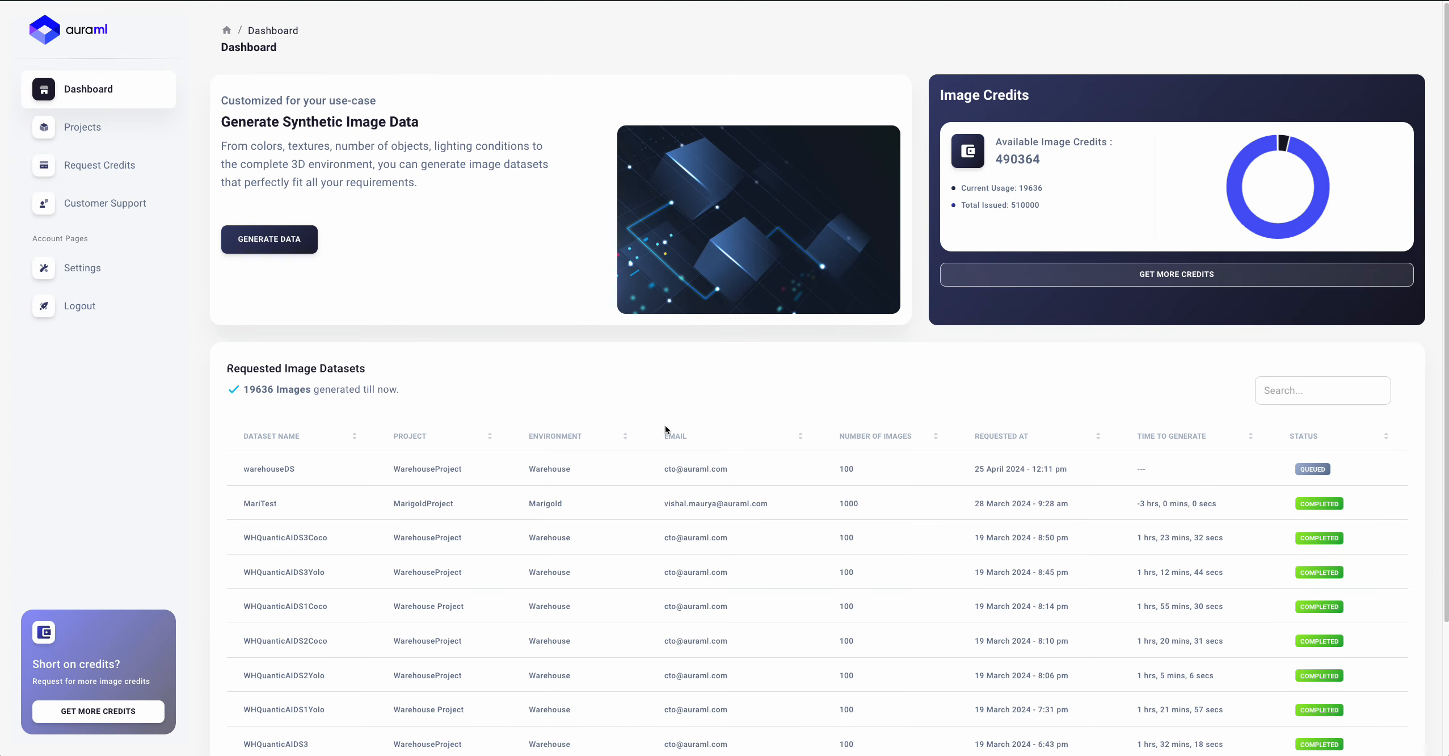
- Open the completed WHQuanticAIDS3Coco dataset and browse its first few rgb images at full size
{"action": "scroll", "coordinate": [668, 428], "scroll_direction": "down", "scroll_amount": 1}
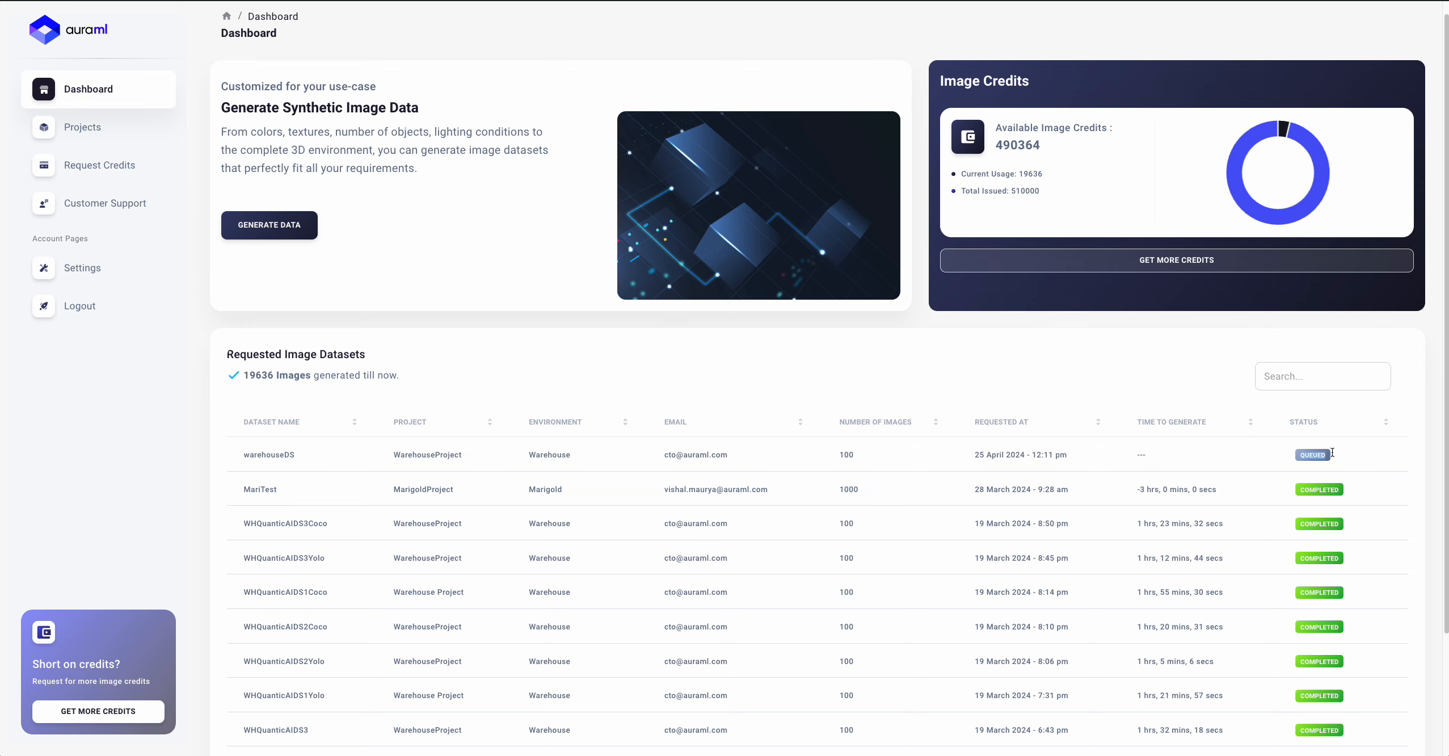
{"action": "left_click", "coordinate": [280, 524]}
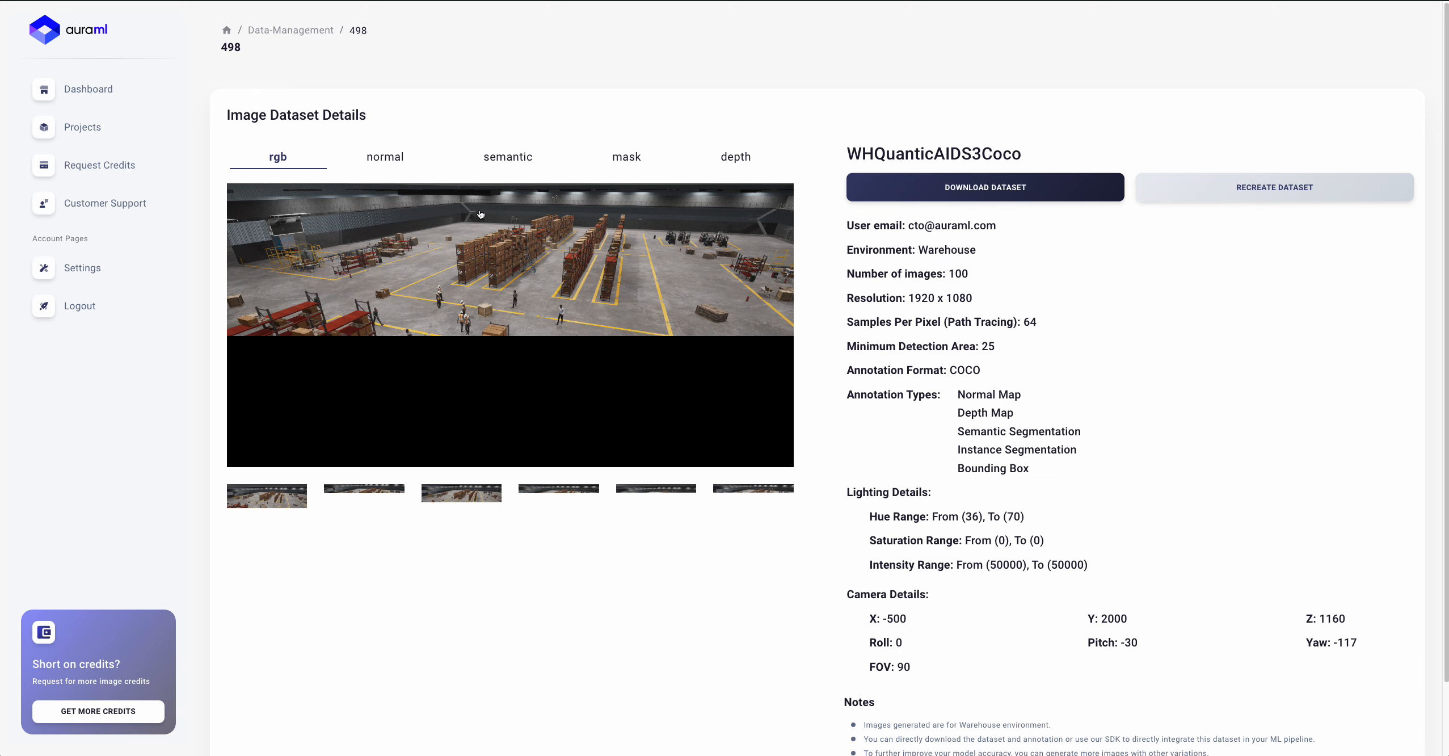
{"action": "left_click", "coordinate": [454, 283]}
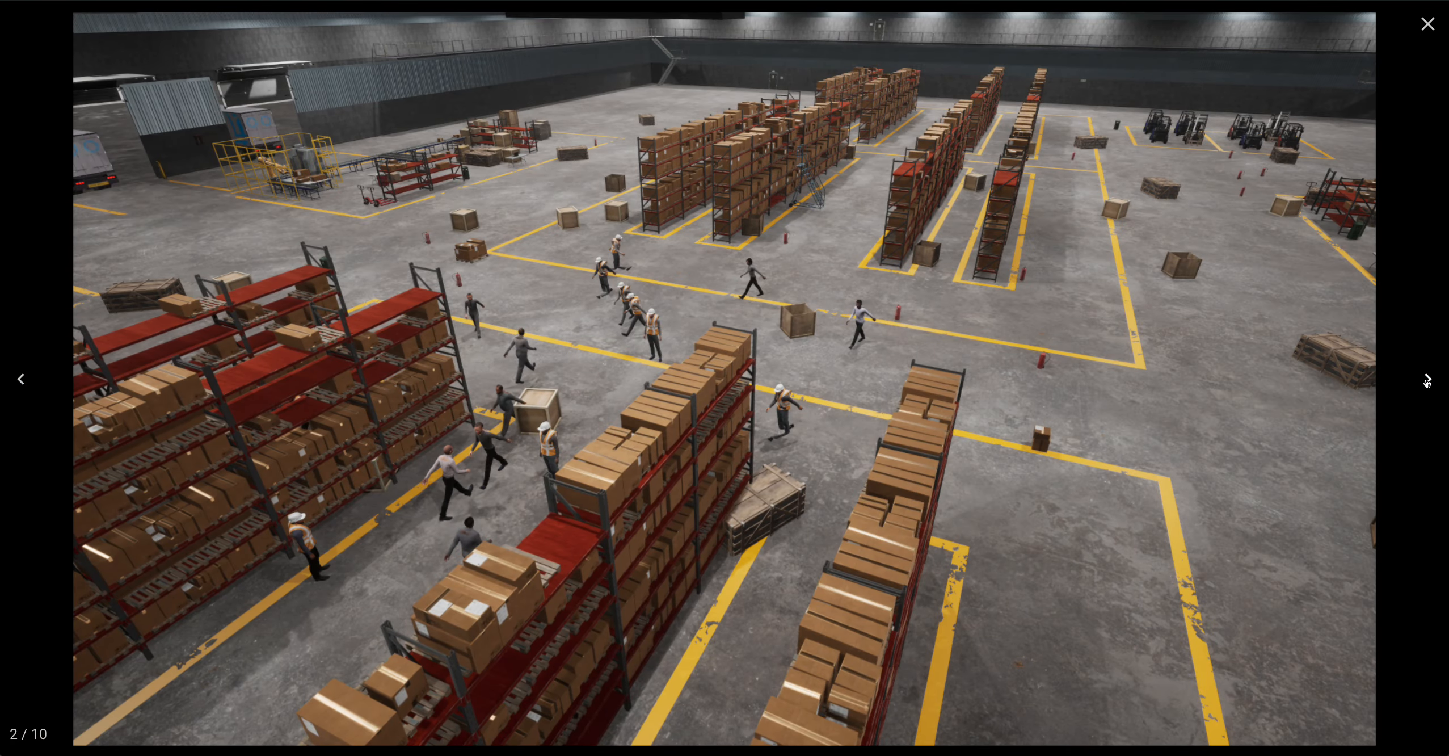
{"action": "left_click", "coordinate": [1426, 380]}
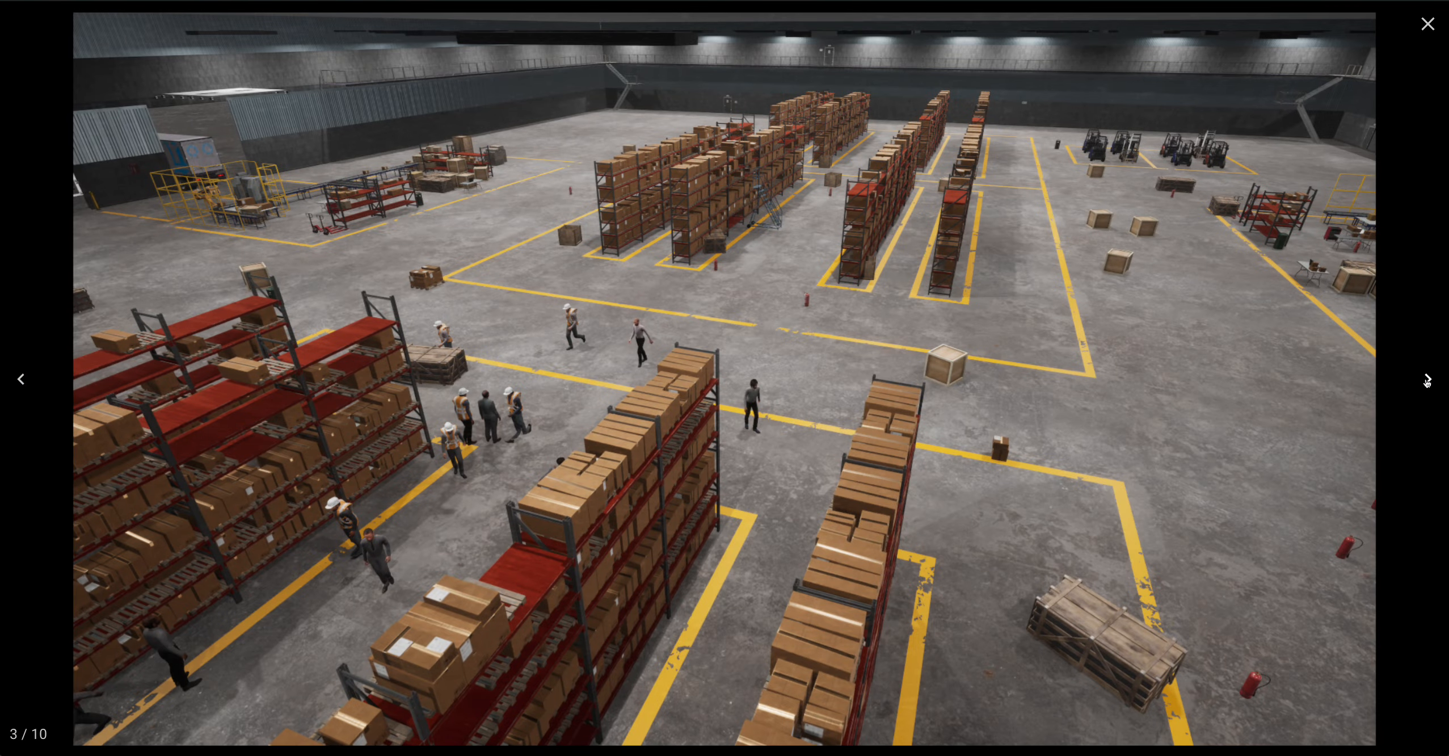
{"action": "left_click", "coordinate": [1426, 377]}
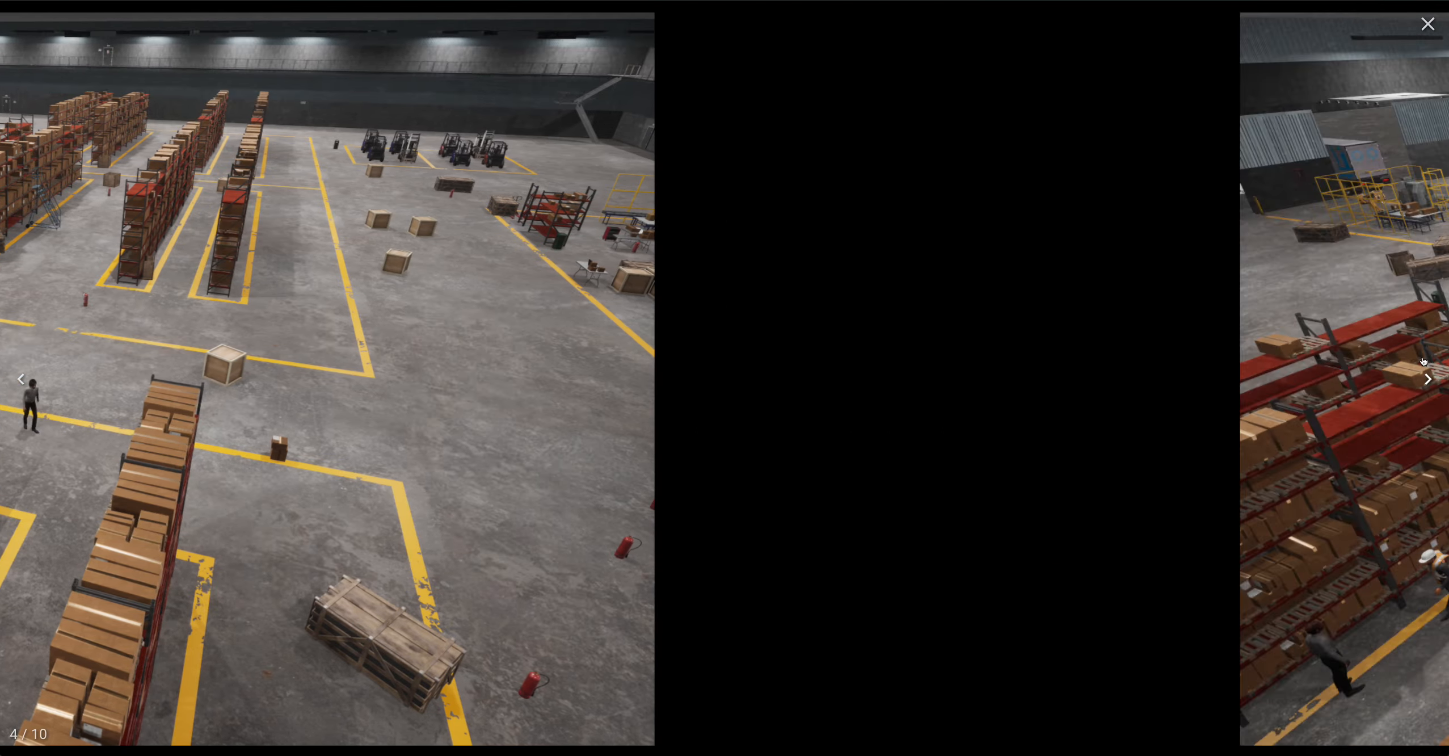
{"action": "left_click", "coordinate": [1427, 24]}
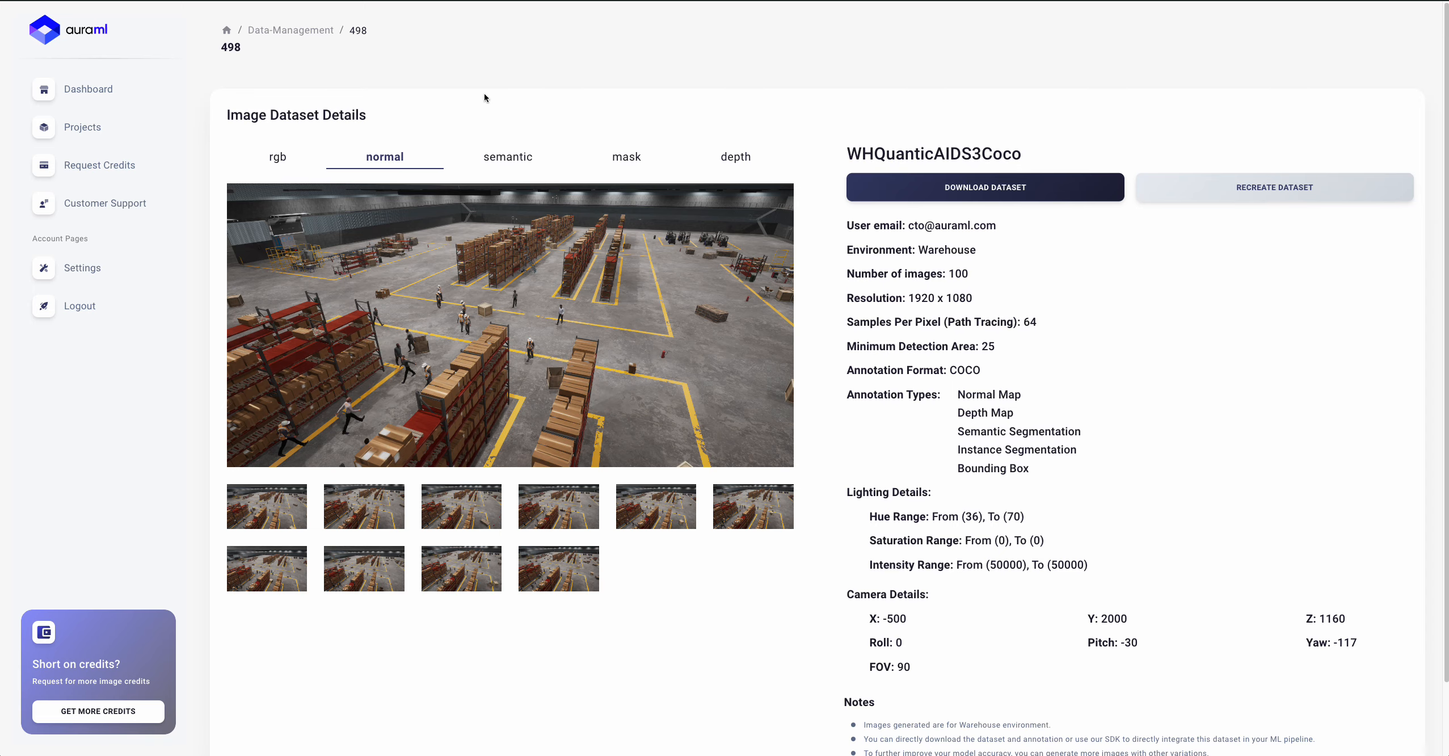
- Browse the first few normal map images of the dataset at full size
{"action": "left_click", "coordinate": [390, 263]}
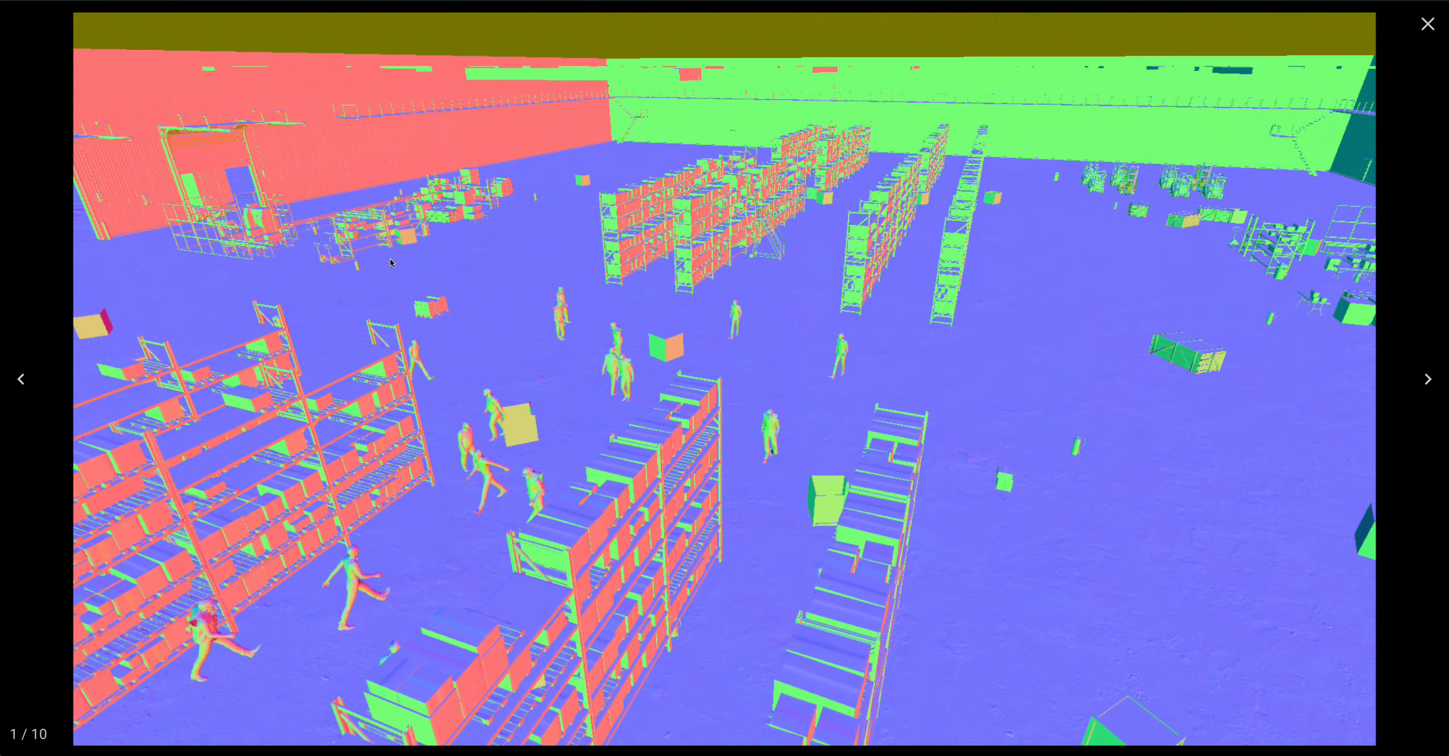
{"action": "left_click", "coordinate": [1435, 379]}
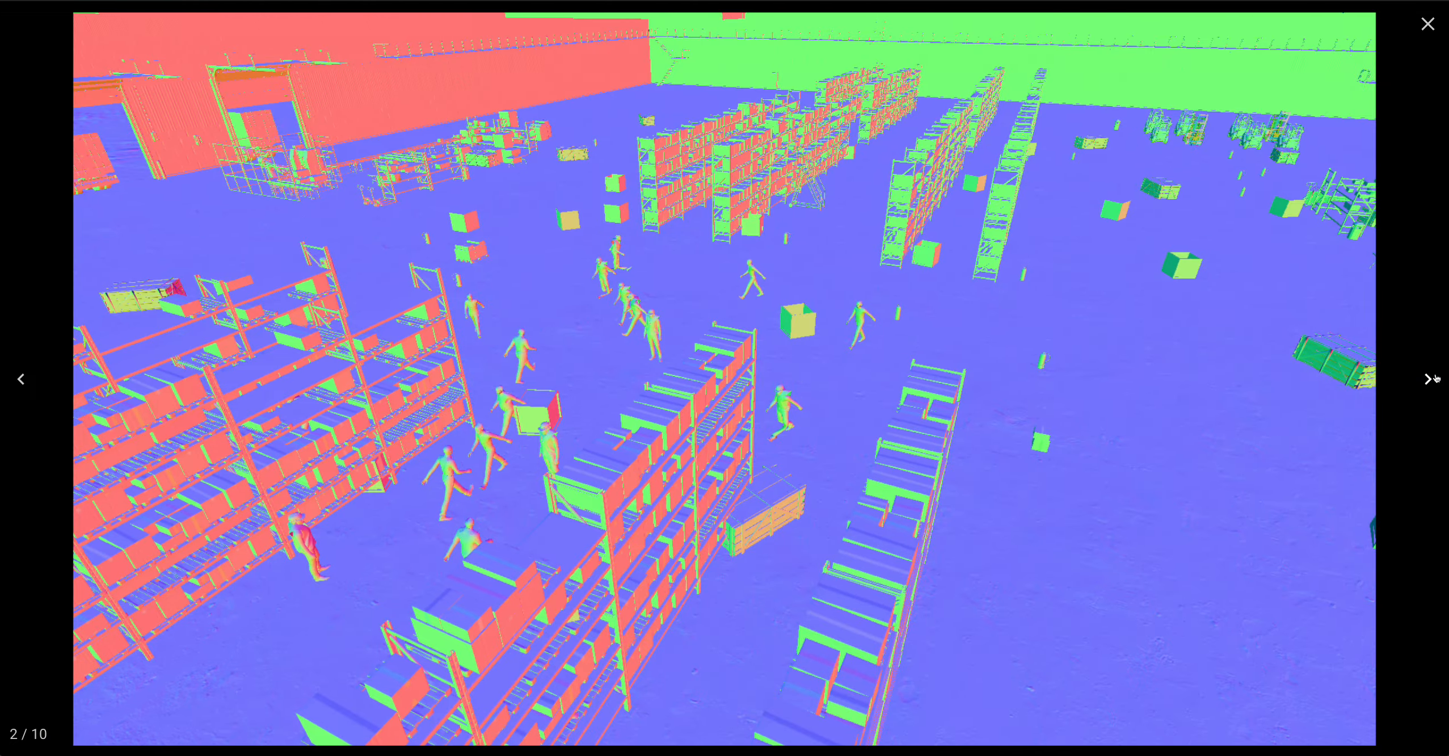
{"action": "left_click", "coordinate": [1436, 378]}
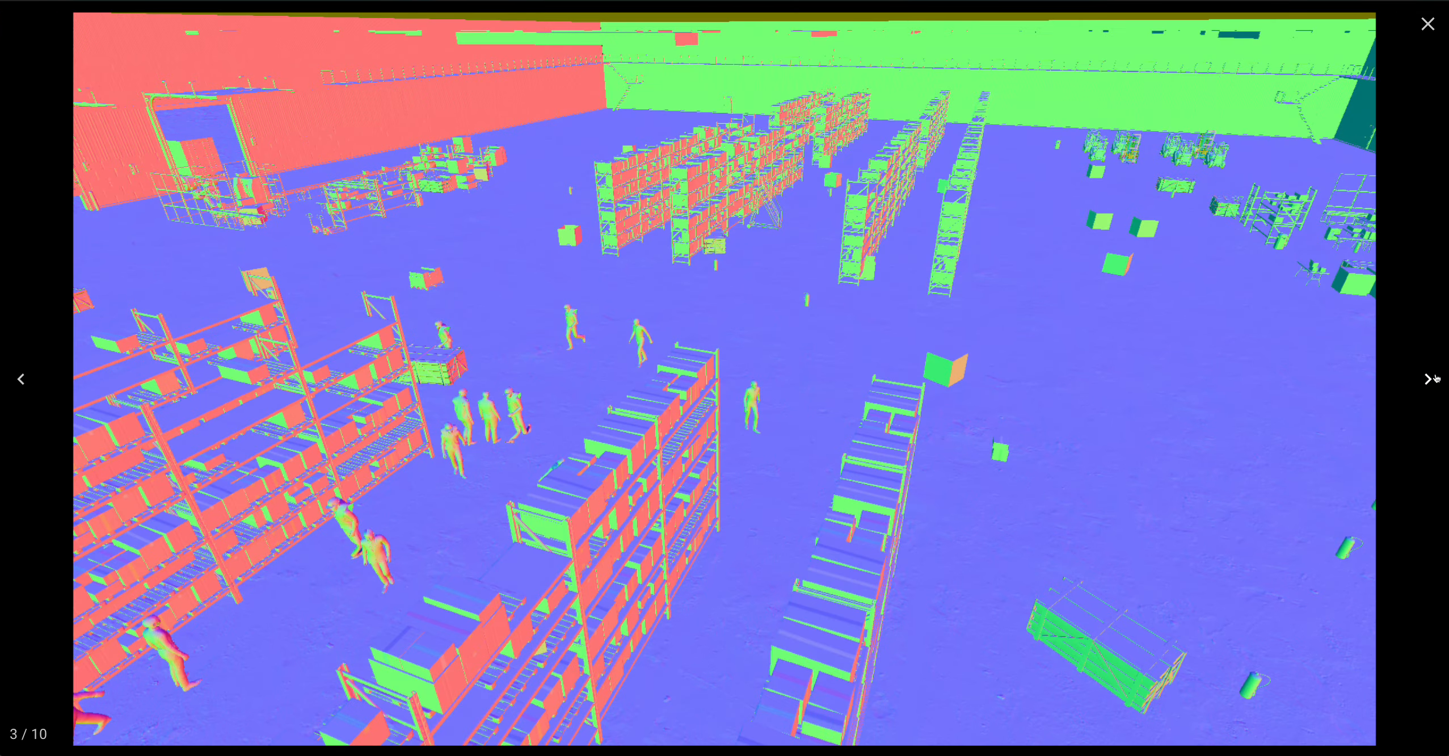
{"action": "left_click", "coordinate": [1436, 379]}
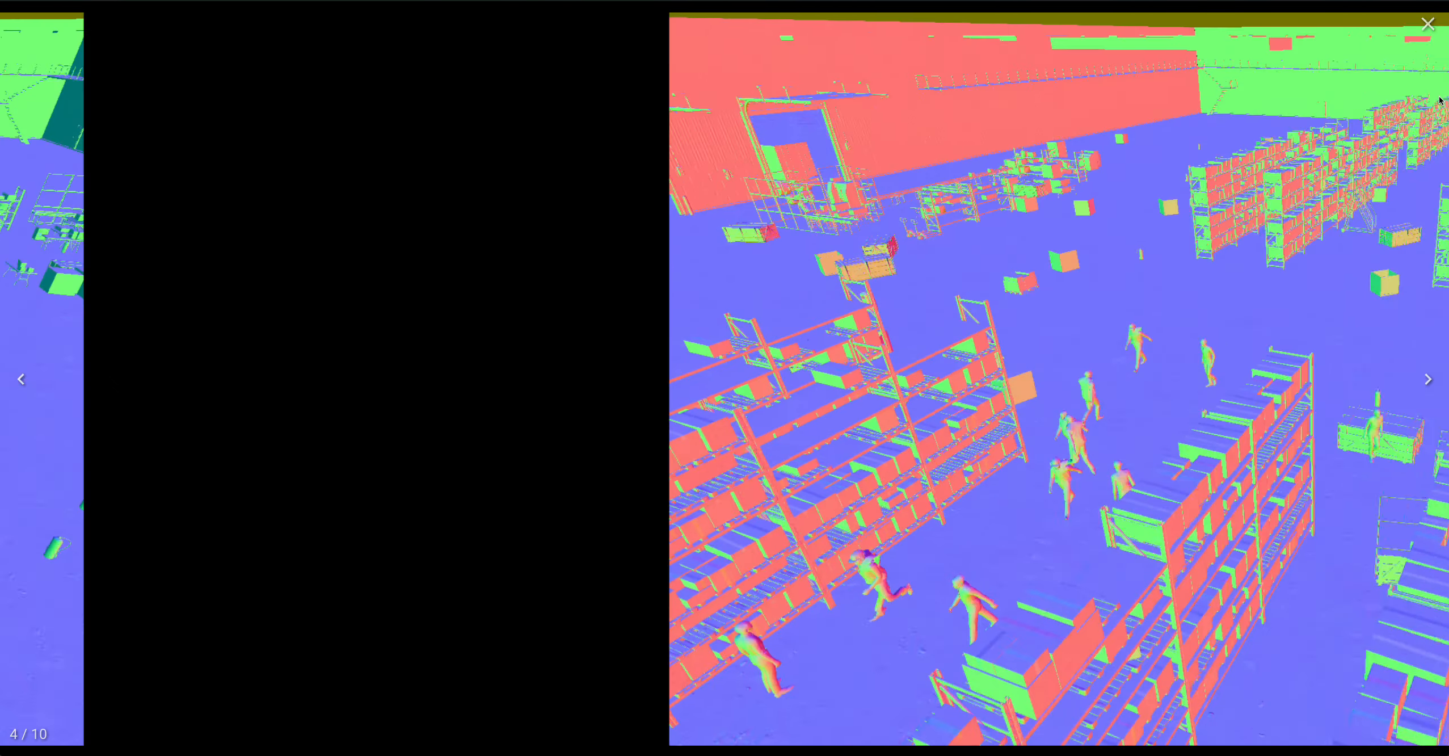
{"action": "left_click", "coordinate": [1427, 23]}
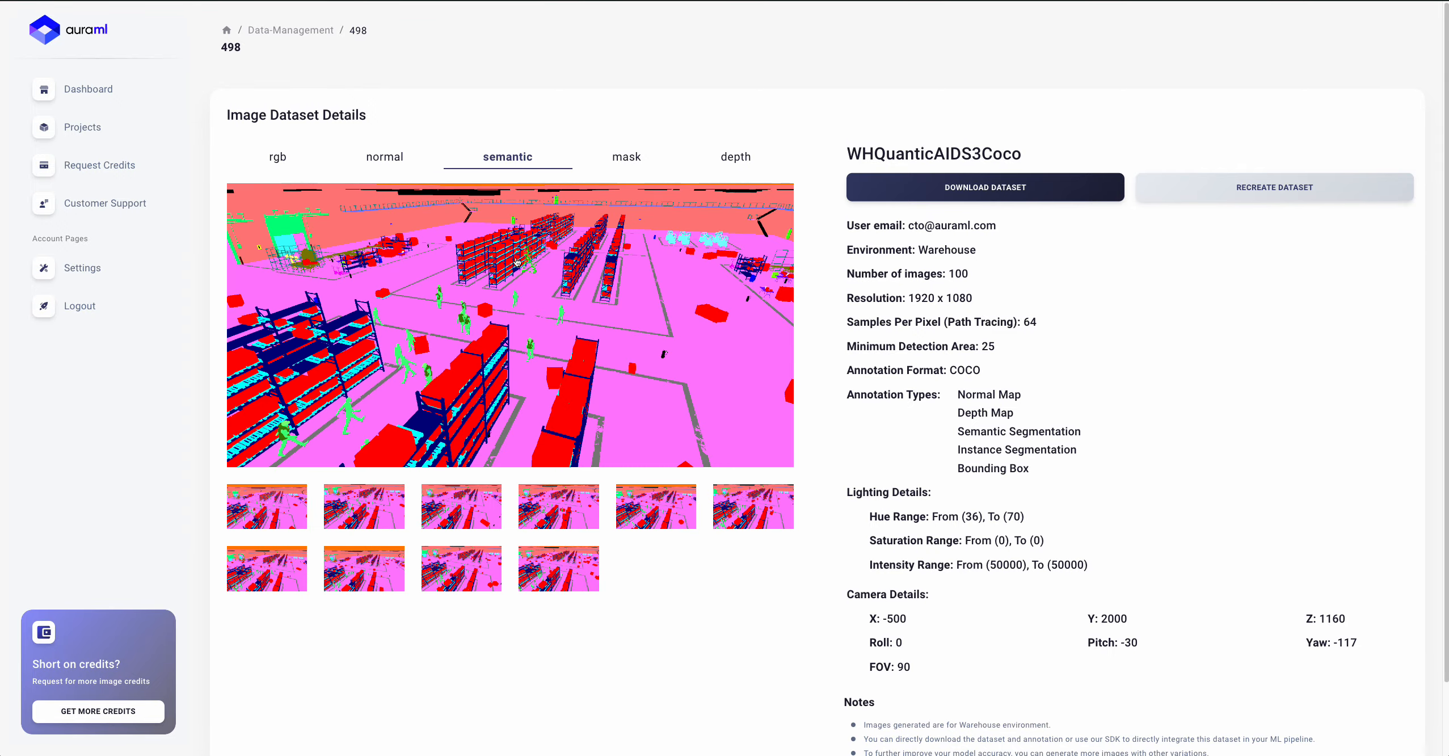
- Browse the first few semantic segmentation images of the dataset at full size
{"action": "left_click", "coordinate": [516, 271]}
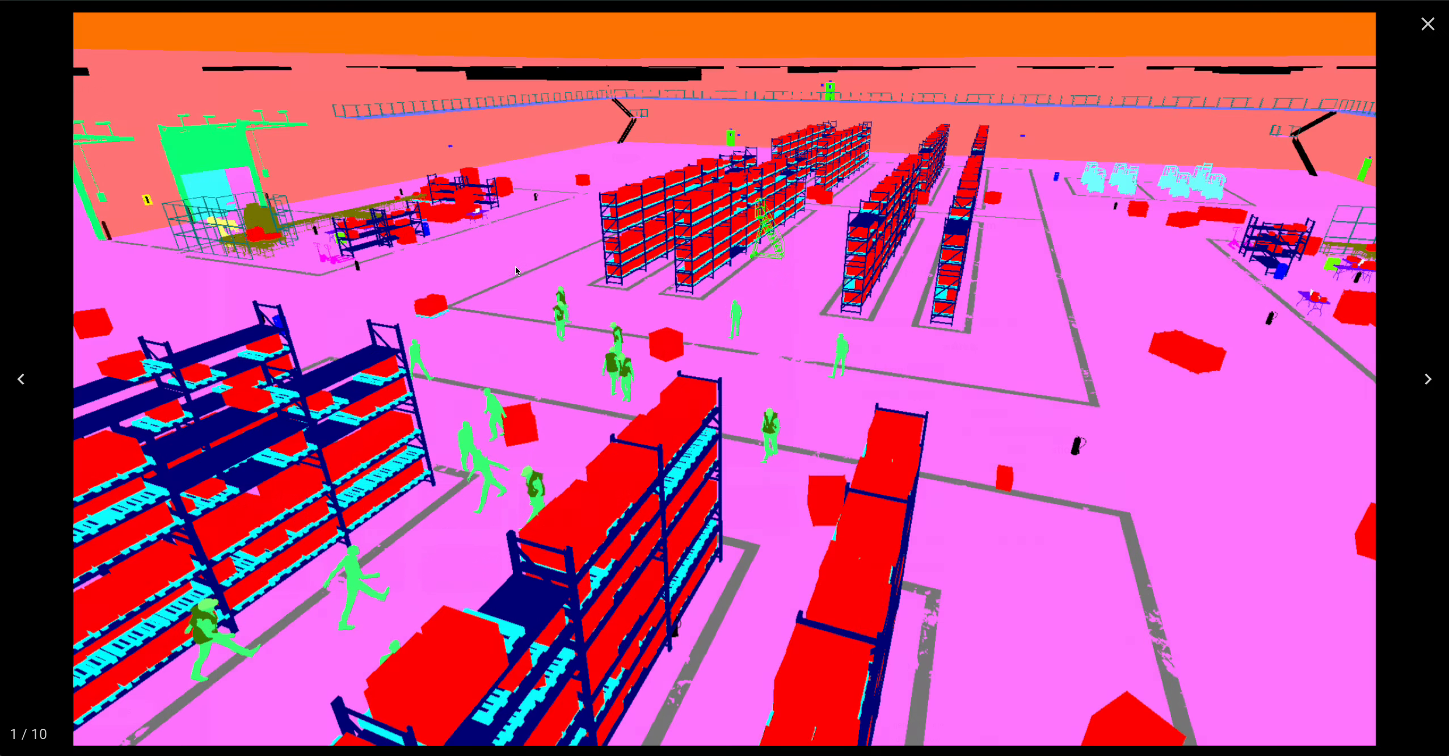
{"action": "left_click", "coordinate": [1418, 387]}
{"action": "left_click", "coordinate": [1419, 386]}
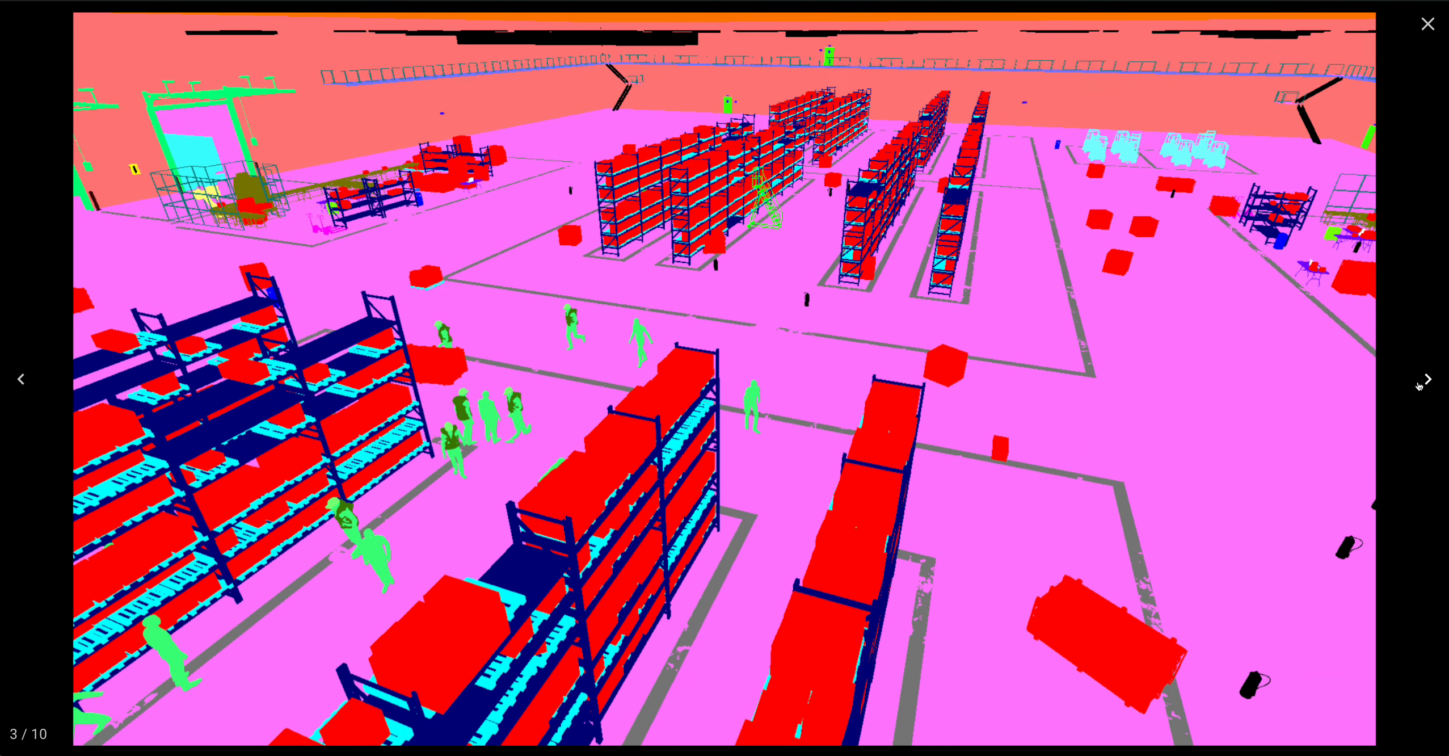
{"action": "left_click", "coordinate": [1418, 386]}
{"action": "left_click", "coordinate": [1425, 25]}
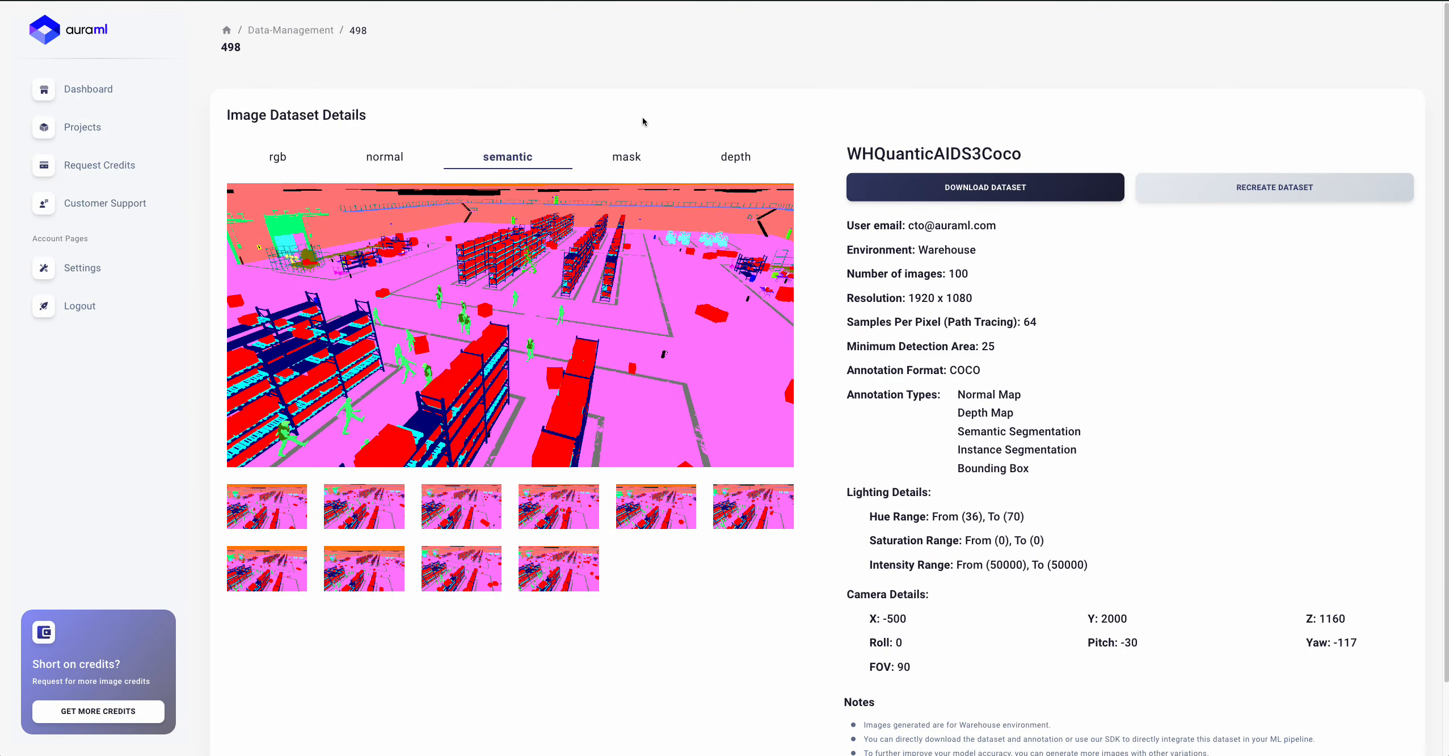
- Show the dataset's mask images and browse the first five at full size
{"action": "left_click", "coordinate": [629, 160]}
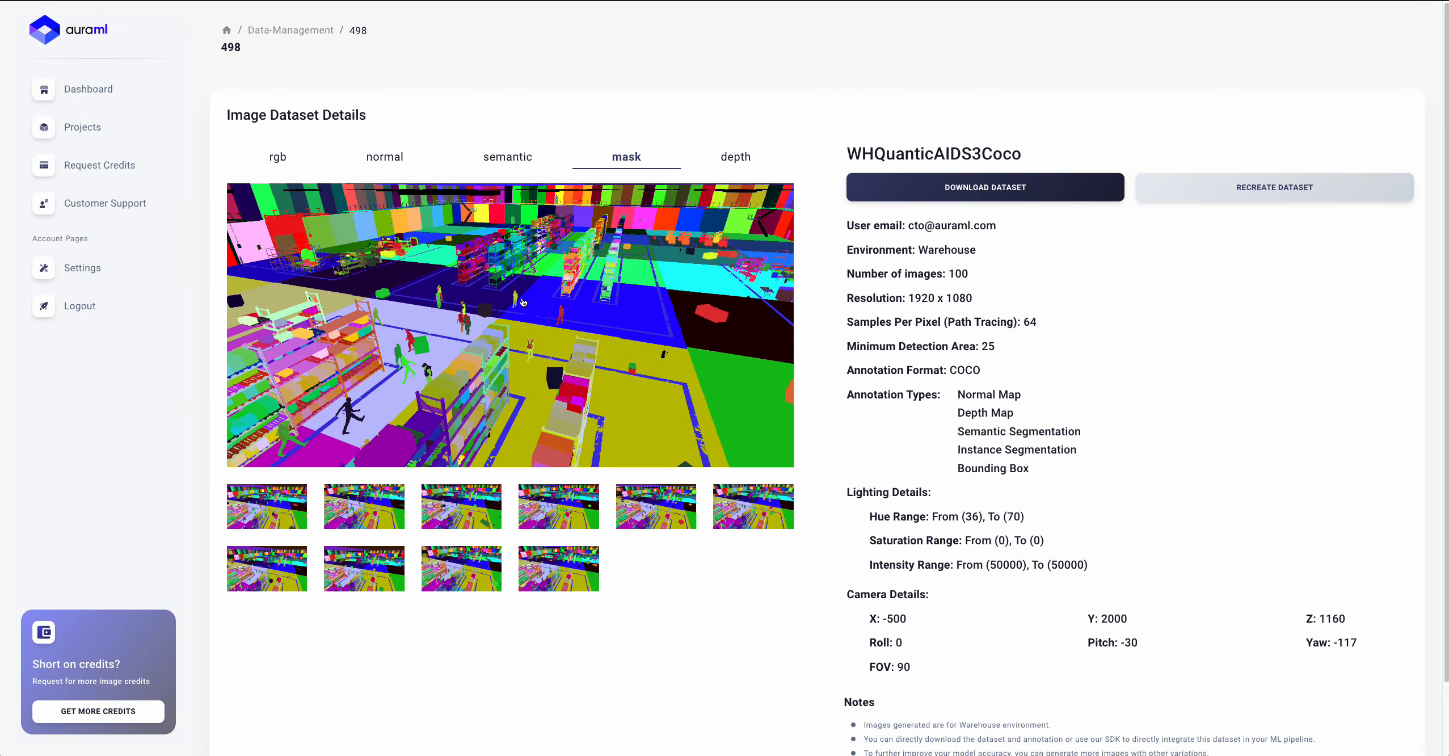
{"action": "left_click", "coordinate": [523, 302]}
{"action": "left_click", "coordinate": [1439, 385]}
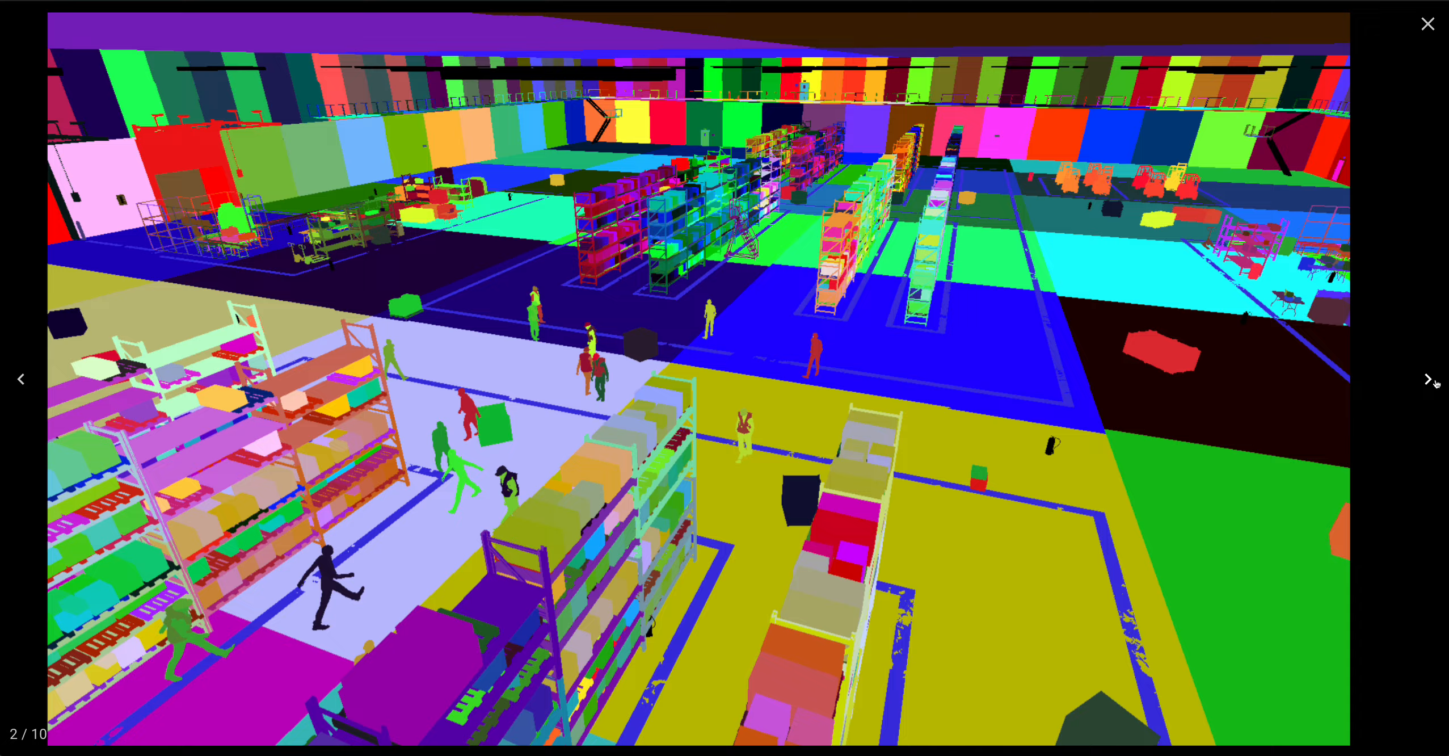
{"action": "left_click", "coordinate": [1438, 384]}
{"action": "left_click", "coordinate": [1436, 384]}
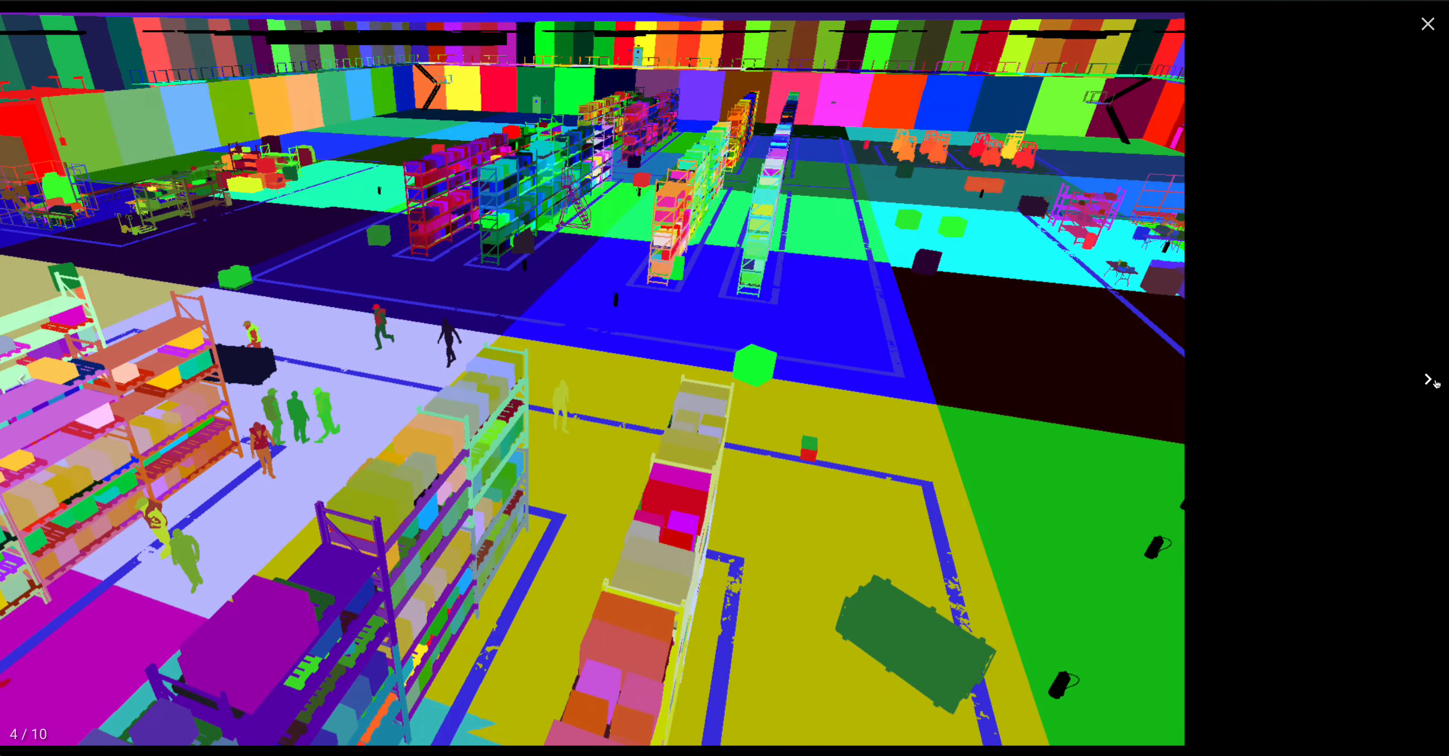
{"action": "left_click", "coordinate": [1432, 379]}
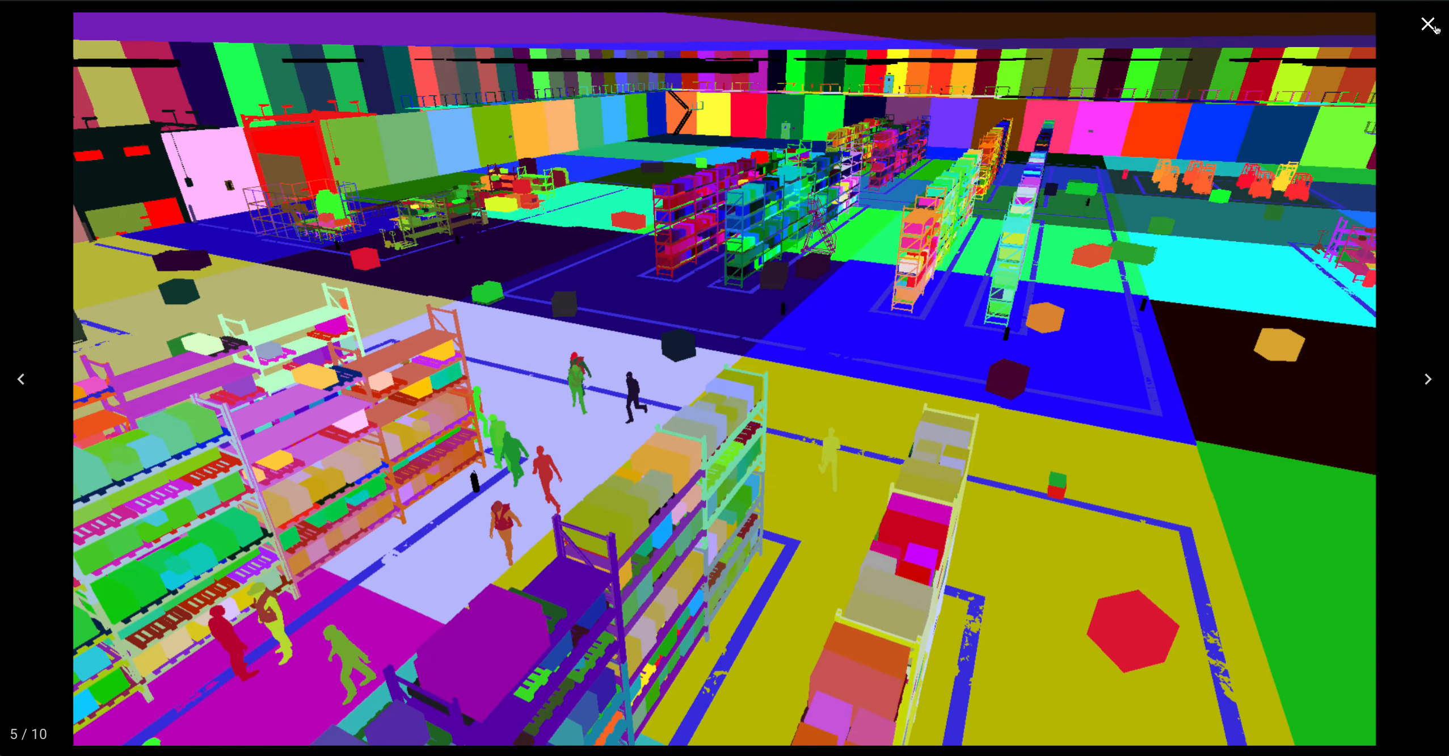
{"action": "left_click", "coordinate": [1430, 25]}
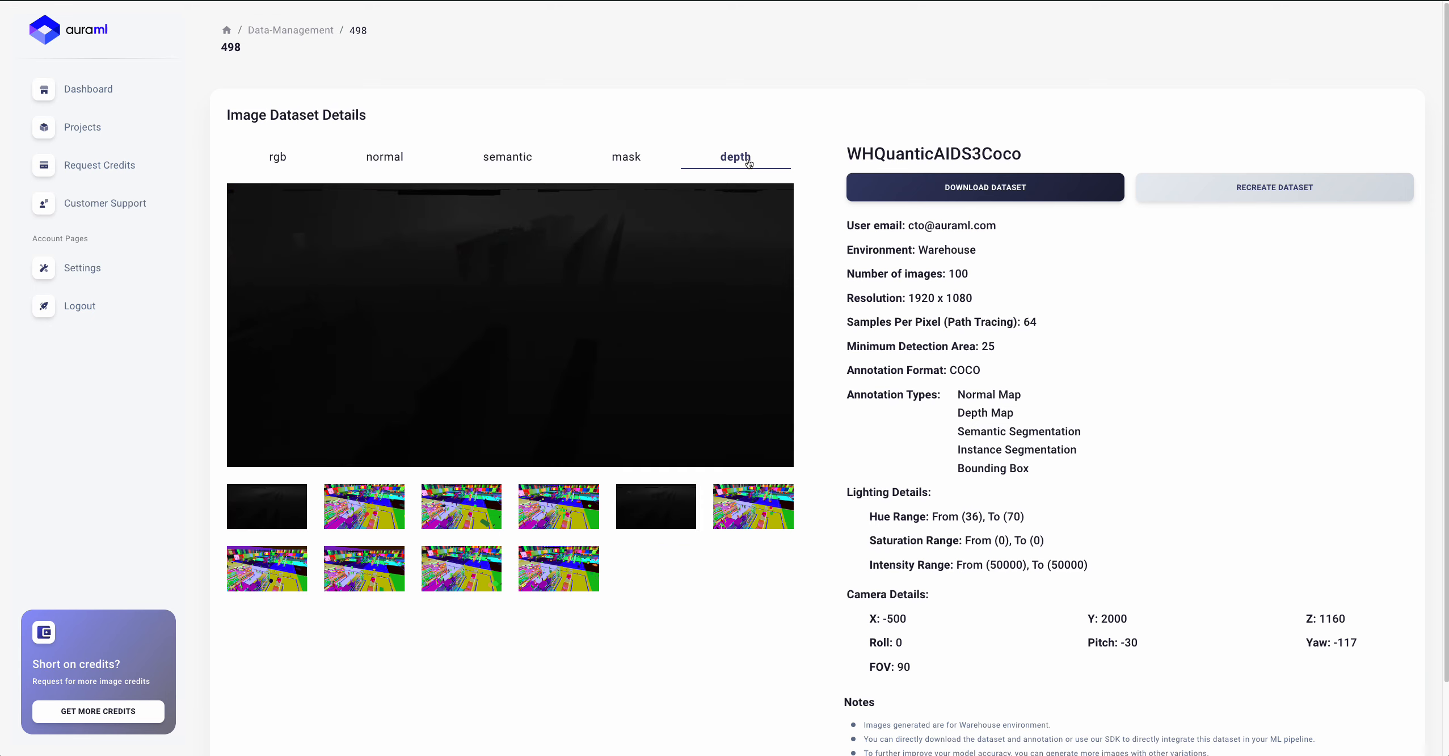
- Download the WHQuanticAIDS3Coco dataset
{"action": "left_click", "coordinate": [973, 186]}
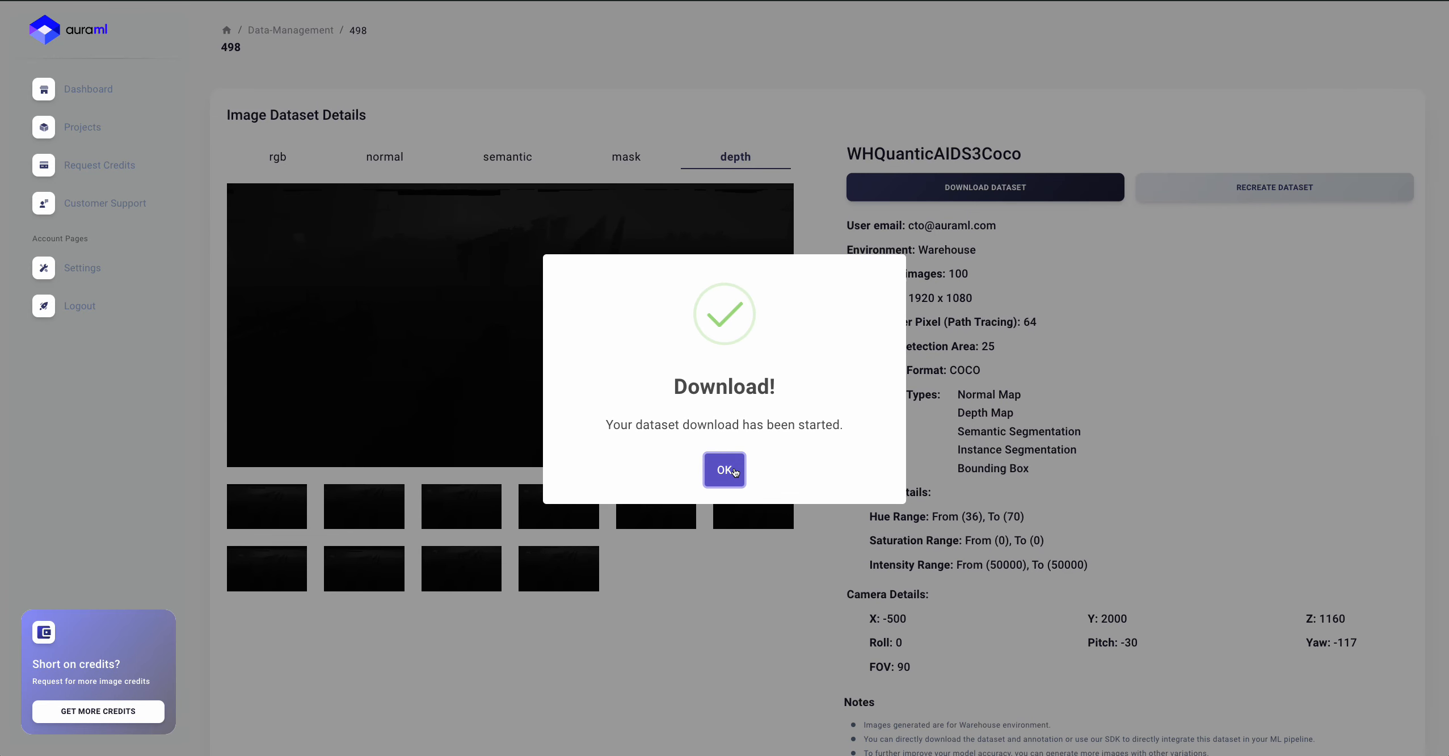
{"action": "left_click", "coordinate": [733, 470]}
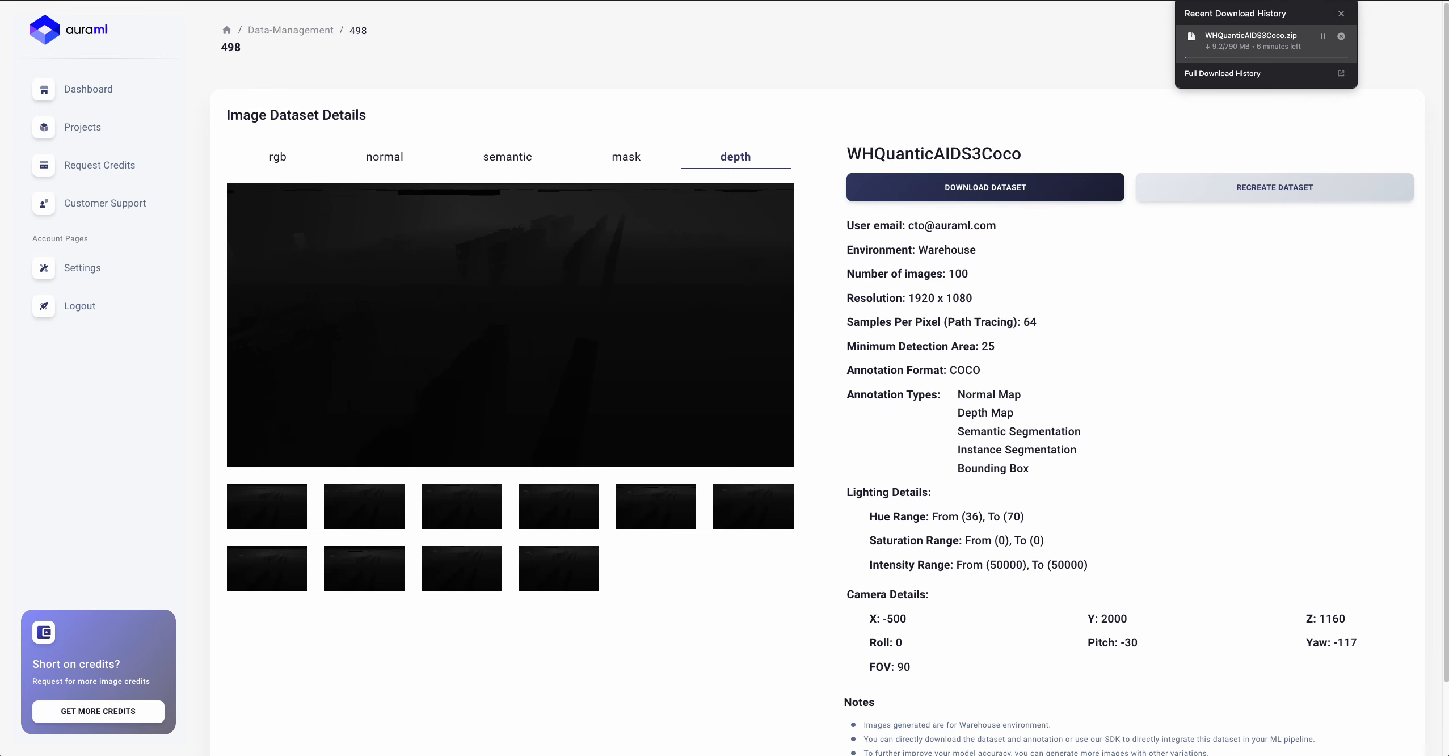
- Show the dataset's rgb images again, and return to the dashboard's list of requested image datasets
{"action": "left_click", "coordinate": [276, 156]}
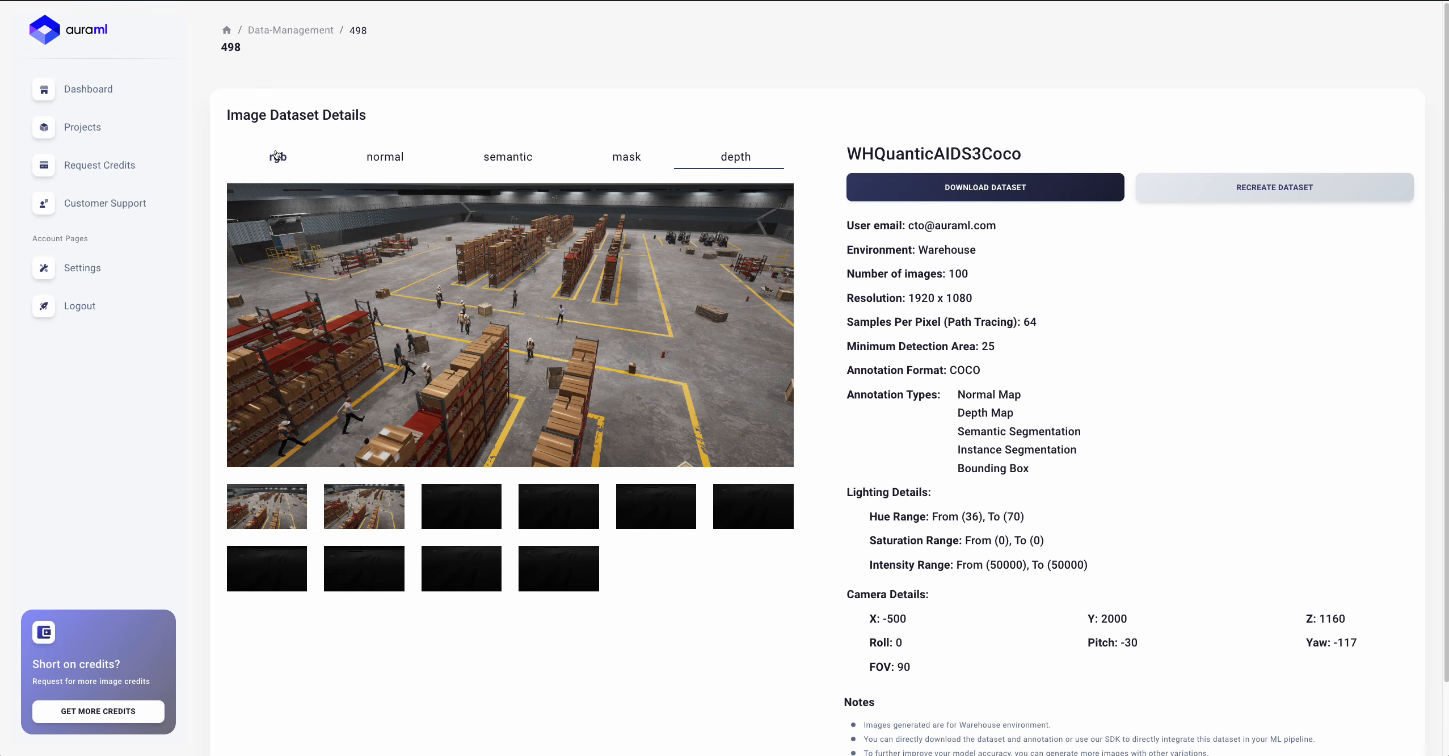
{"action": "left_click", "coordinate": [89, 92]}
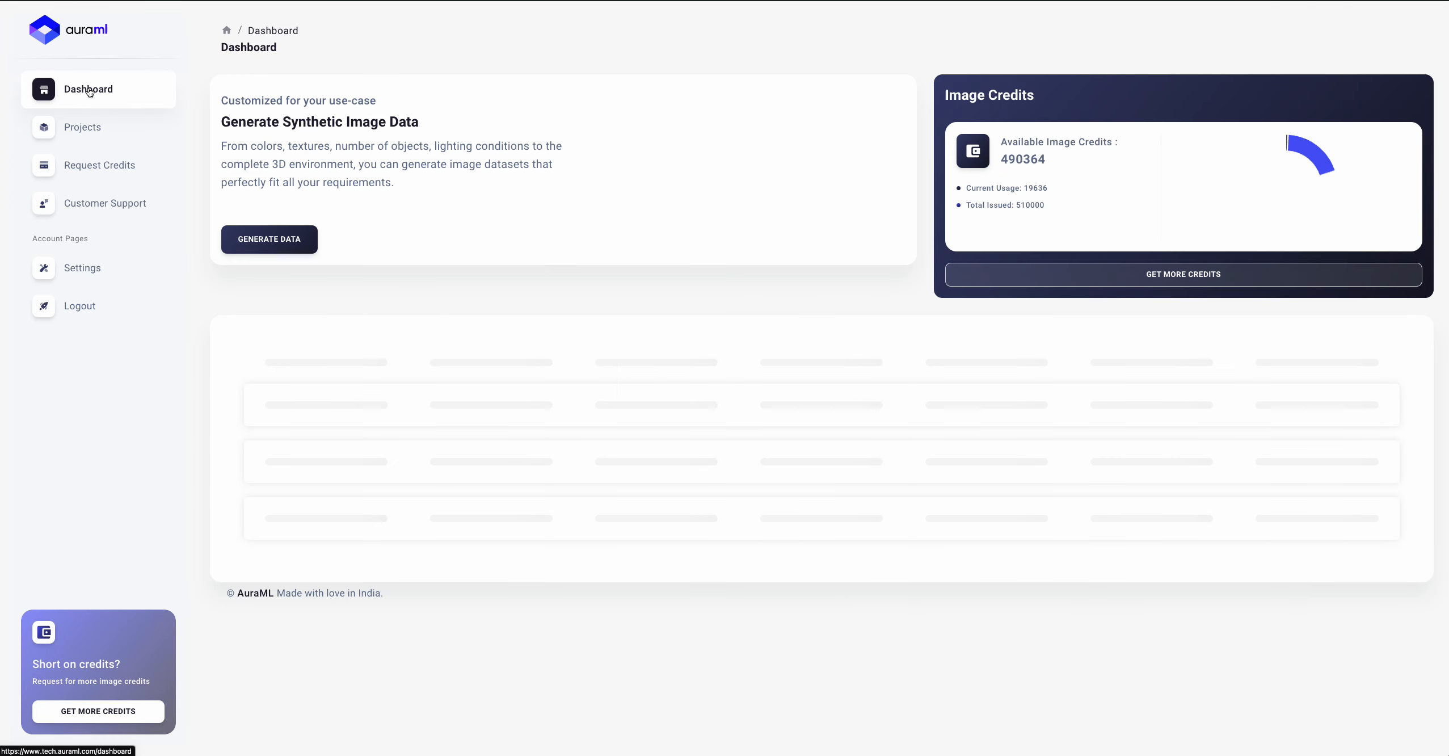
{"action": "scroll", "coordinate": [479, 358], "scroll_direction": "down", "scroll_amount": 1}
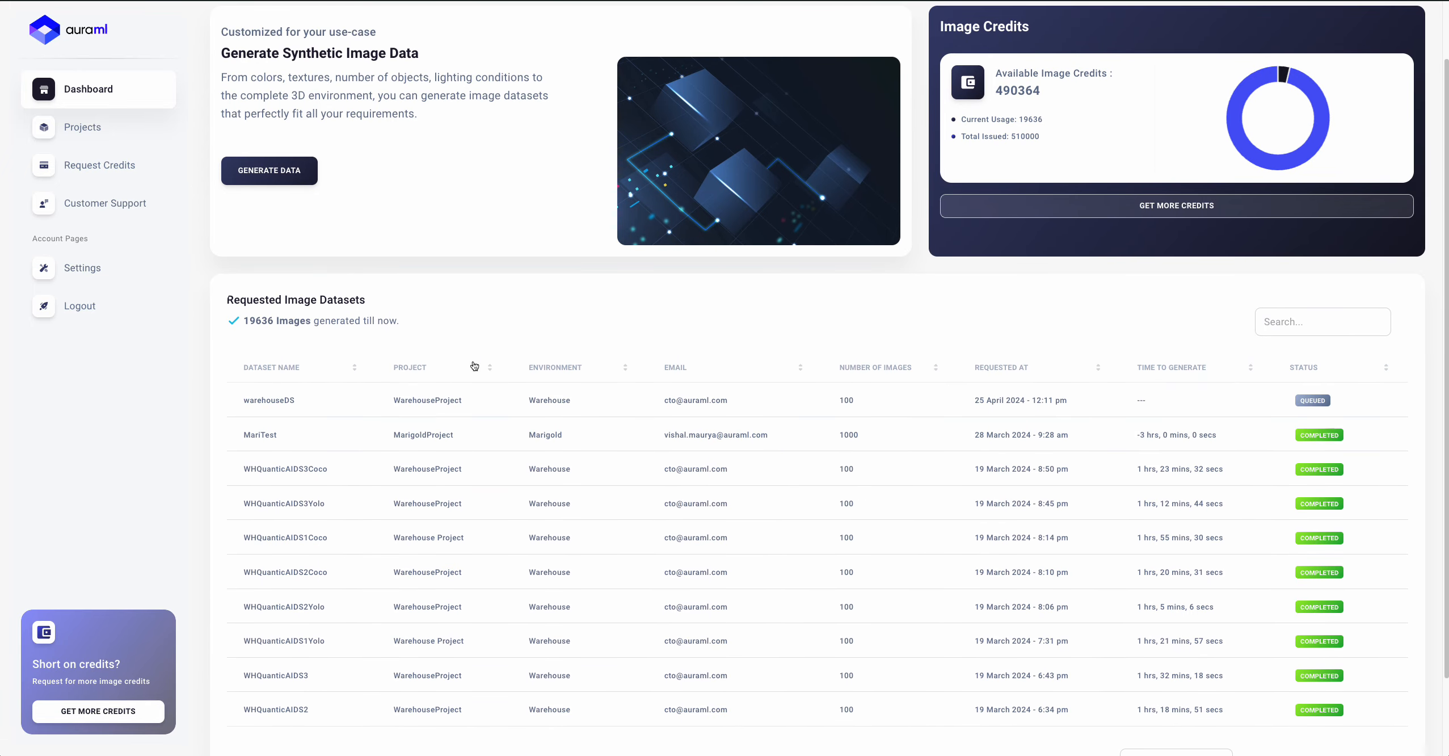